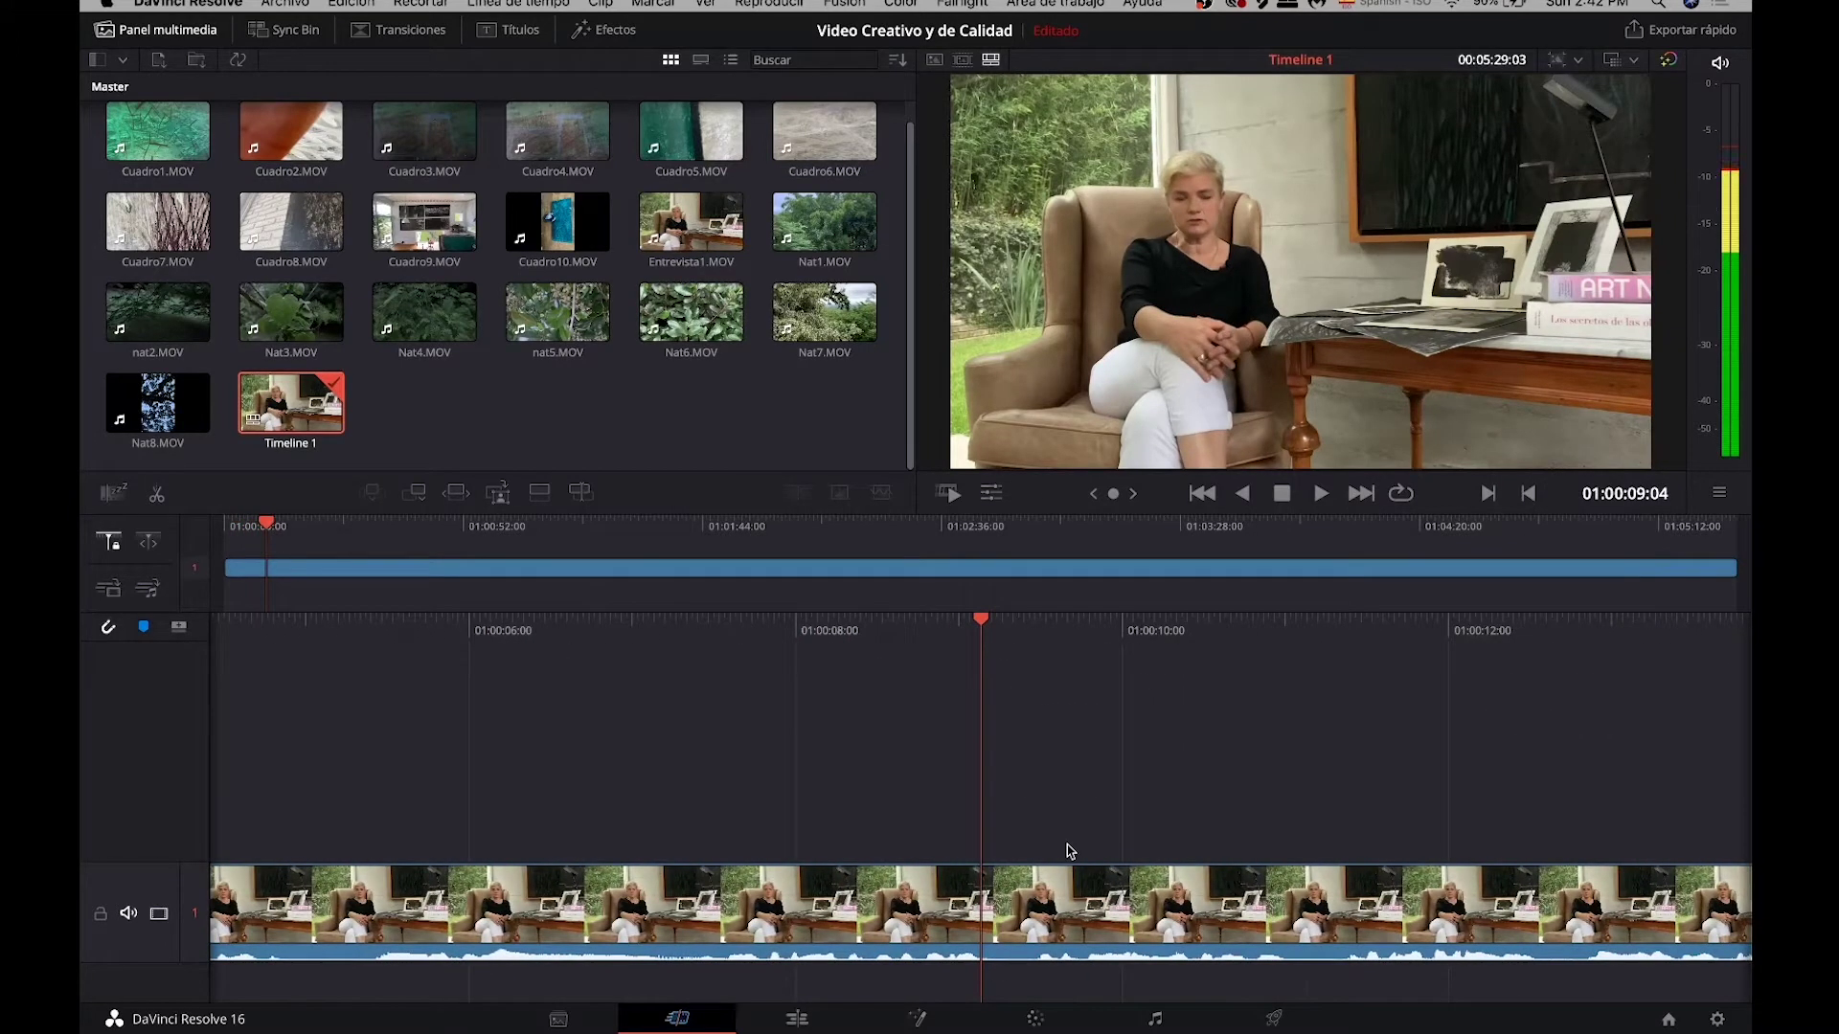
Step: Stop playback and place the external audio recording beneath the interview clip, aligned with the start of the timeline
key("space")
key("Home")
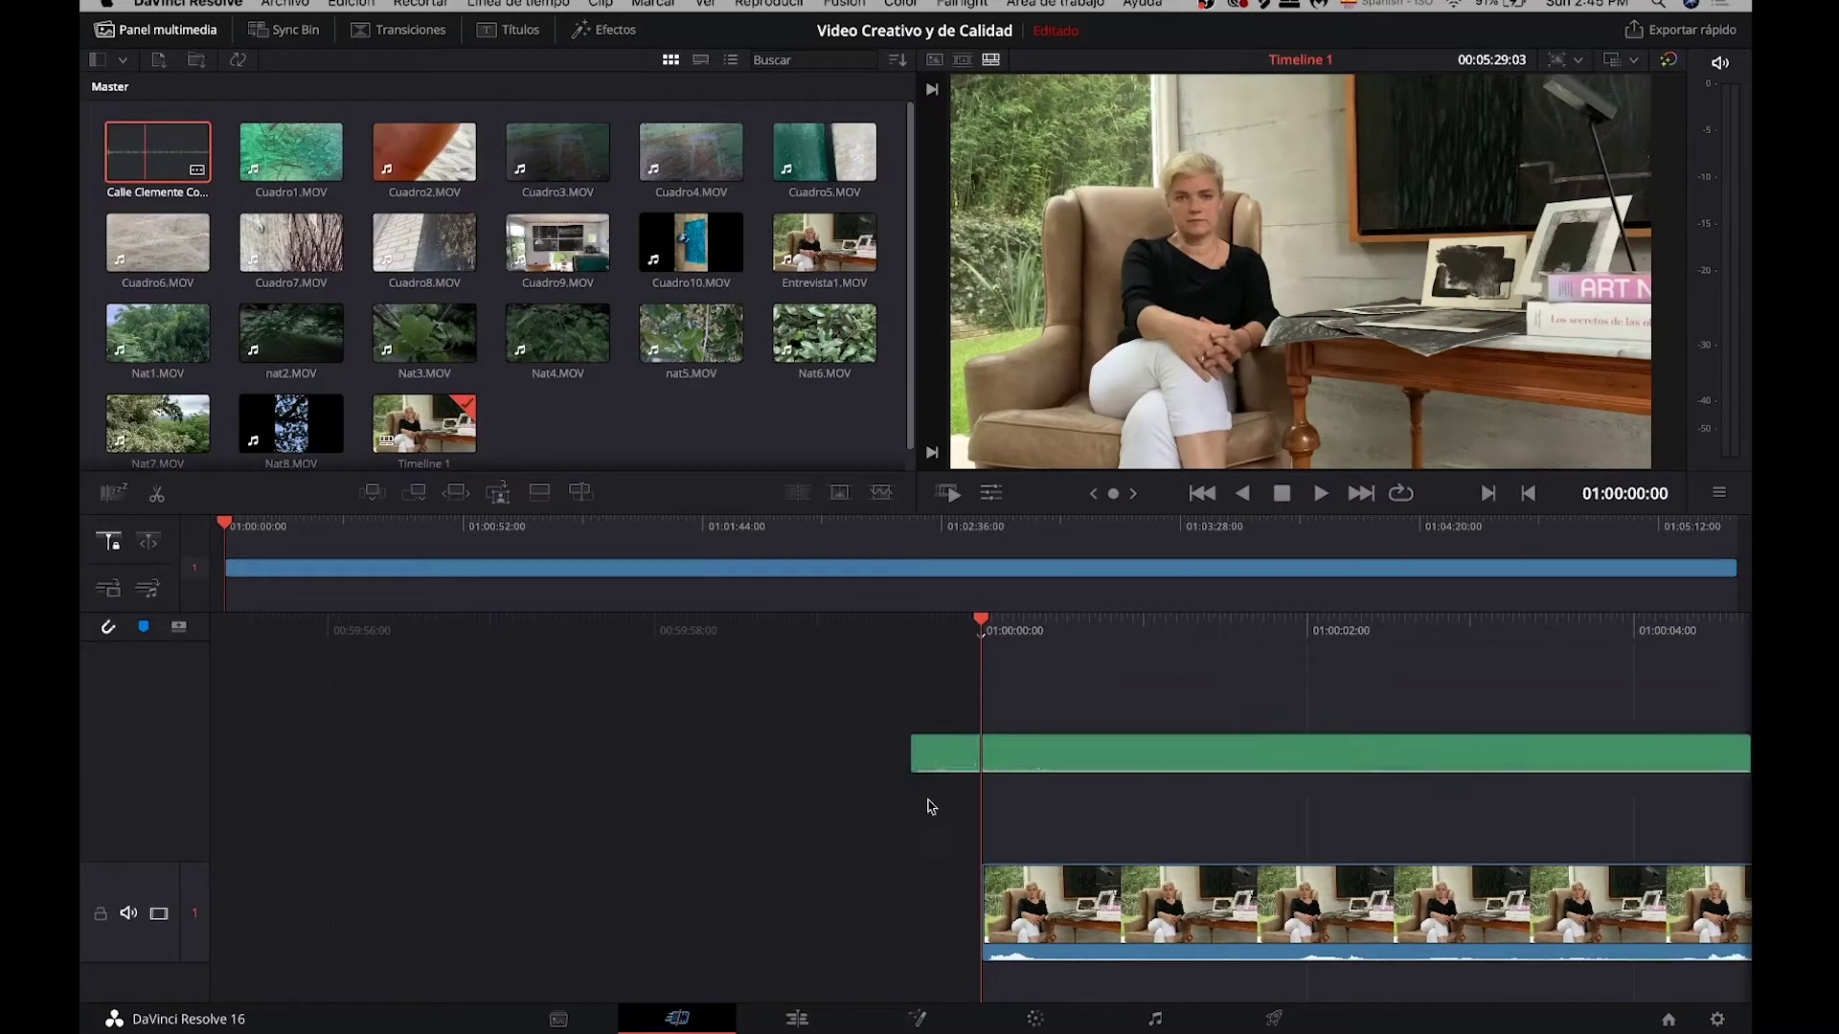
left_click_drag(927, 807, 994, 981)
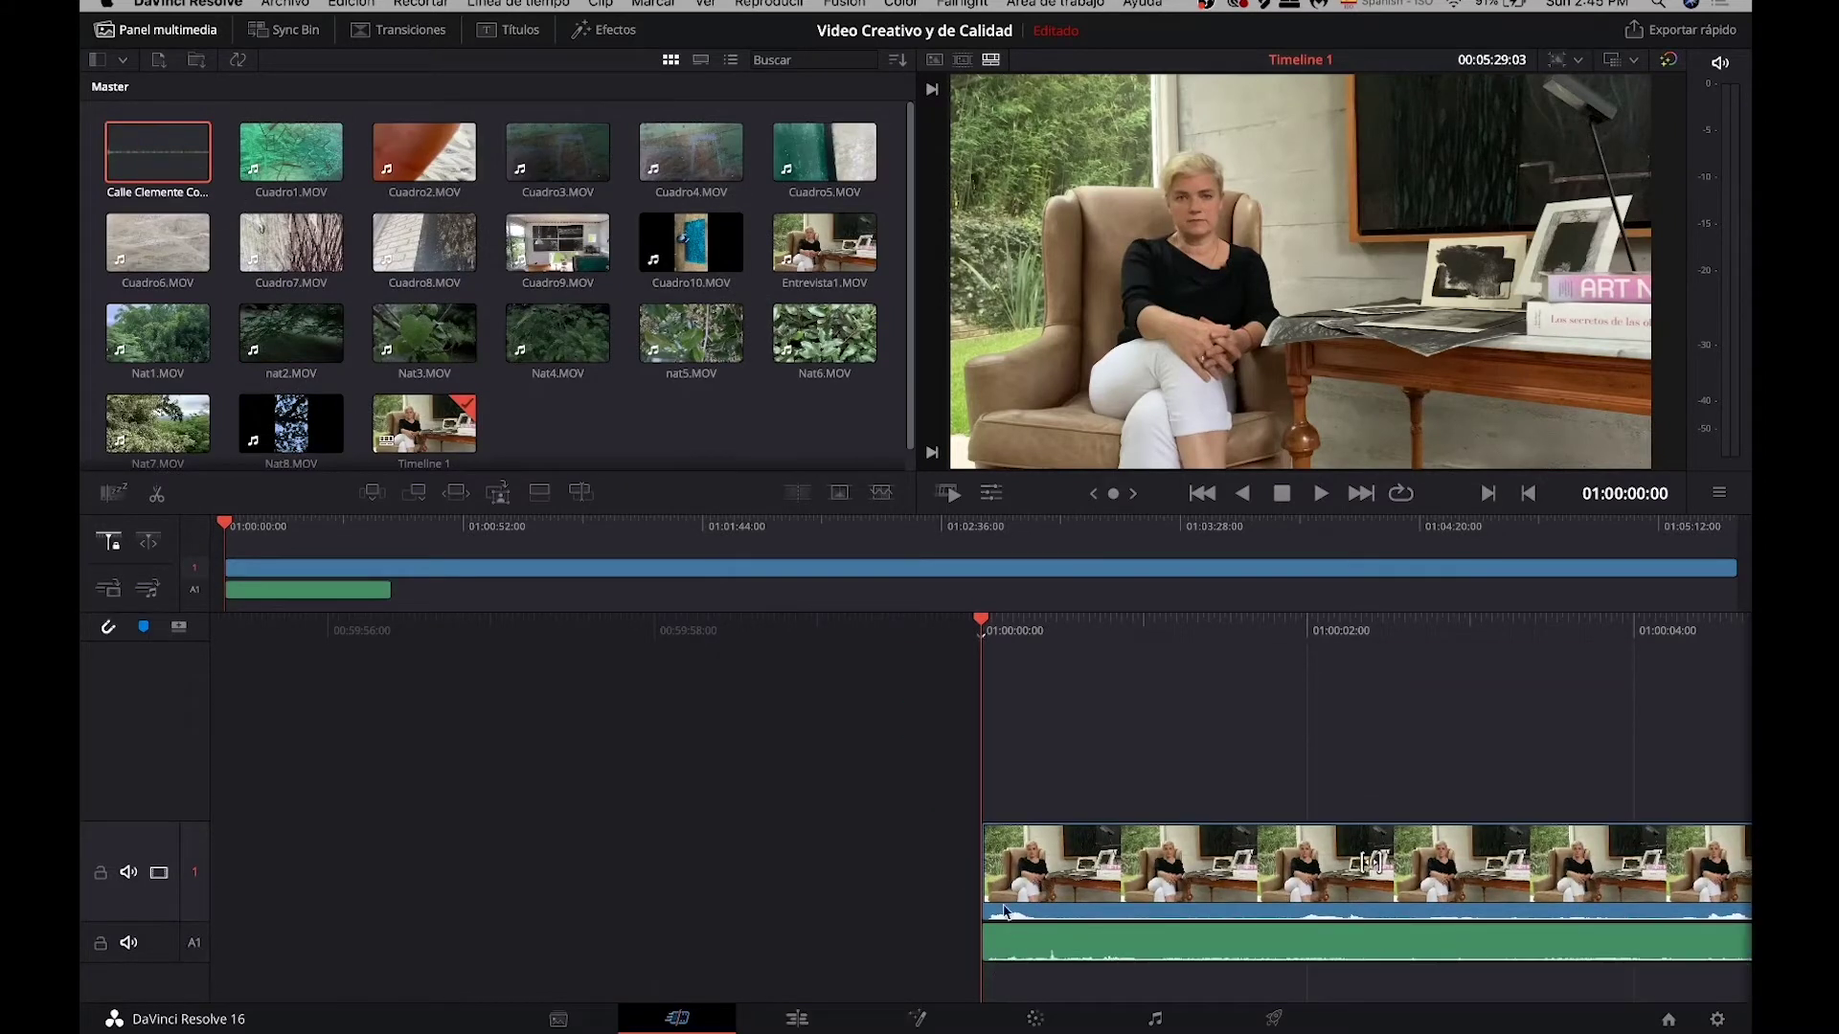
left_click(1061, 868)
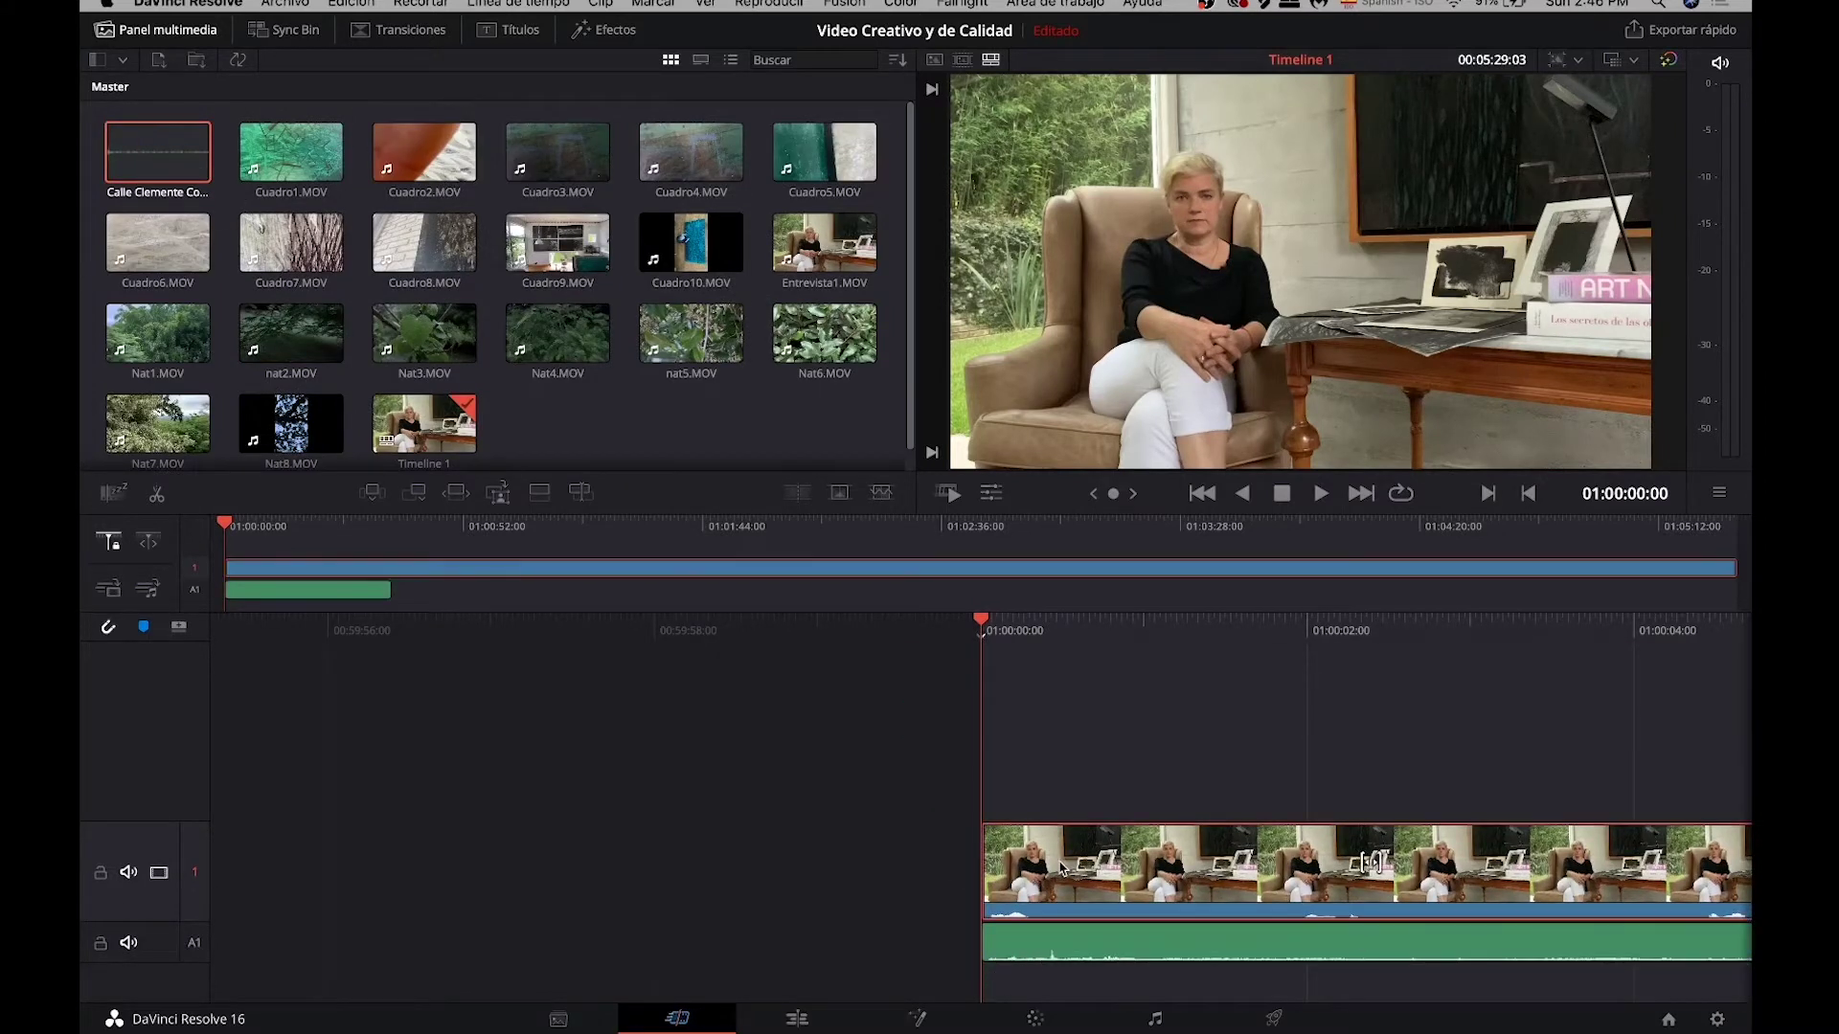
left_click(1079, 951)
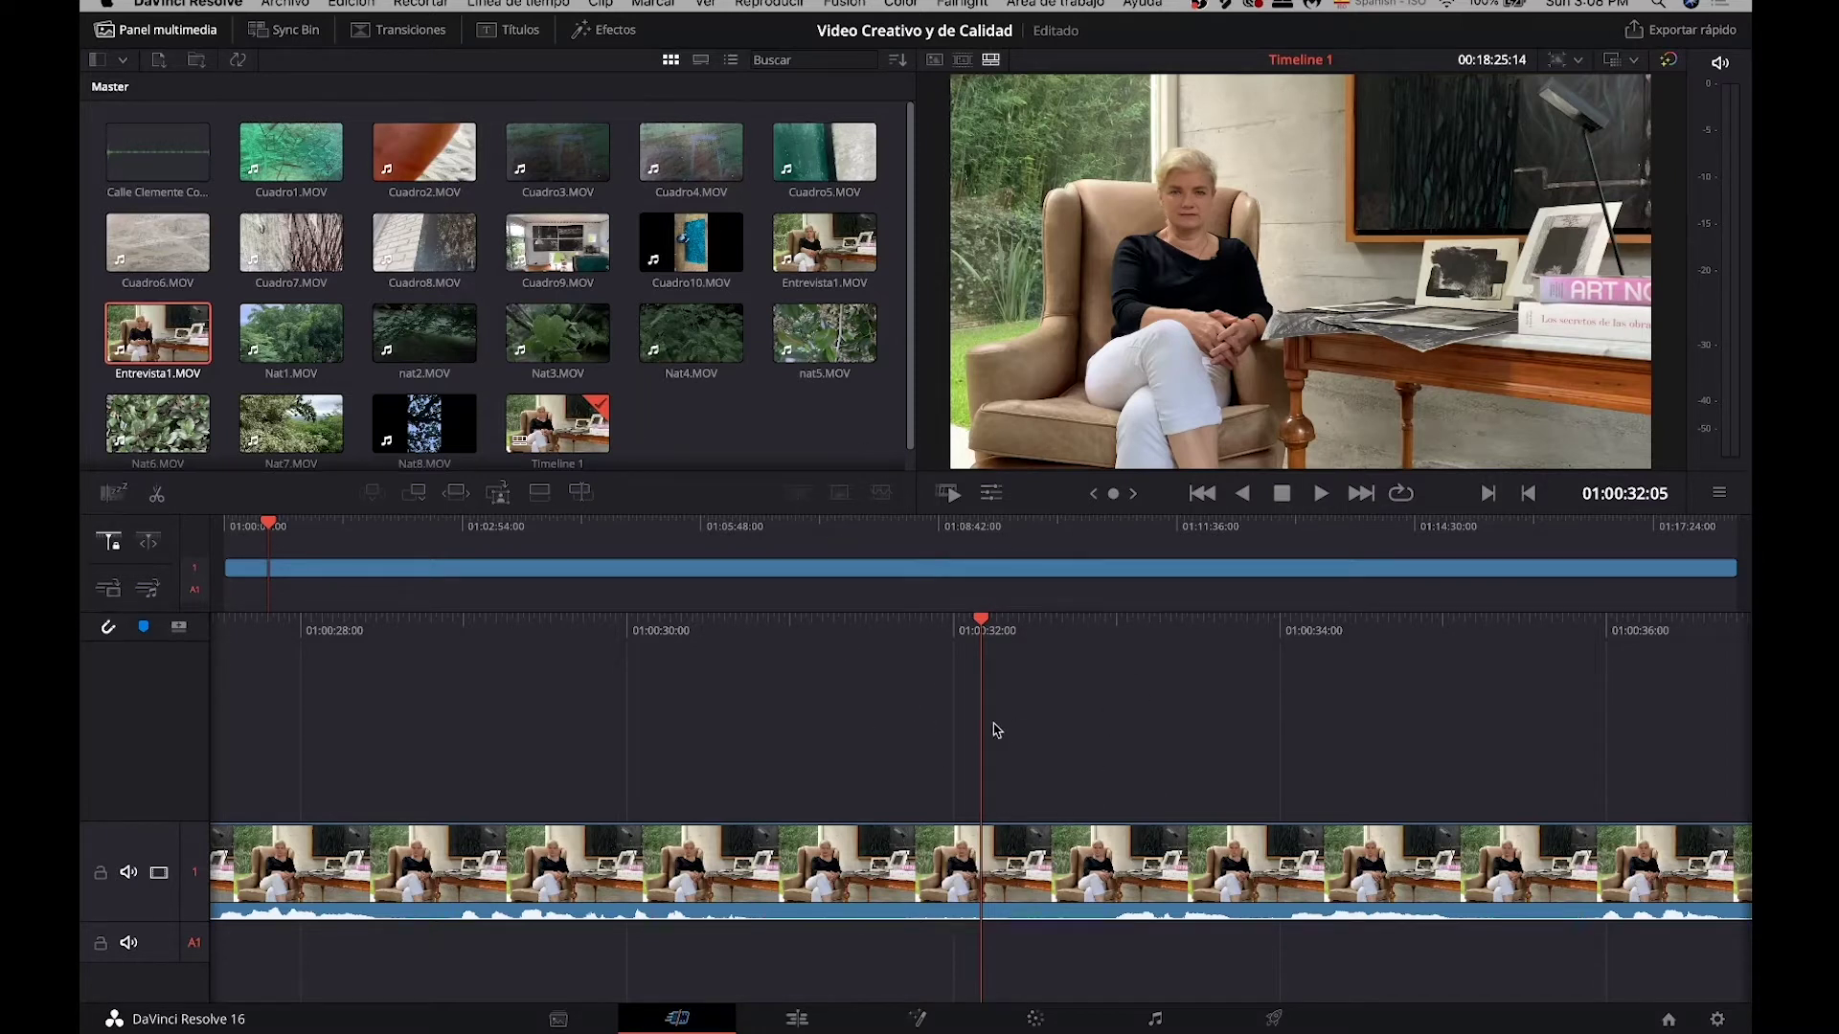
Step: Play the interview to locate the cut point and split the clip at 01:00:35:03
key("space")
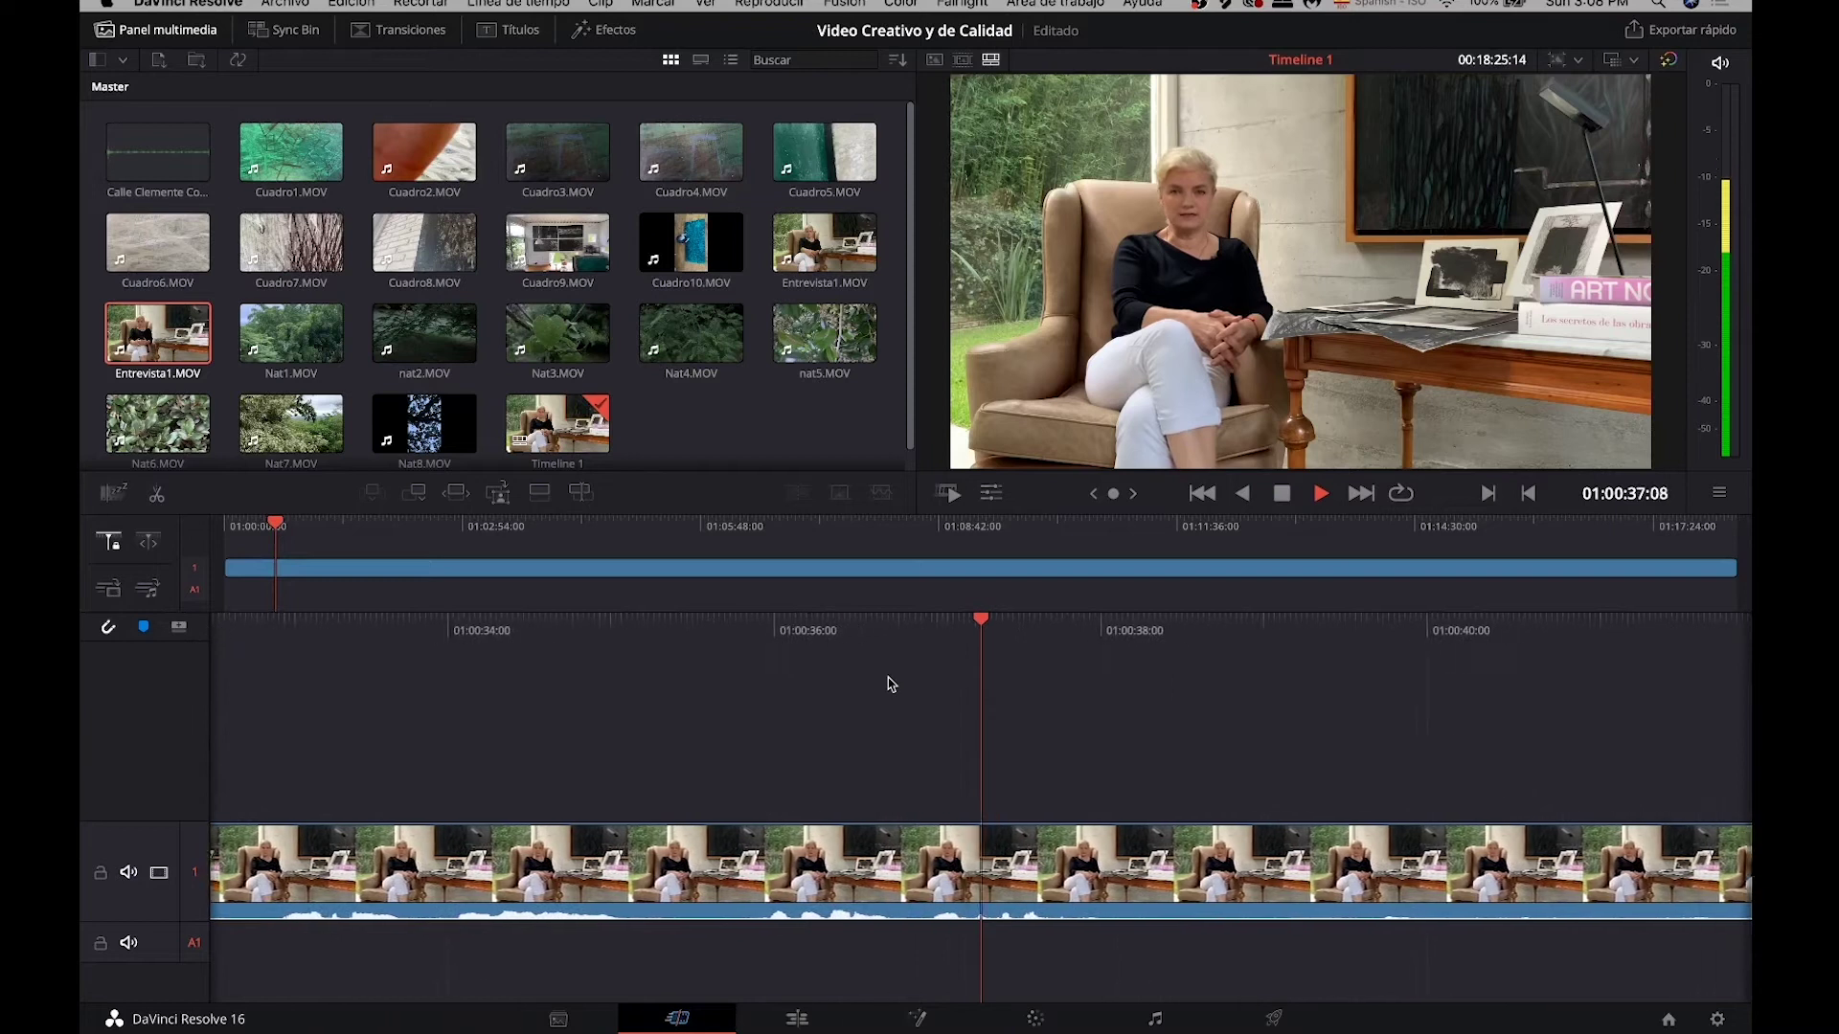
key("space")
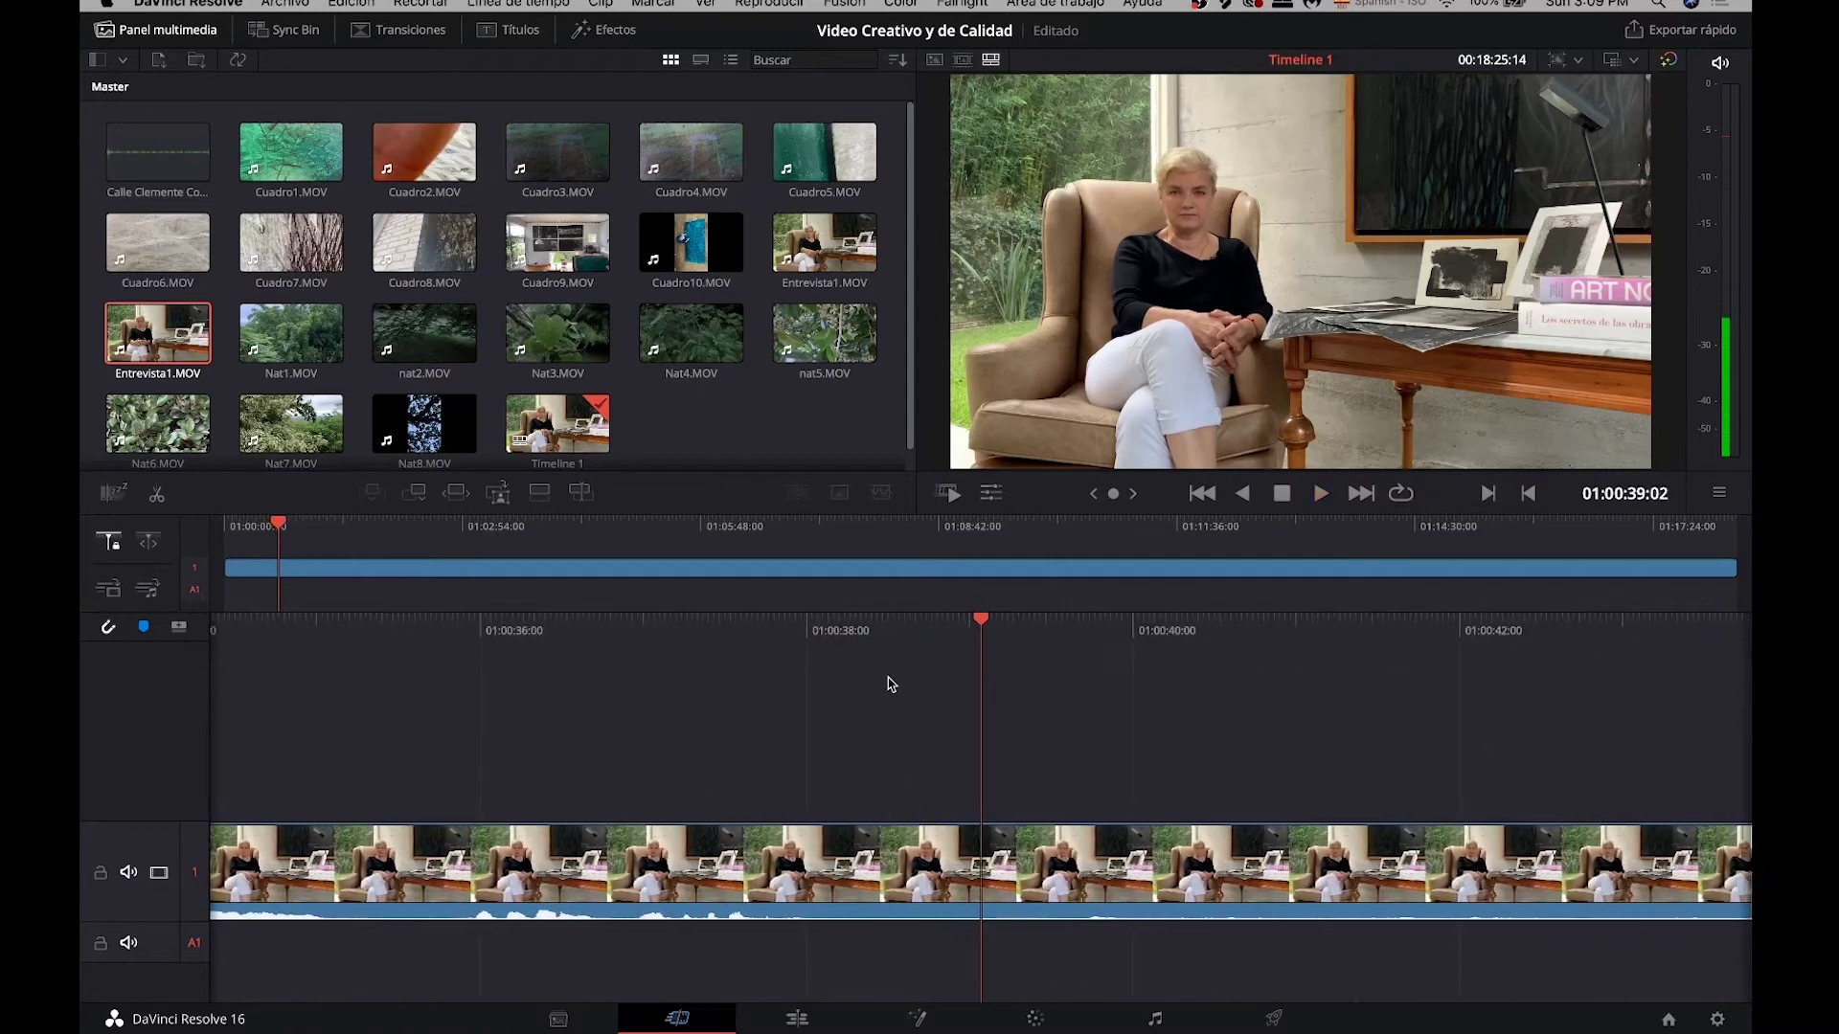
key("j")
key("j")
key("k")
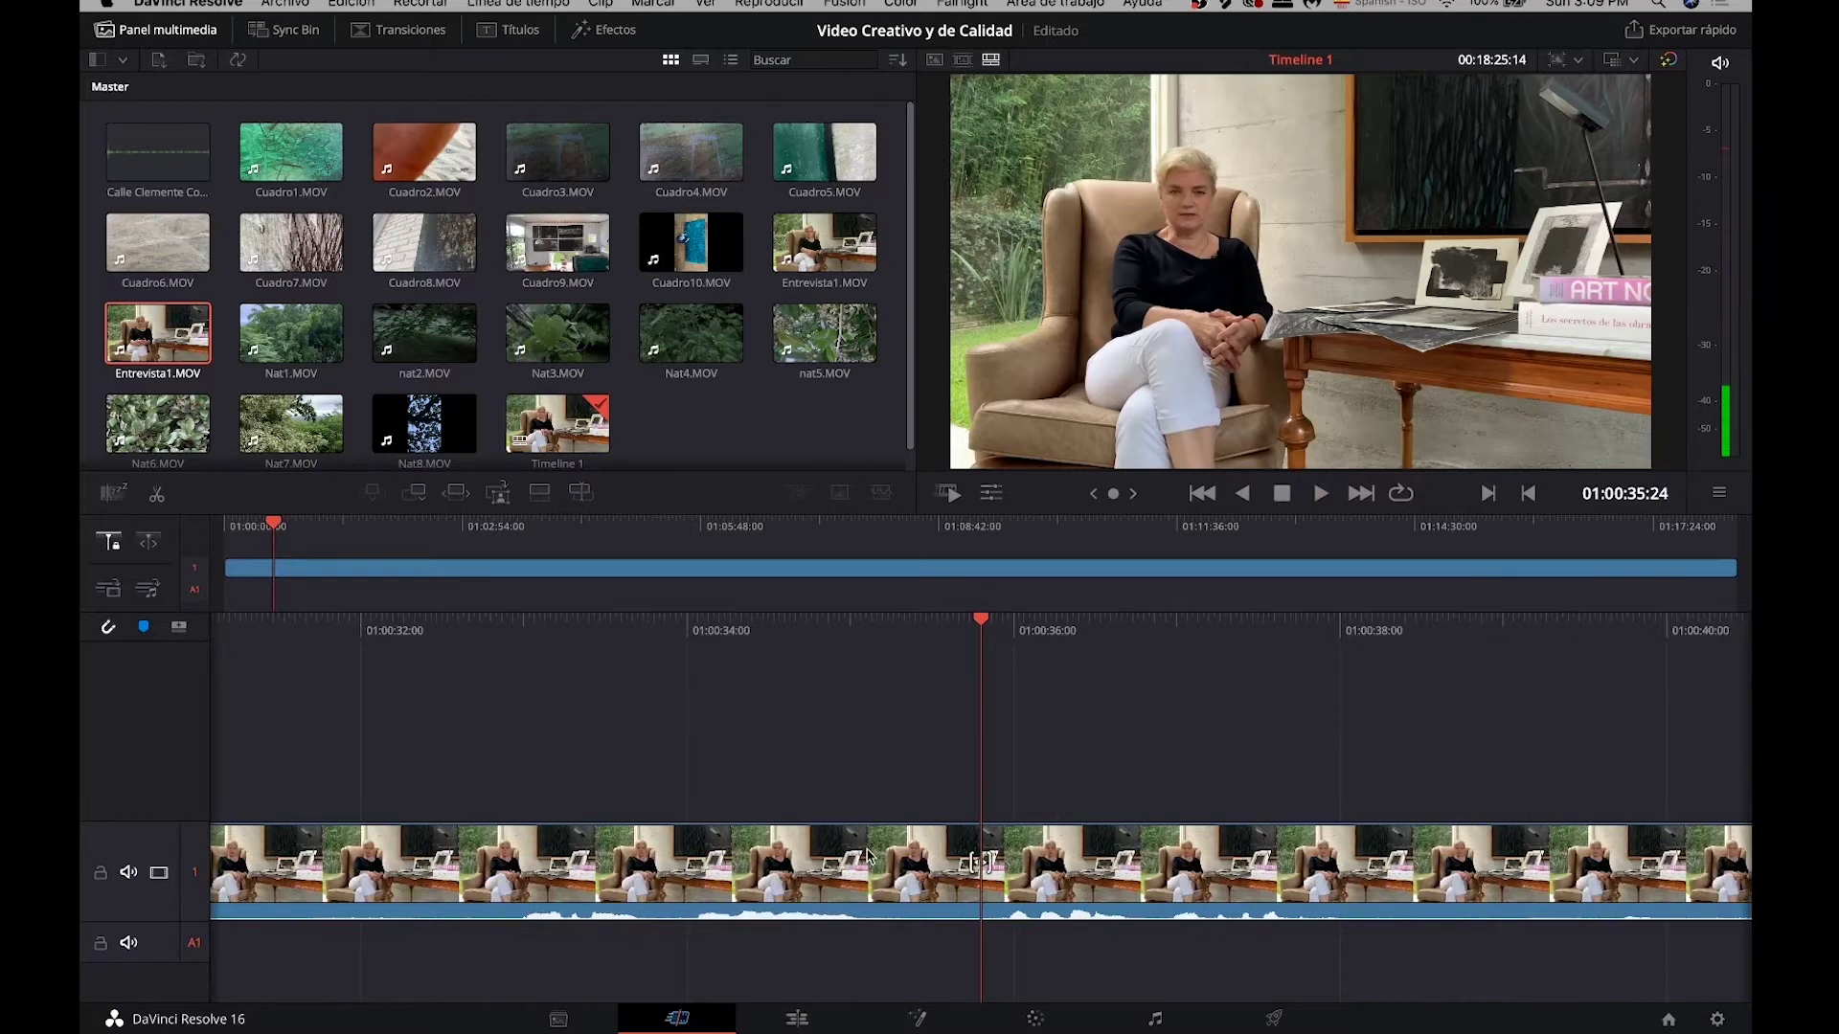
key("j")
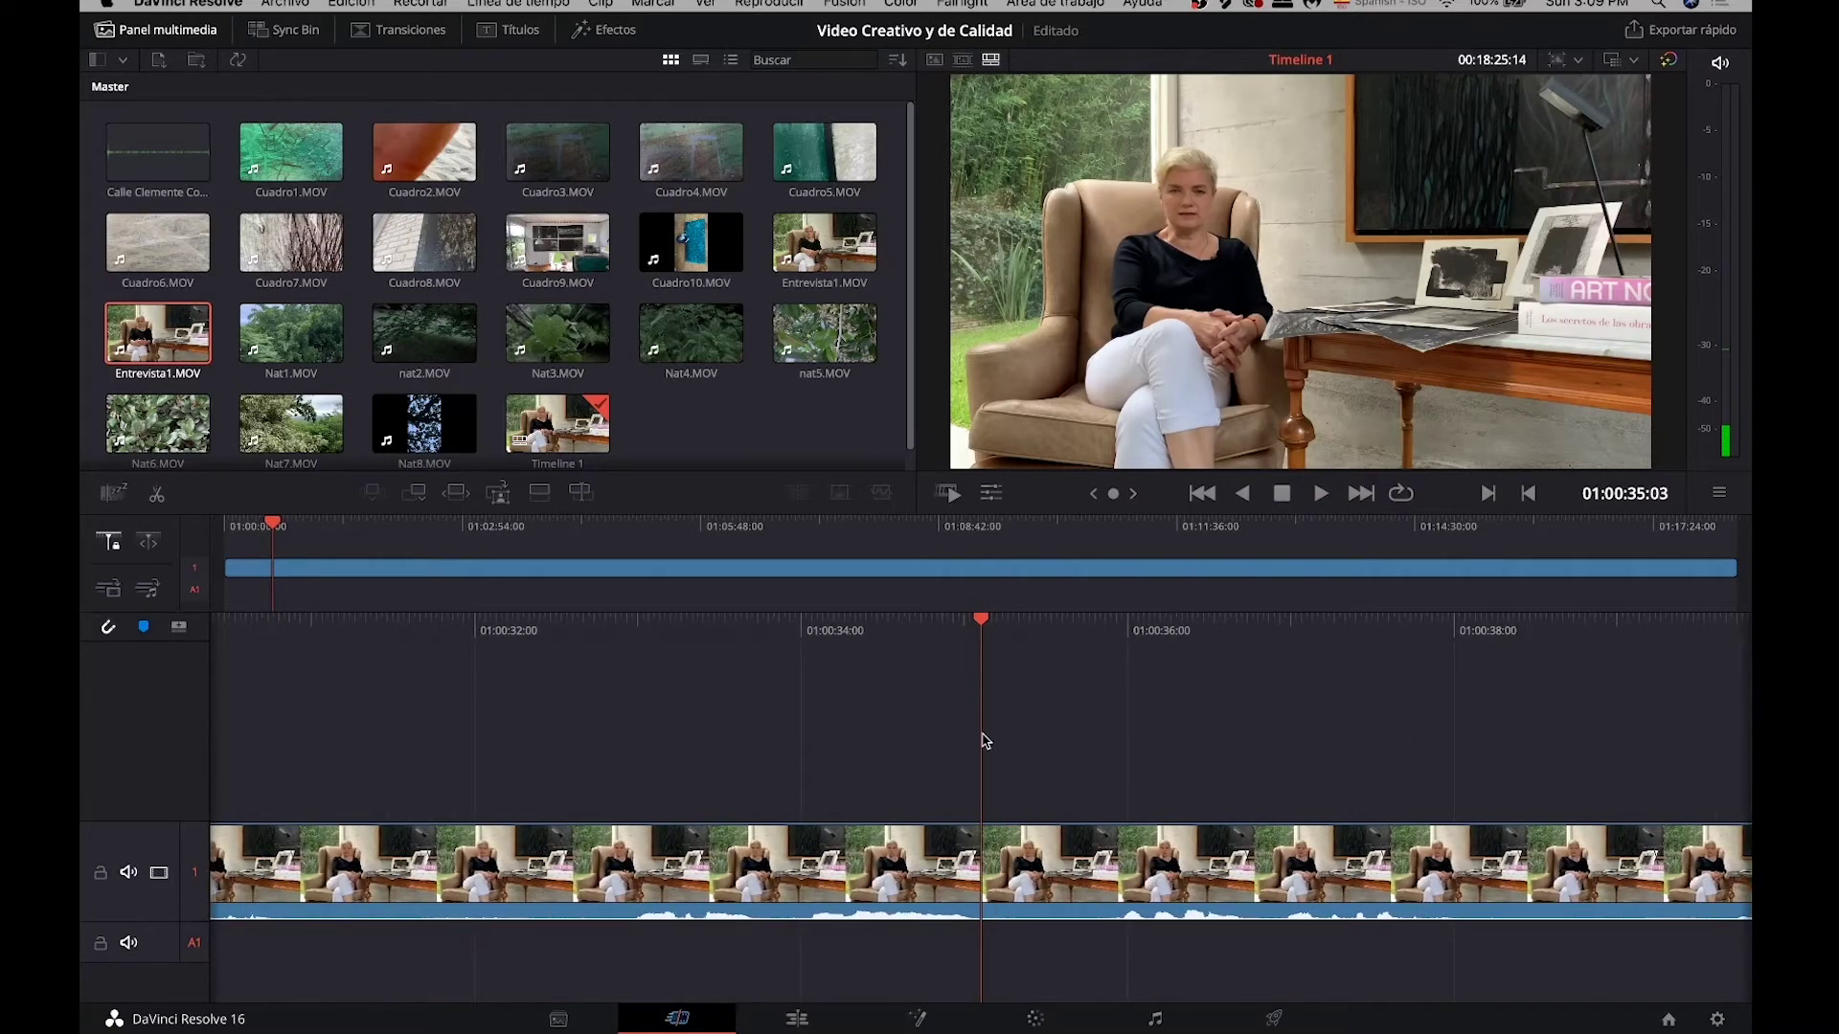
right_click(986, 845)
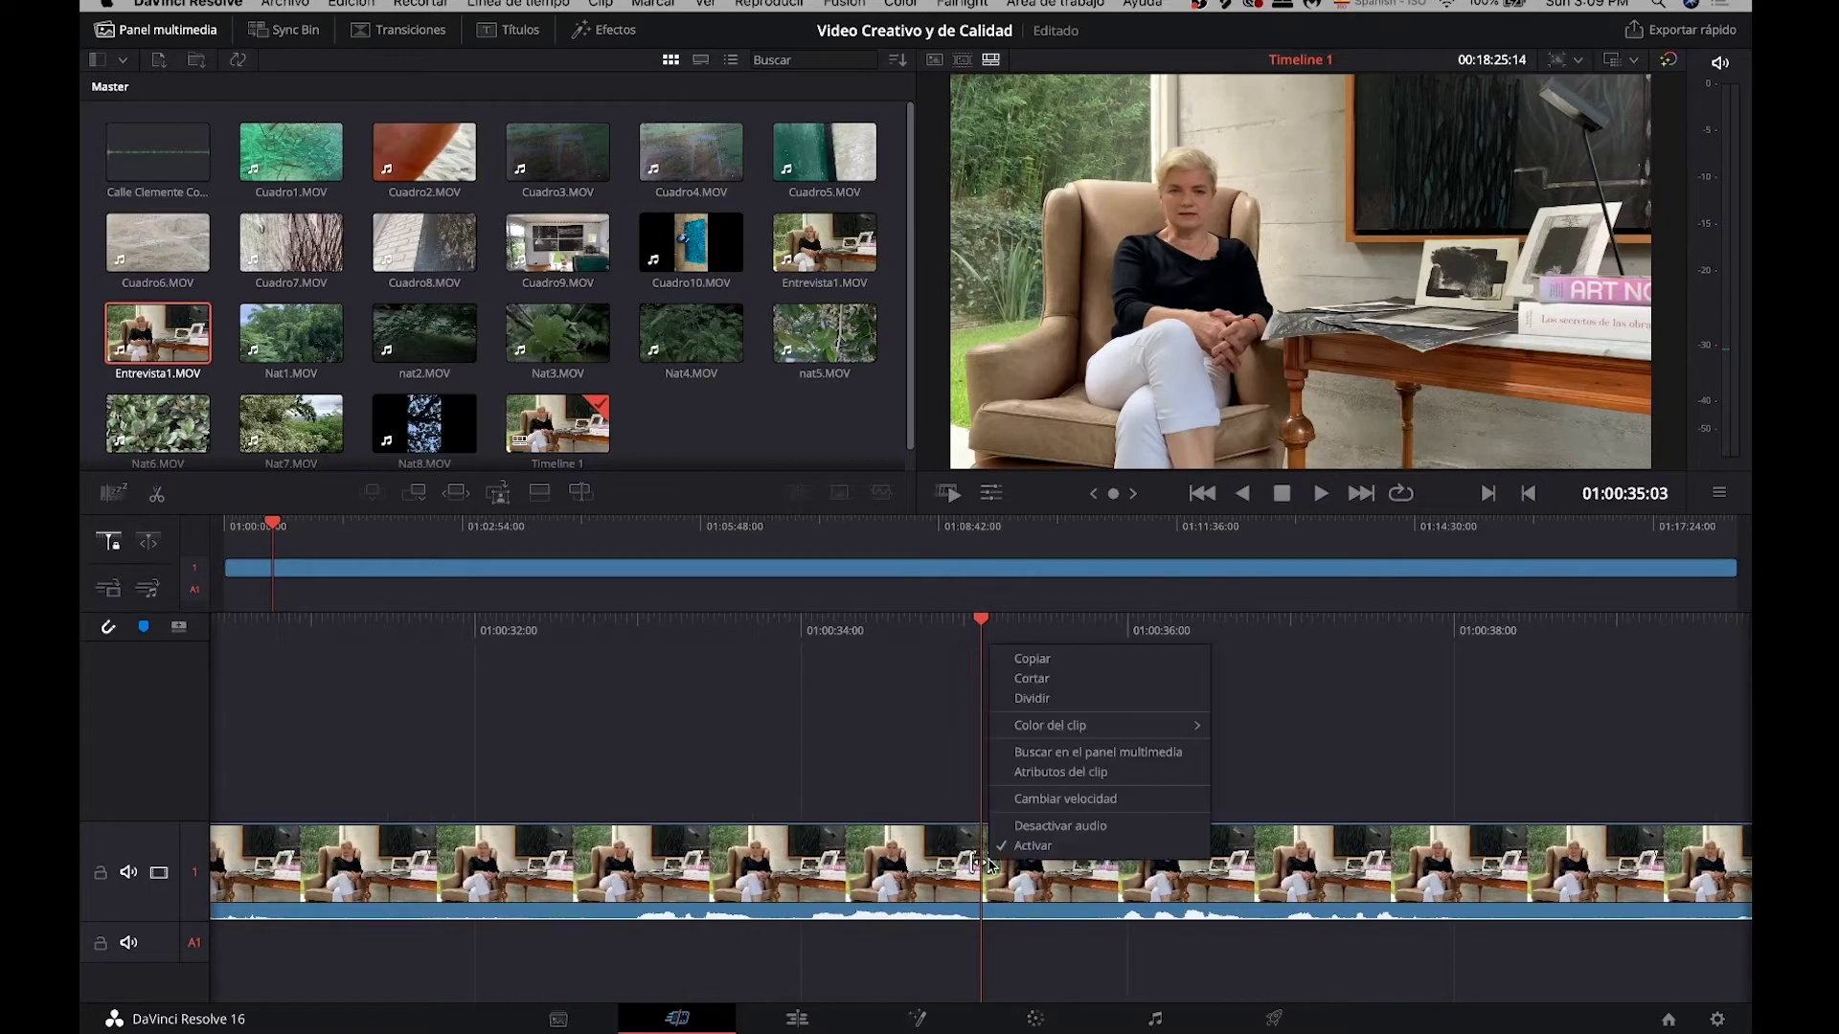
left_click(1047, 708)
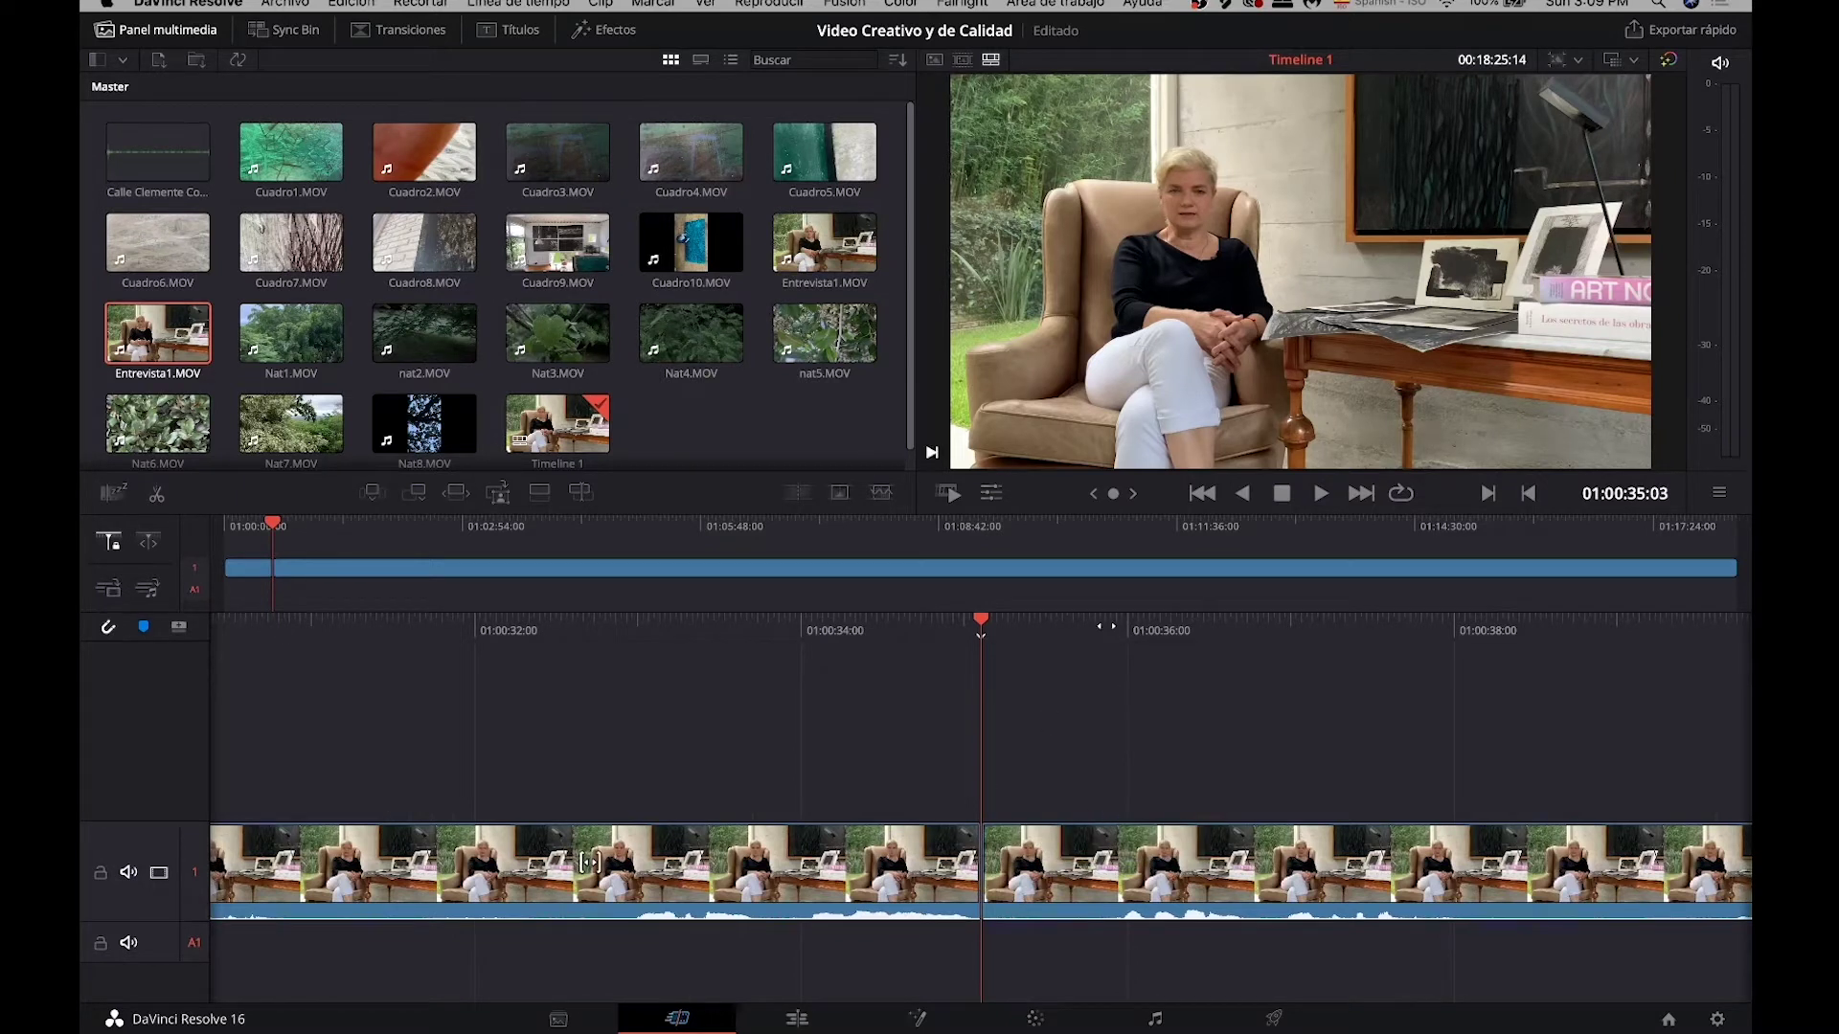
Step: Split the interview again at 01:00:35:28 and delete the short section between the two cuts
key("space")
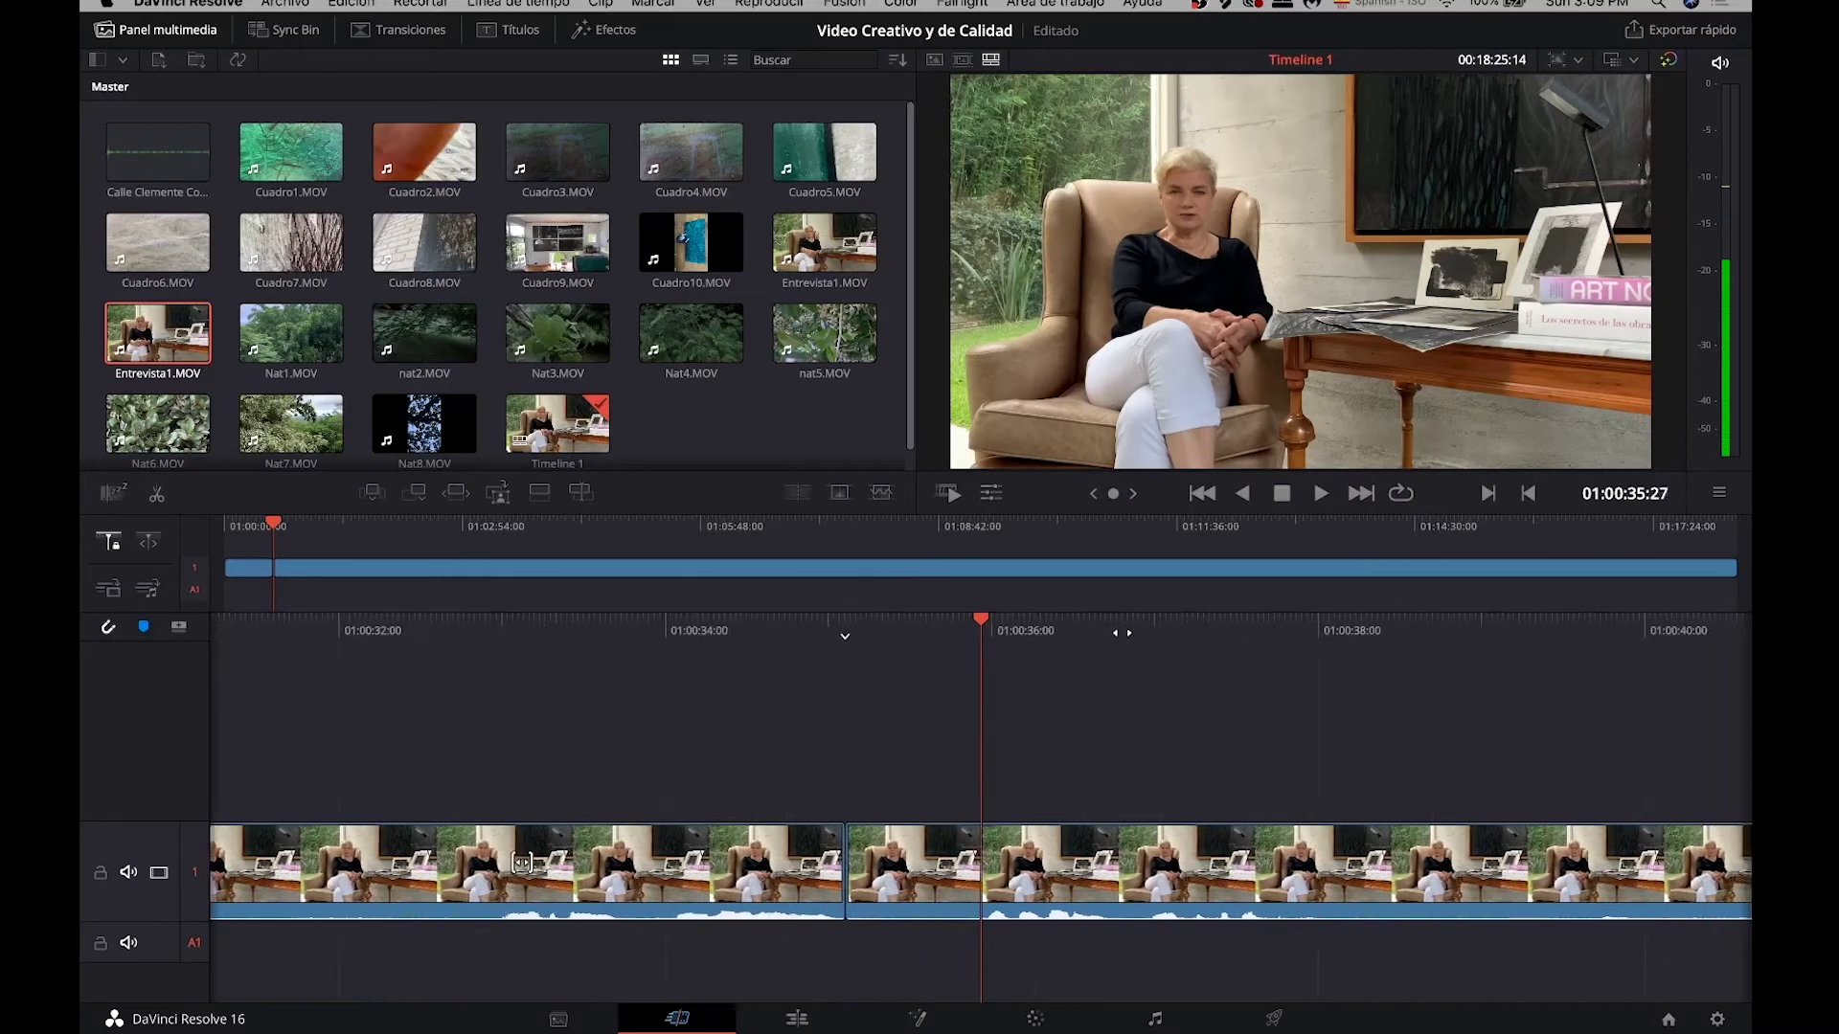
right_click(988, 841)
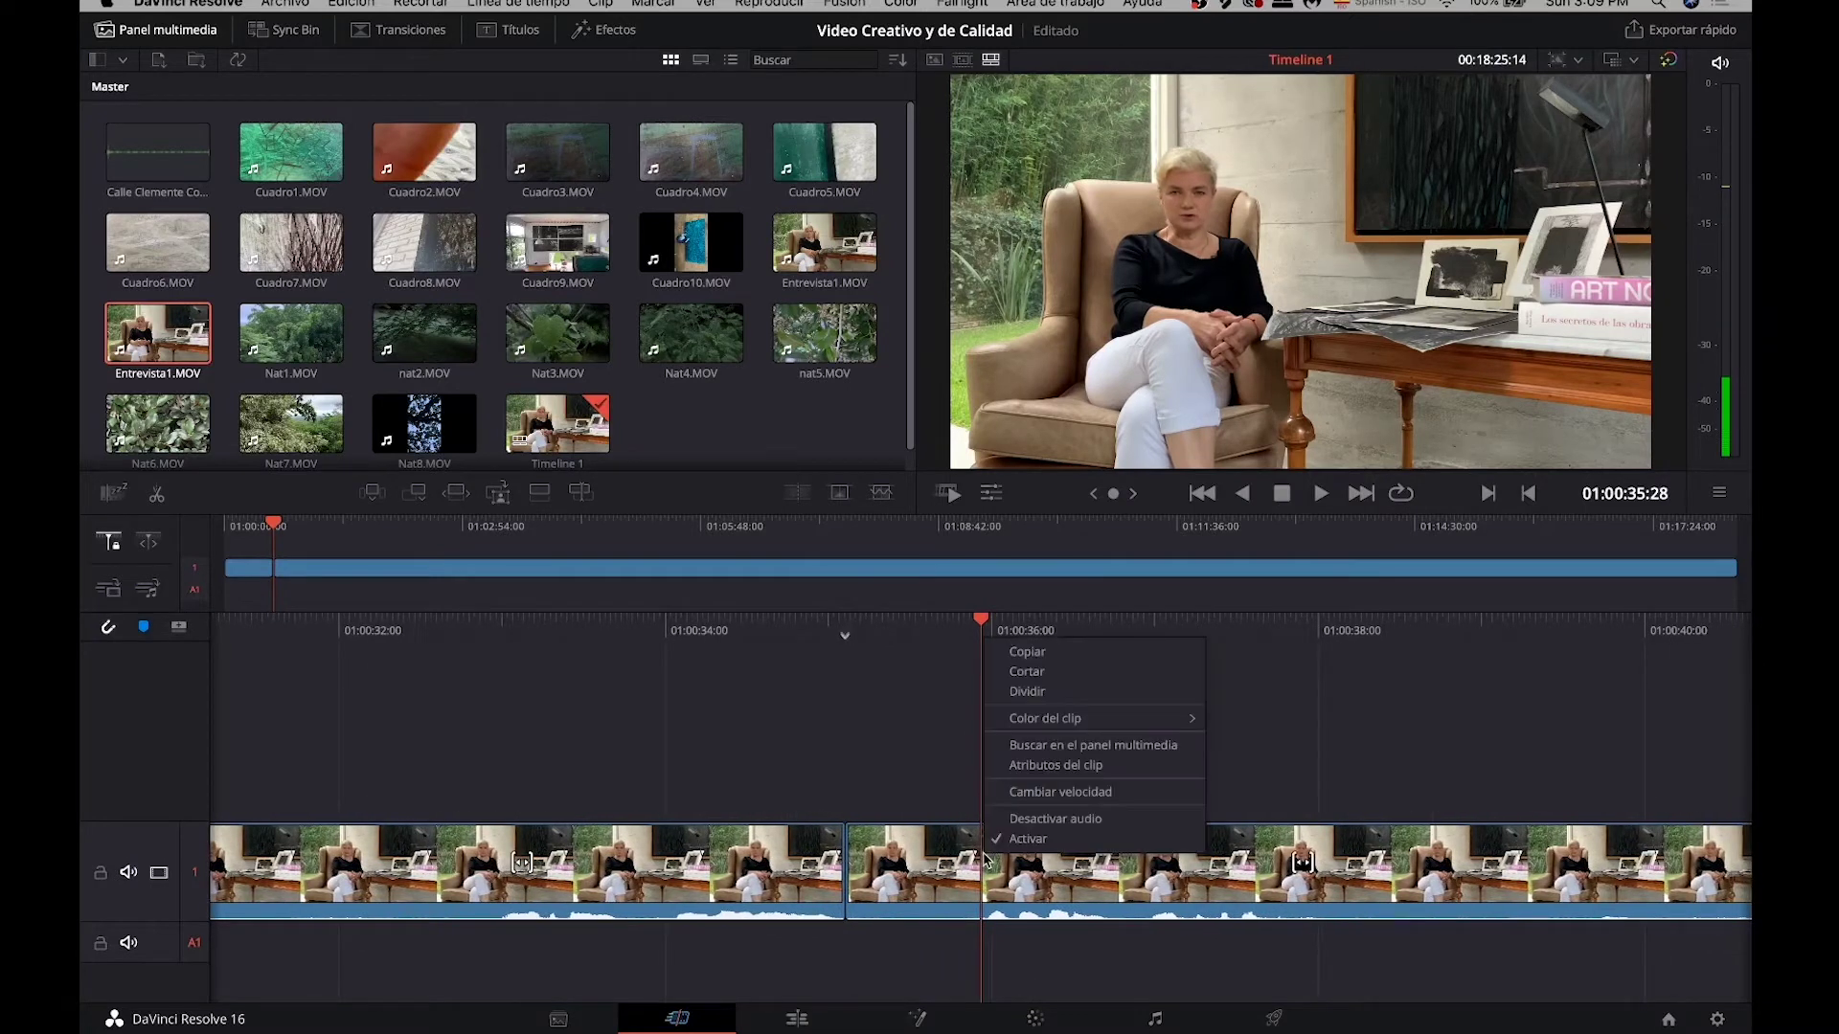
left_click(1026, 690)
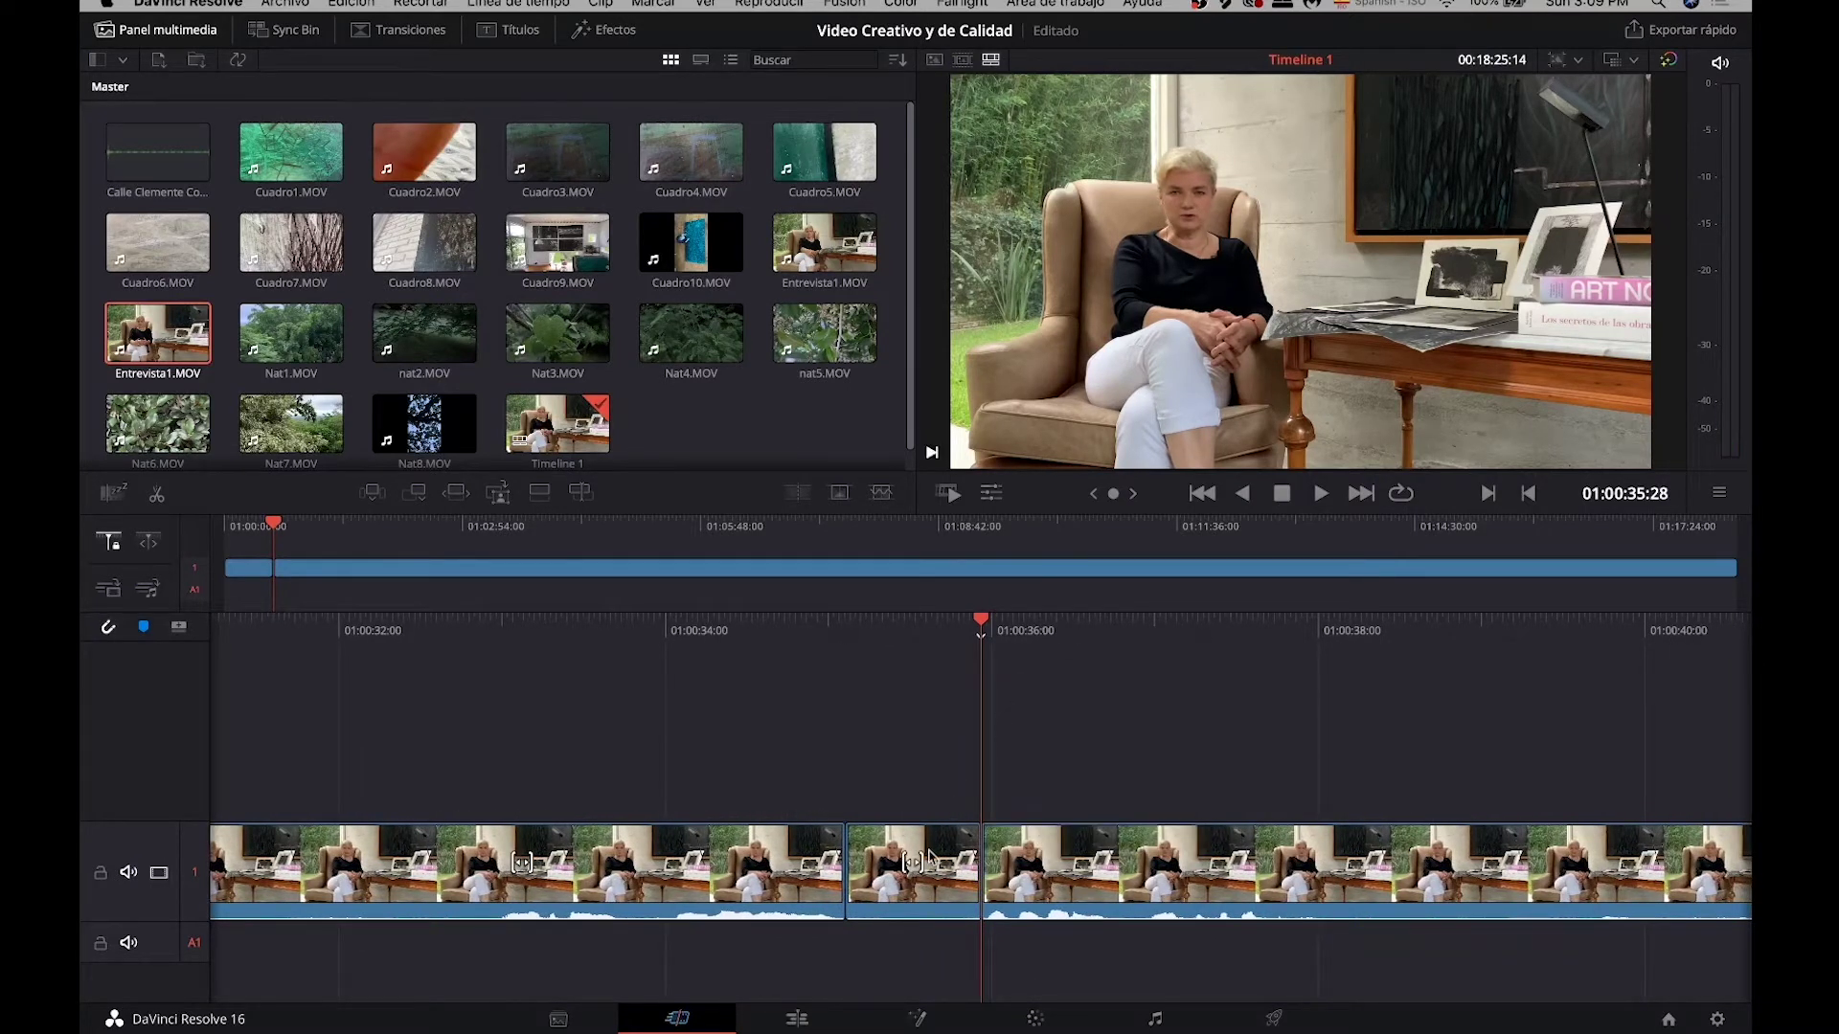
left_click(929, 855)
key("BackSpace")
left_click(929, 856)
key("BackSpace")
Step: Play back the interview across the new edit to check how the cut sounds and looks
key("space")
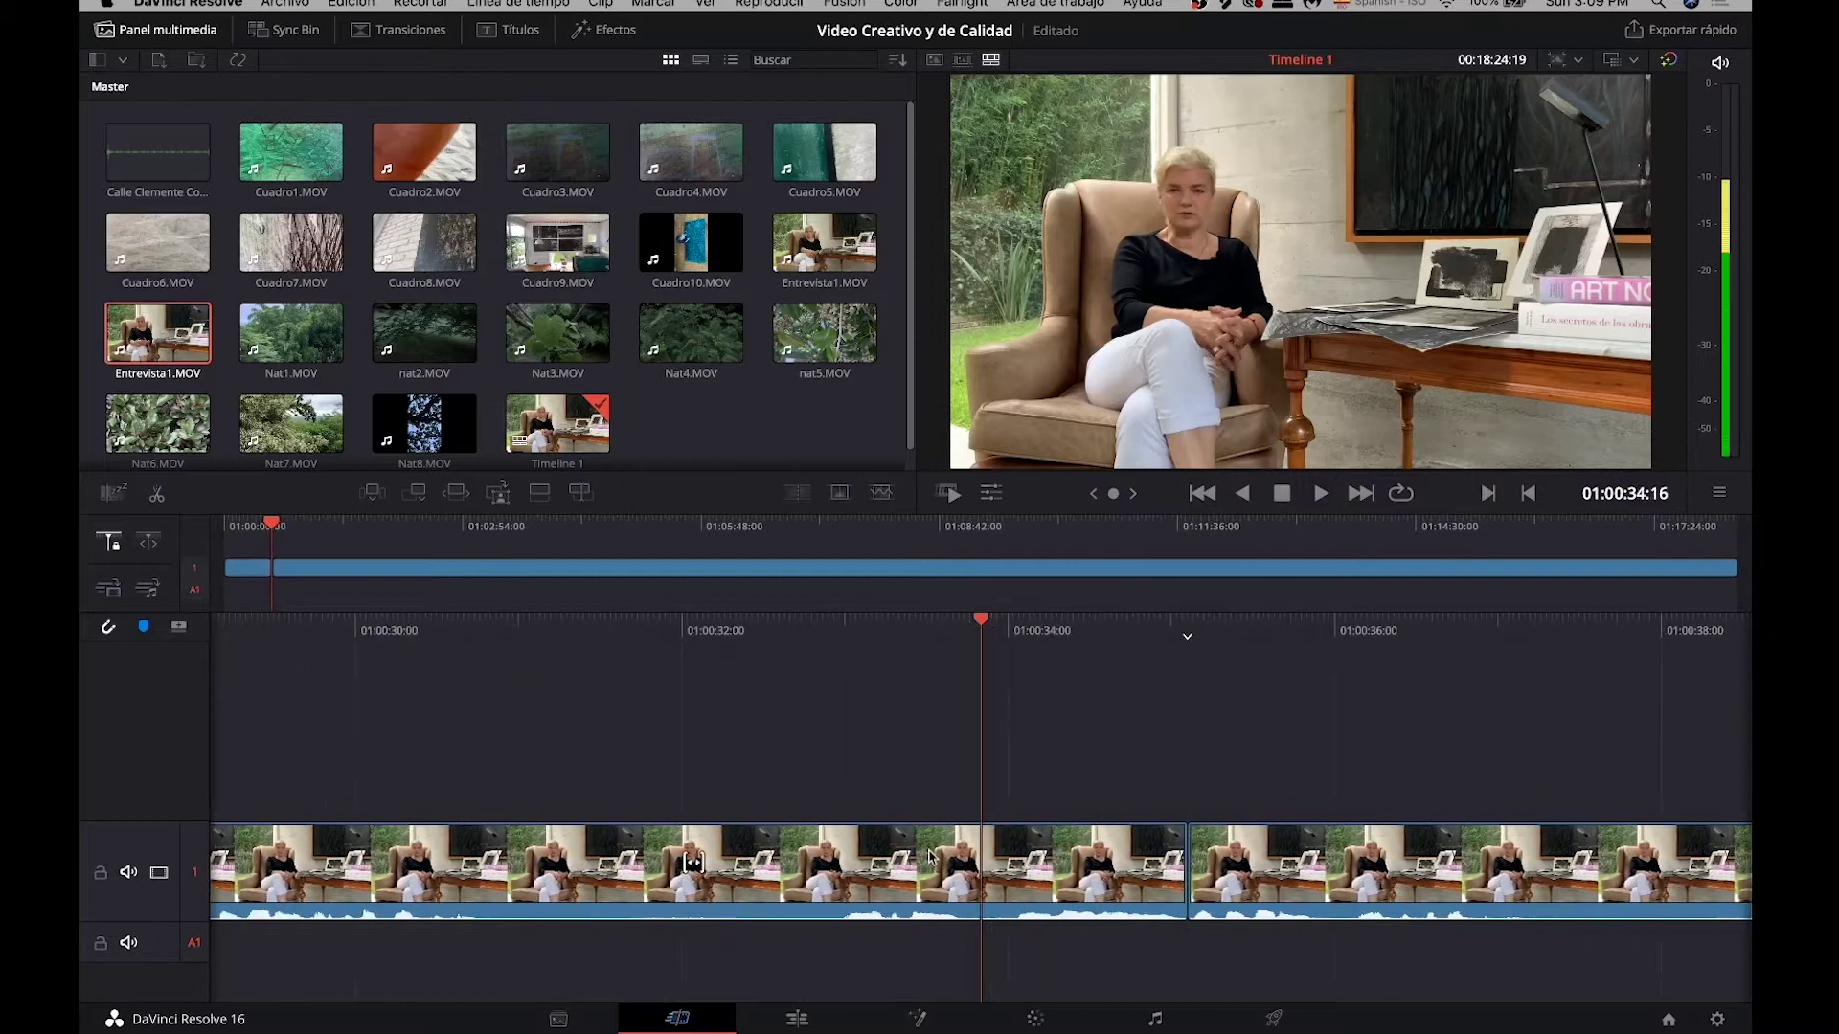
key("space")
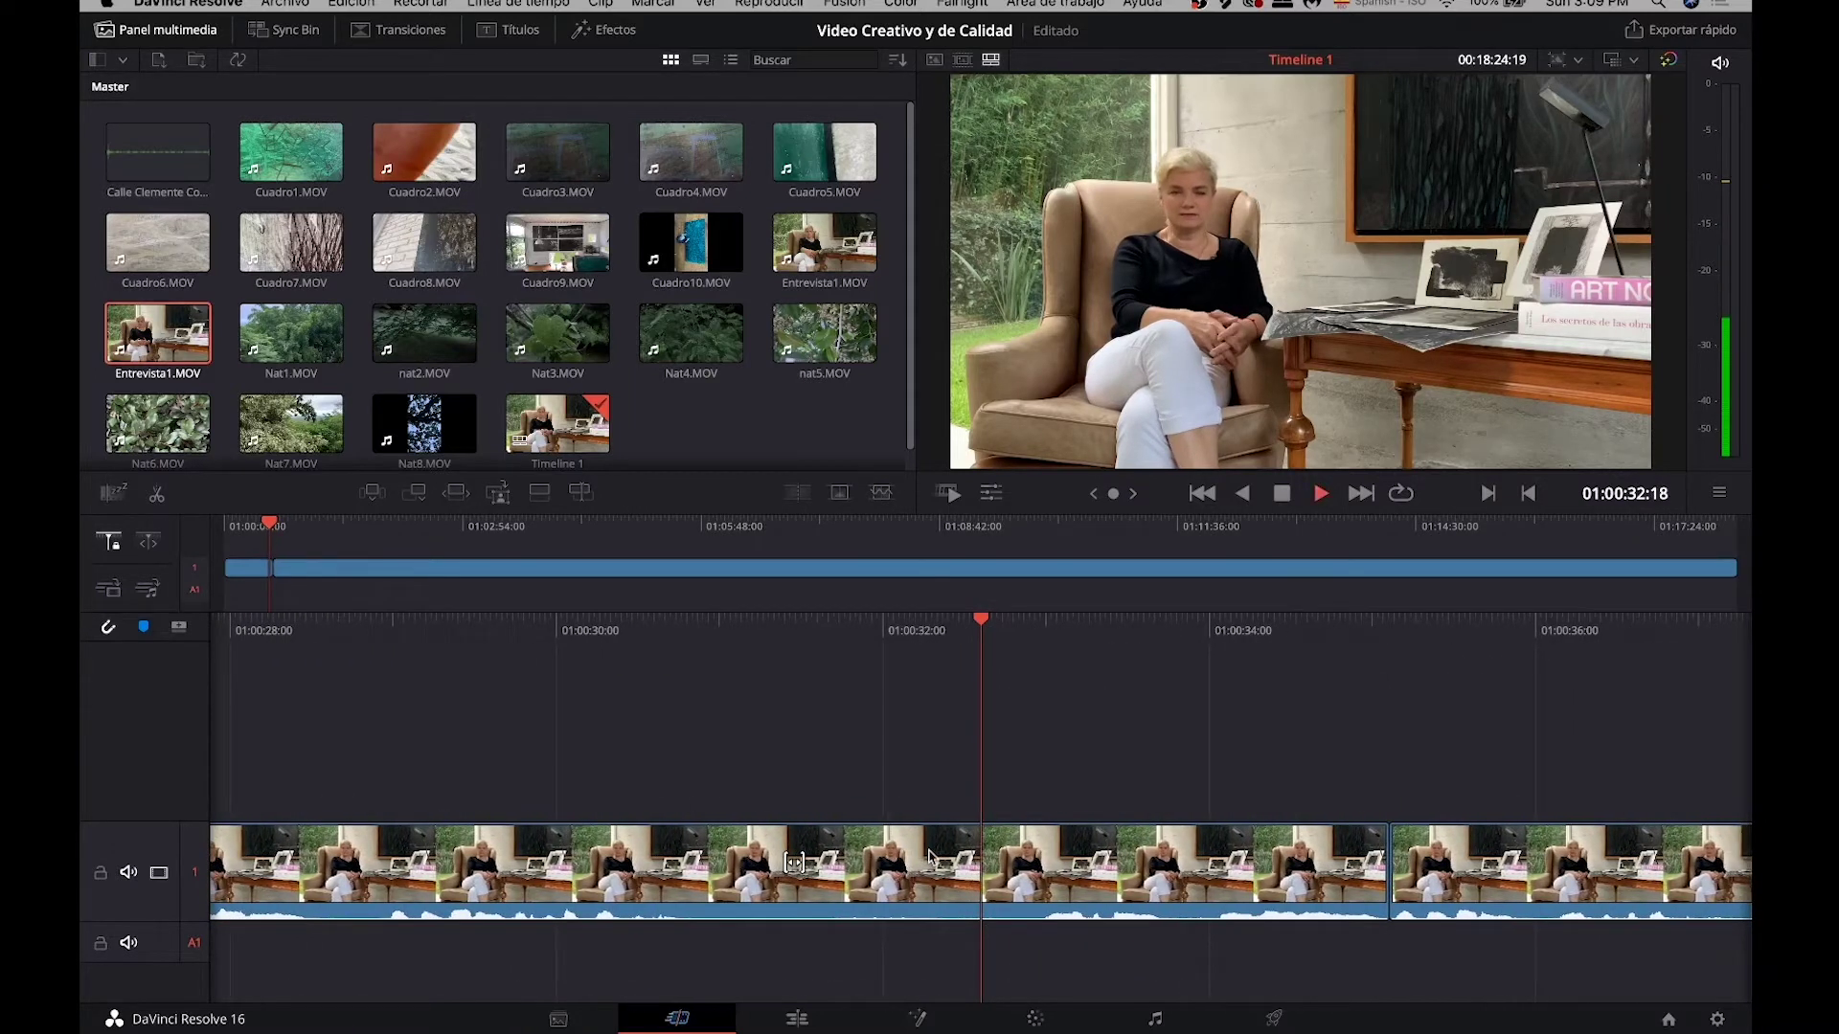
key("space")
key("space")
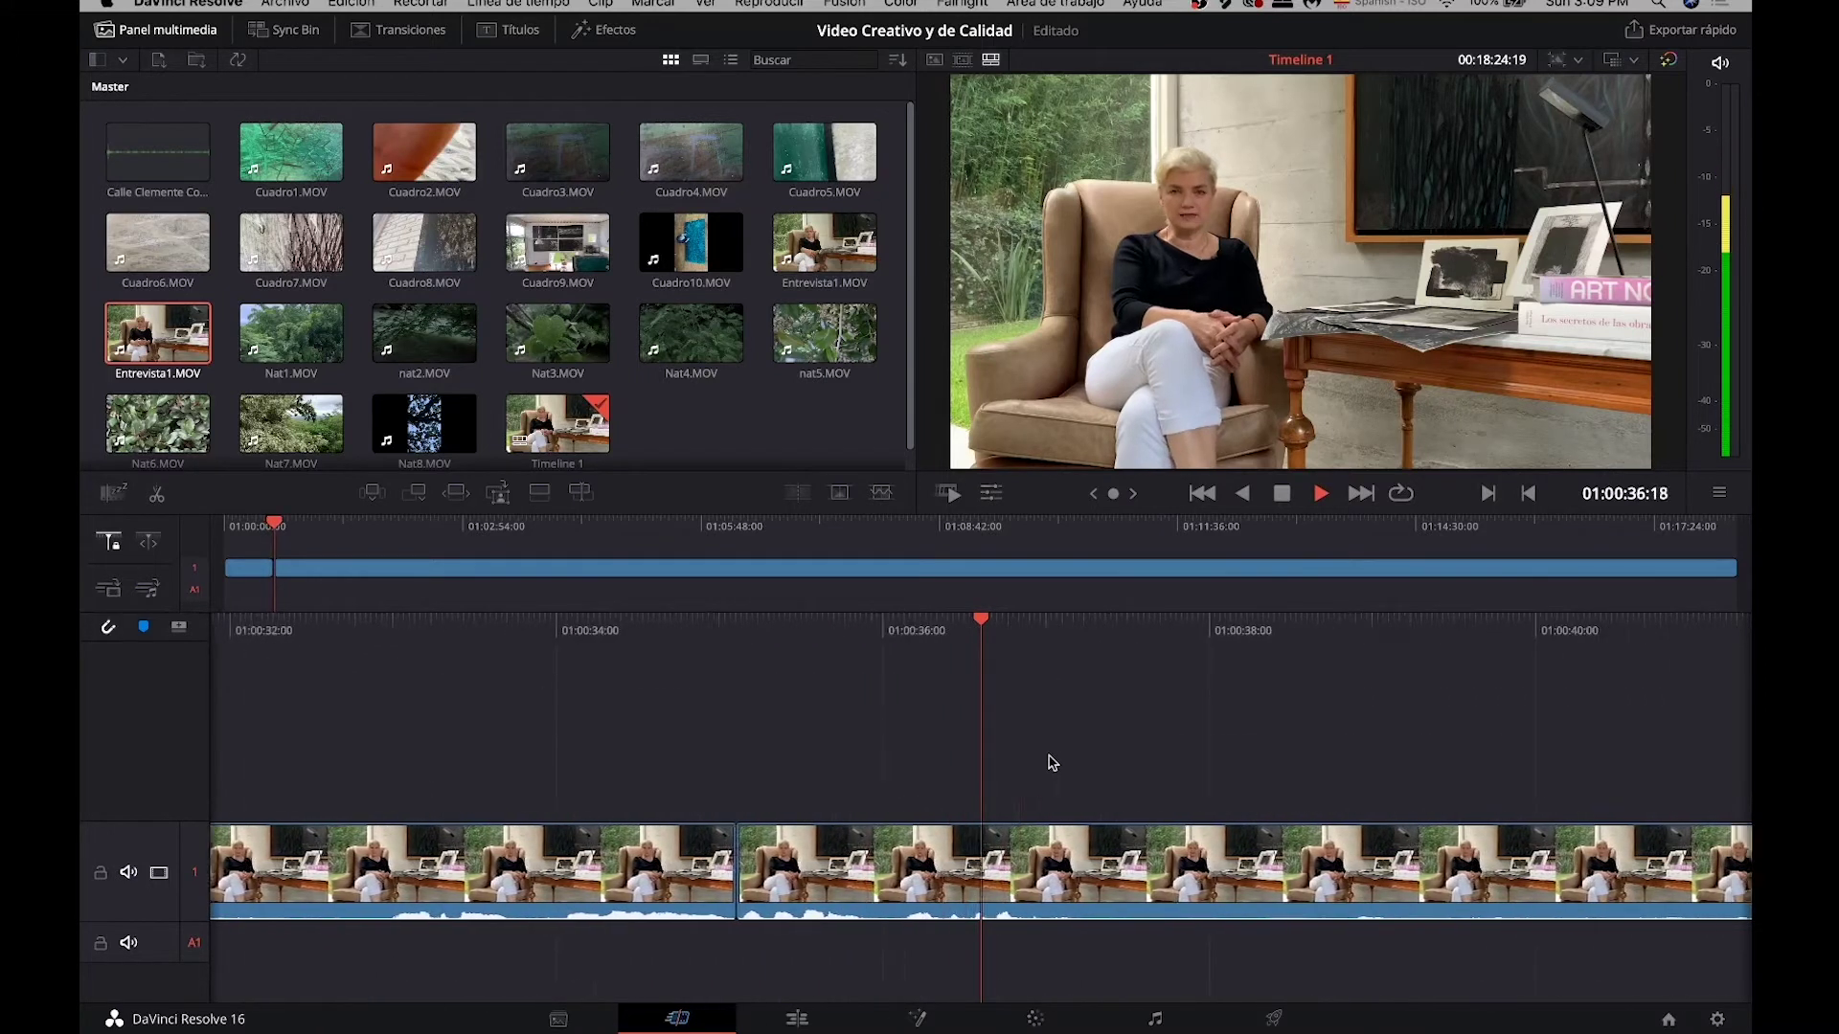
key("space")
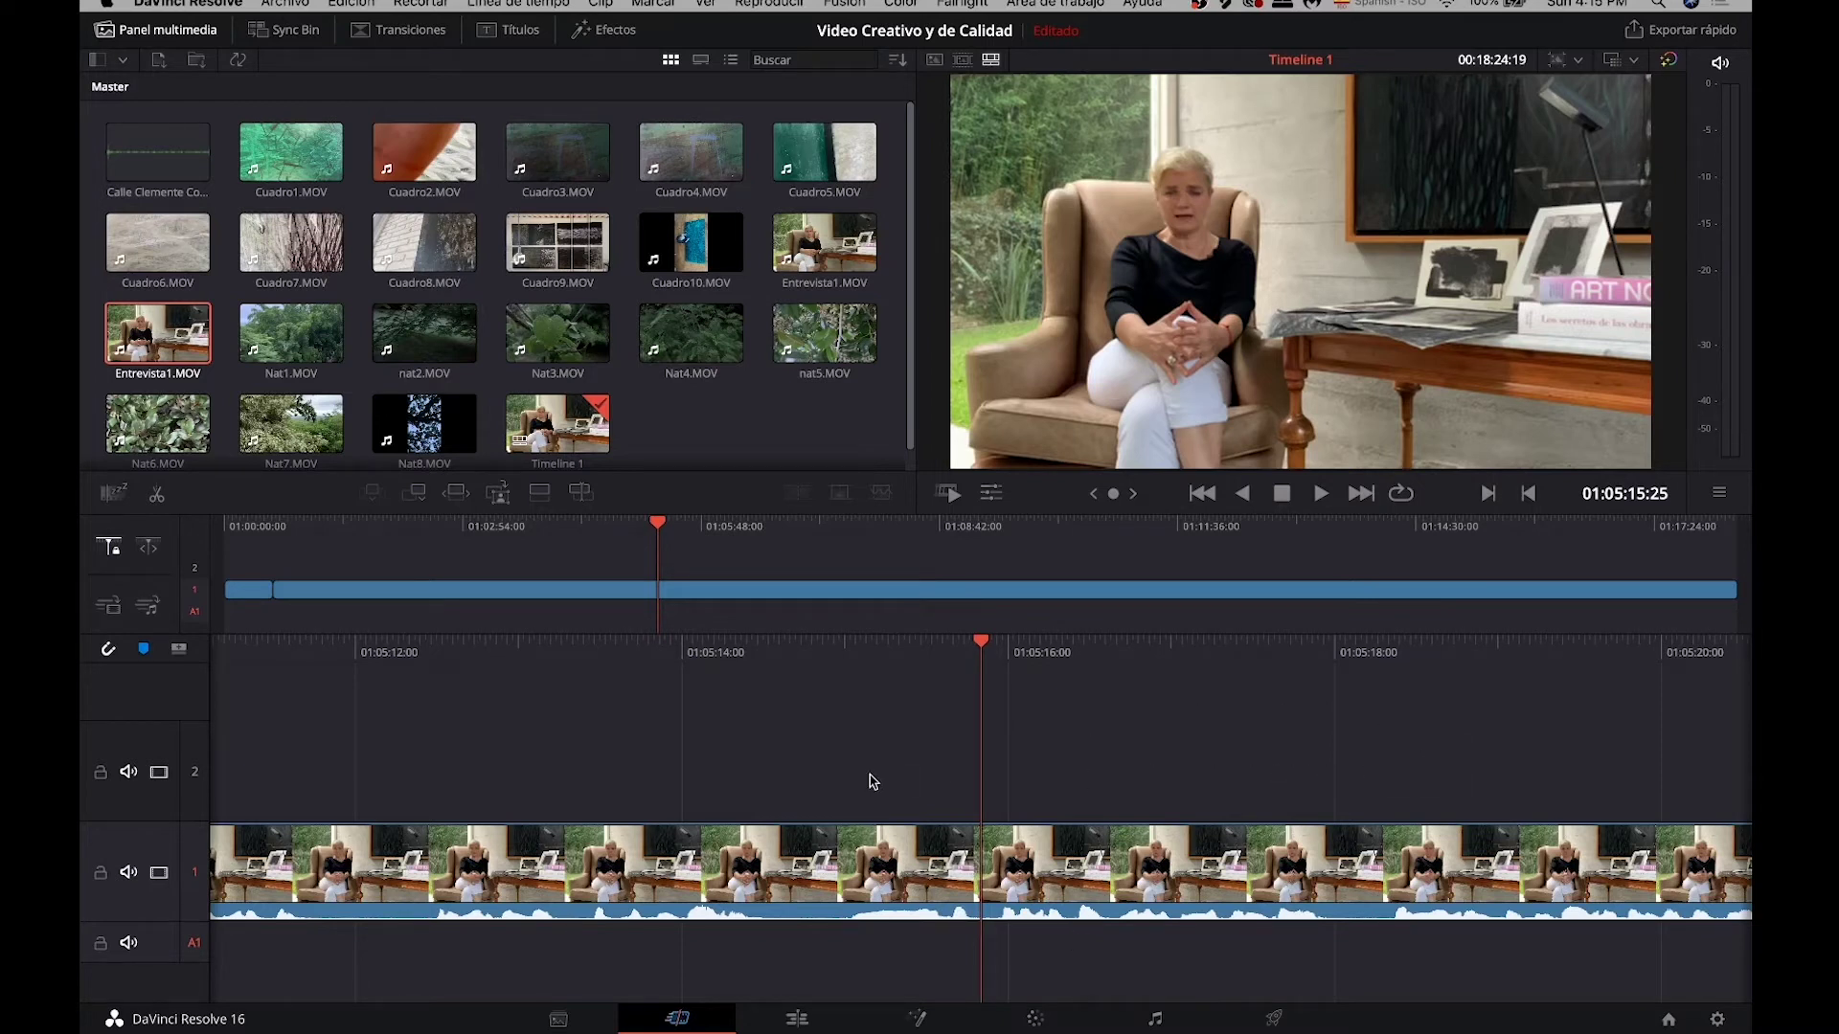
Step: Review the interview passage, enable video-only insertion, and place Cuadro9.MOV on track 2 above it at 01:05:18:04
key("space")
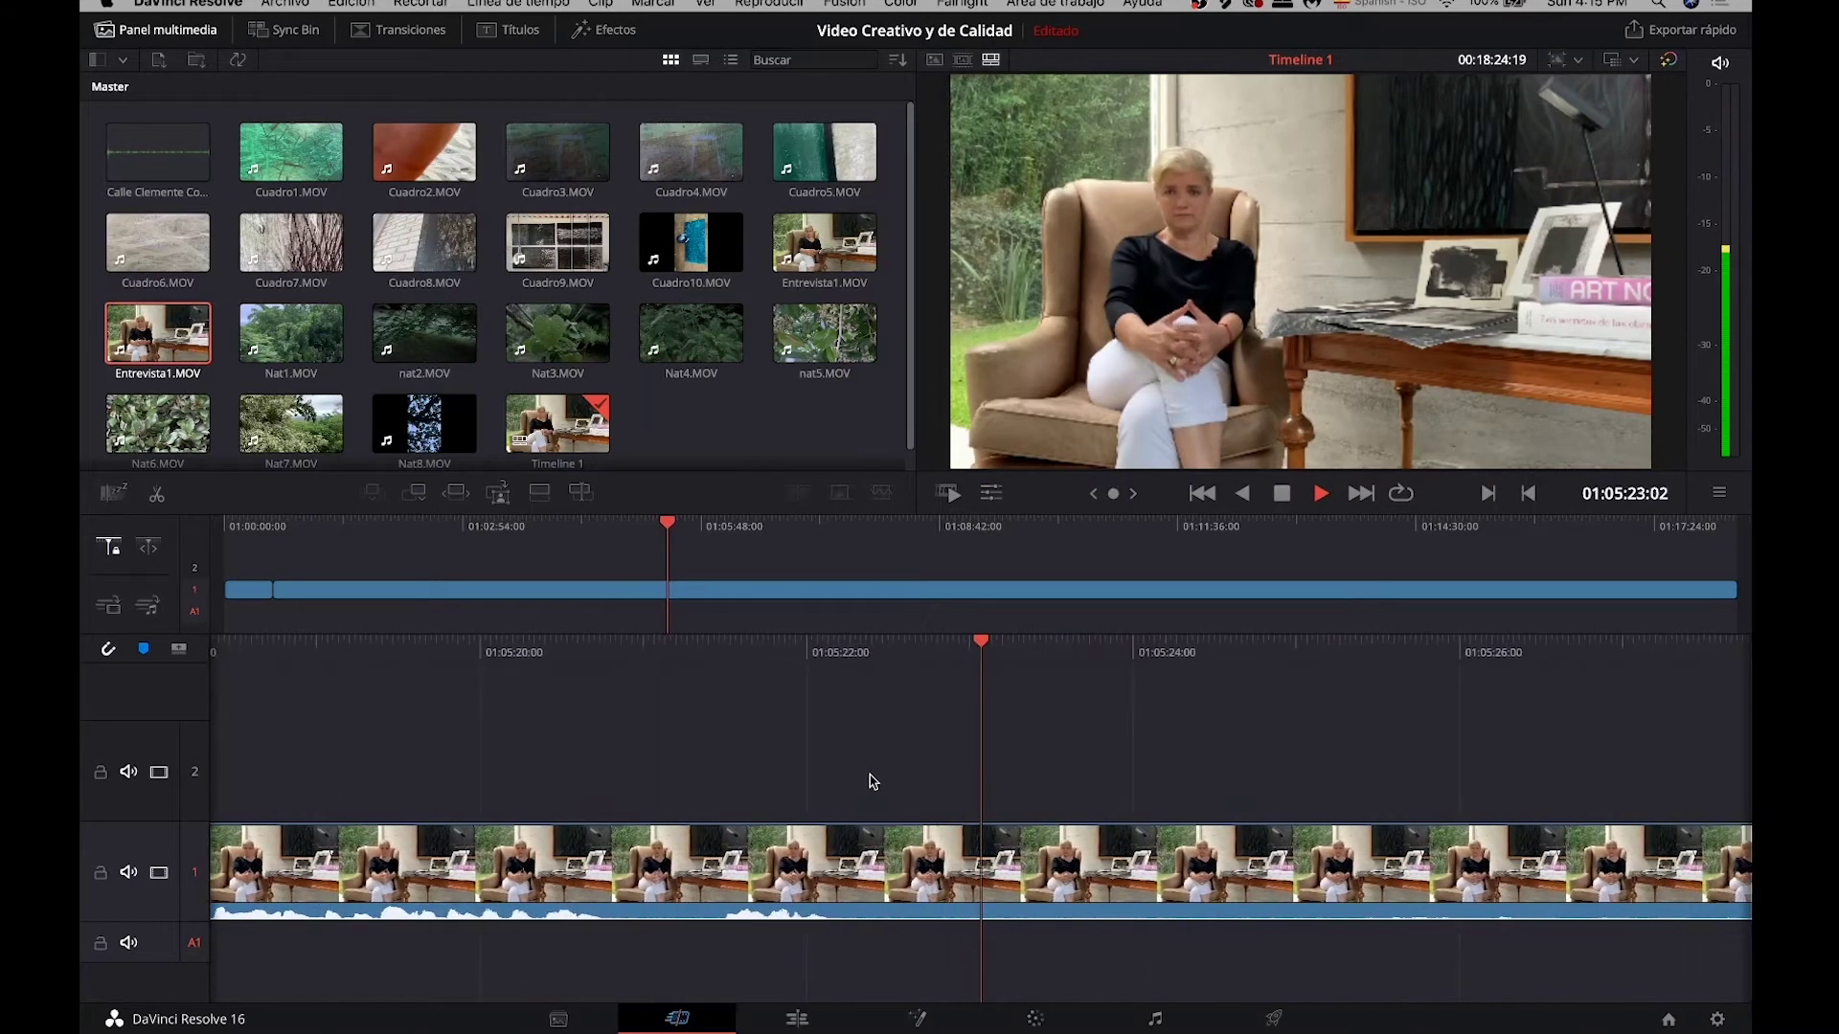
key("space")
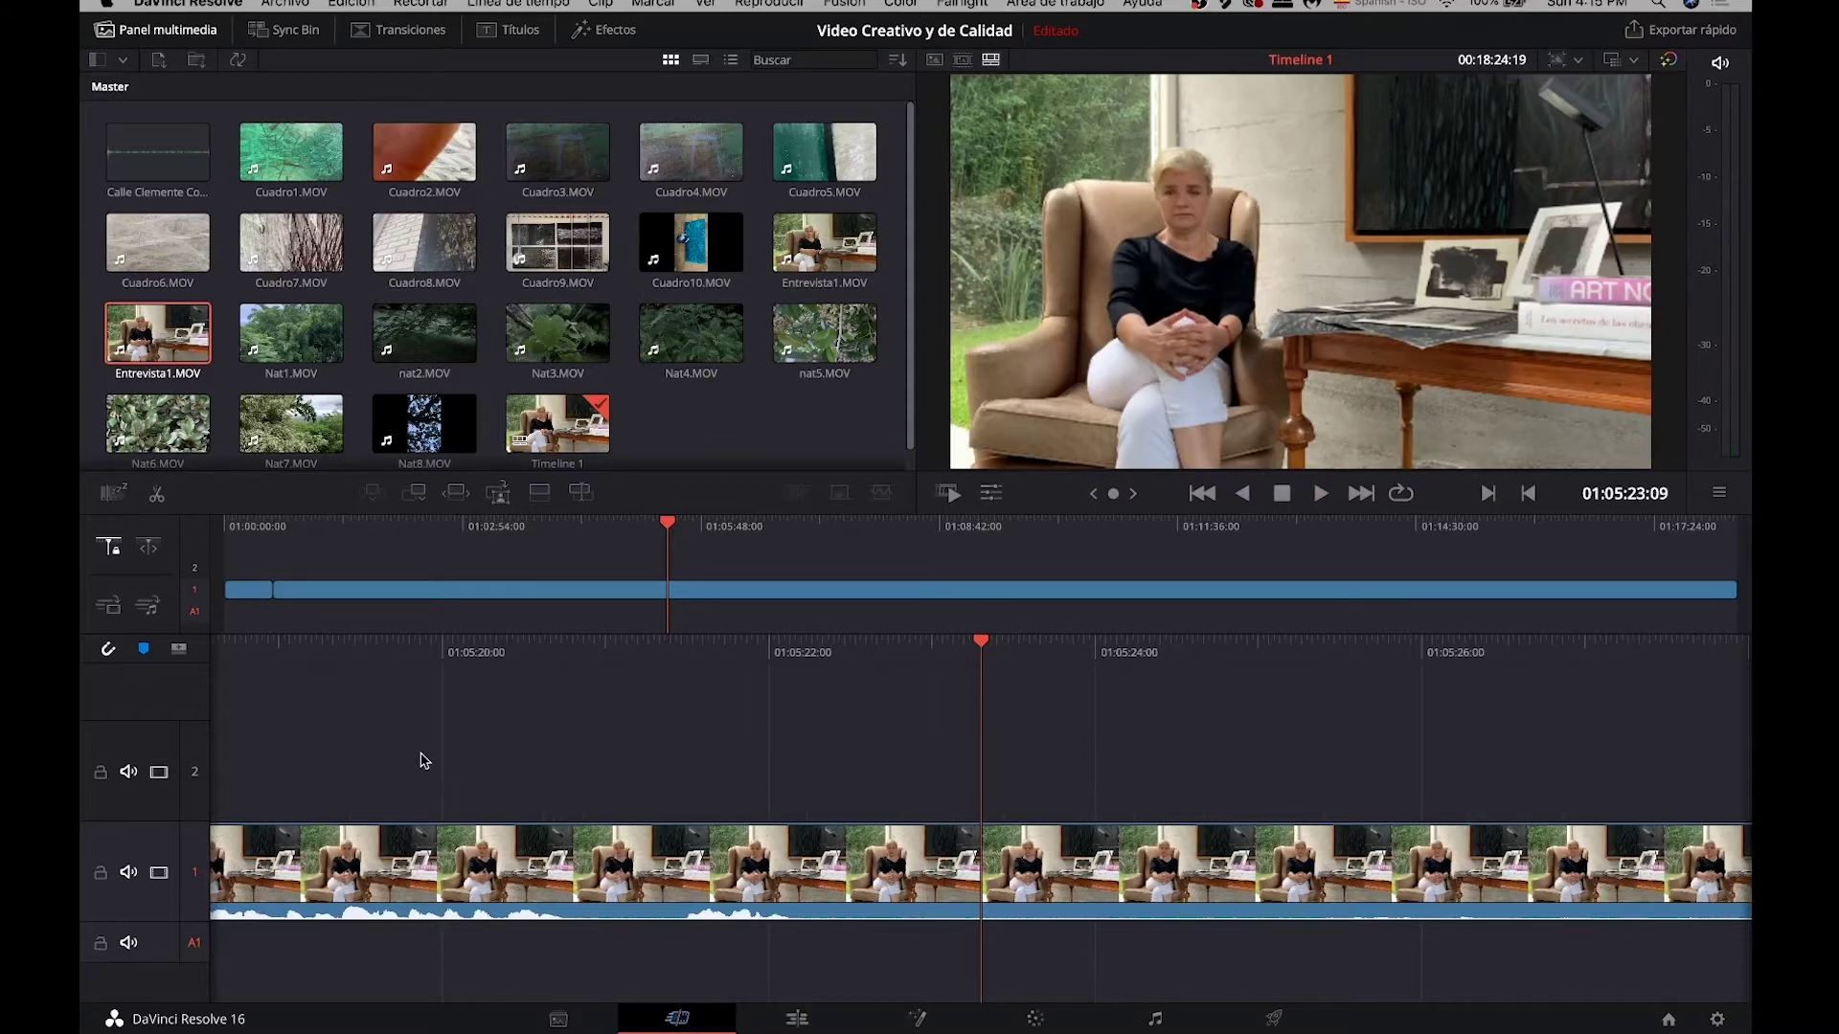
key("j")
key("j")
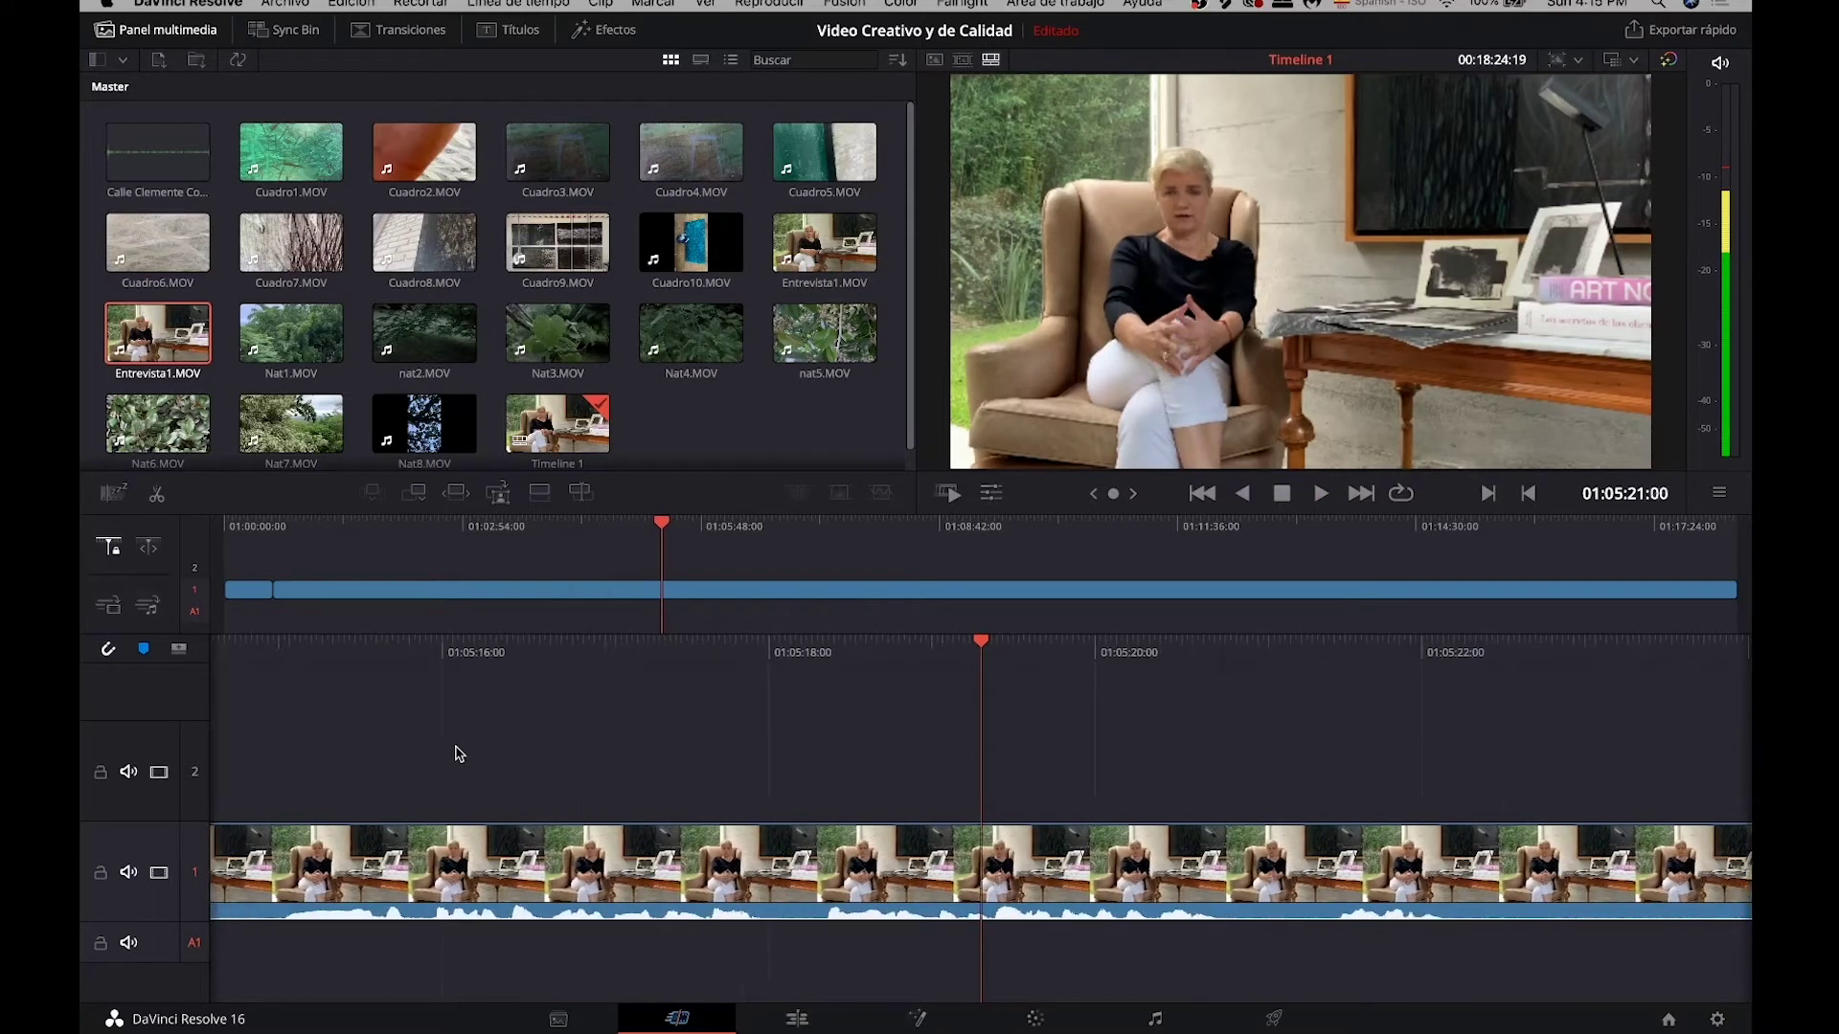
double_click(551, 228)
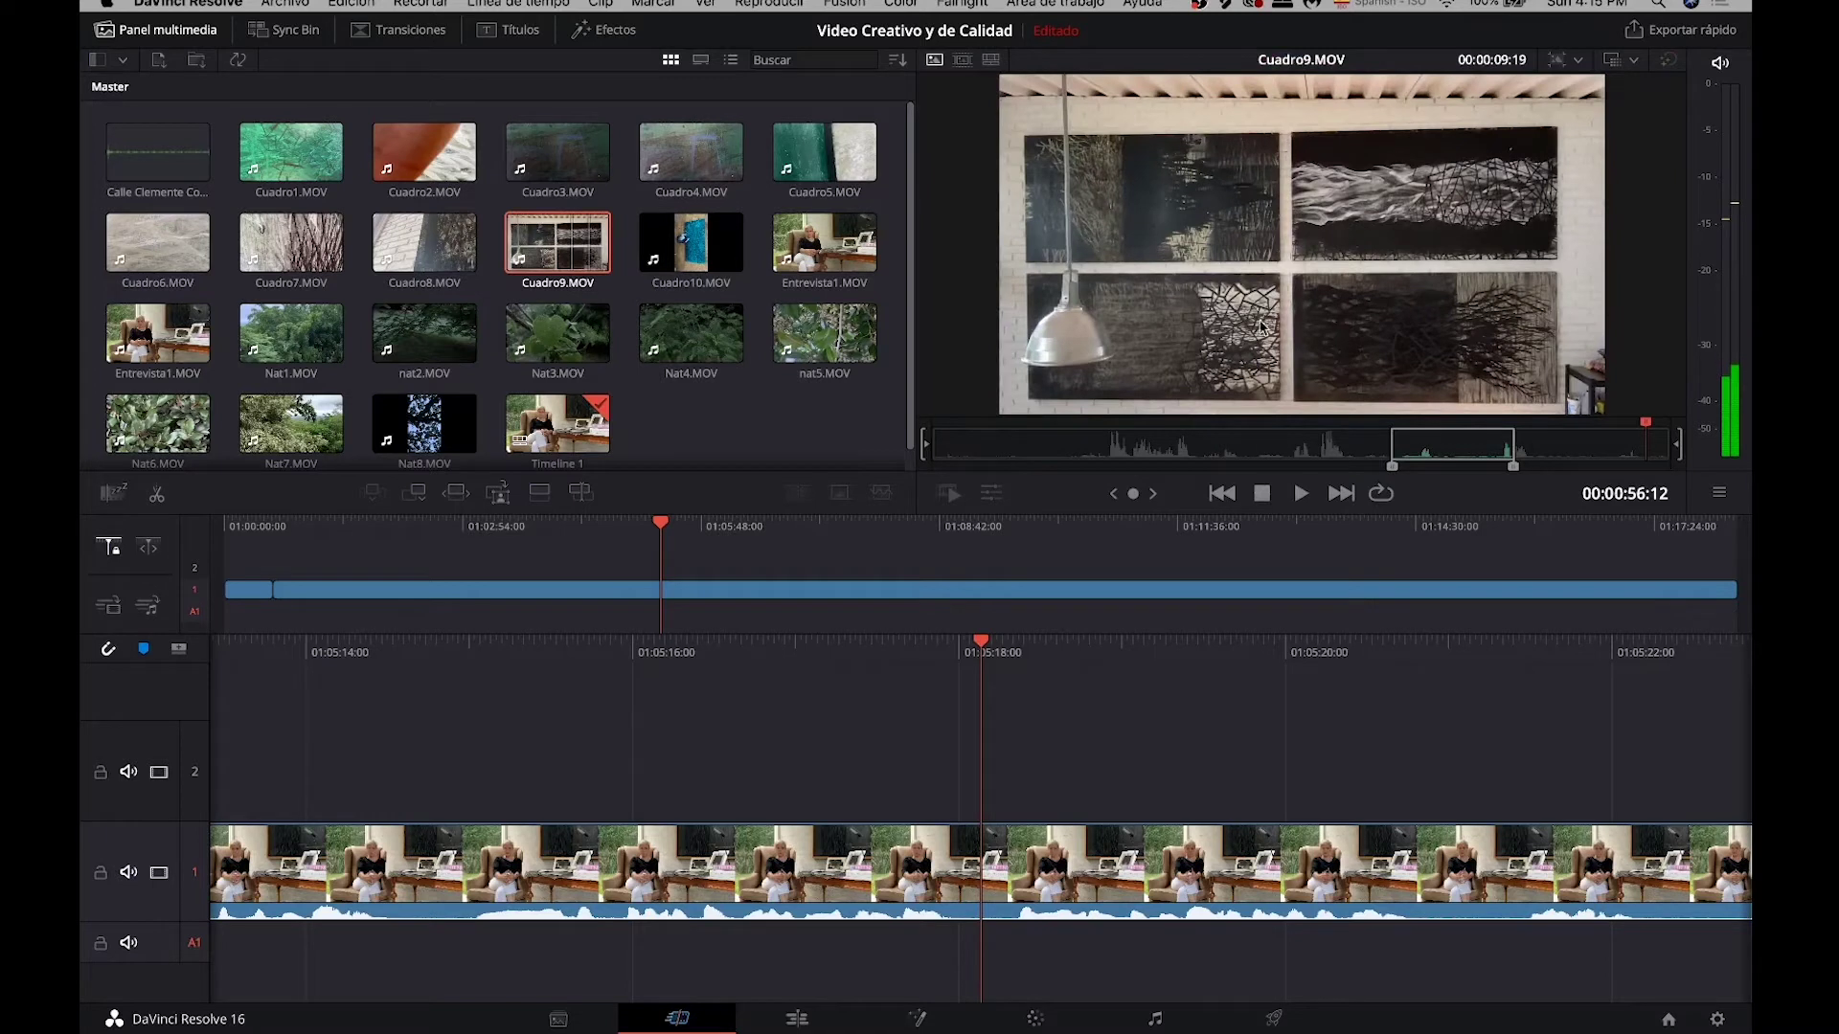
left_click(112, 609)
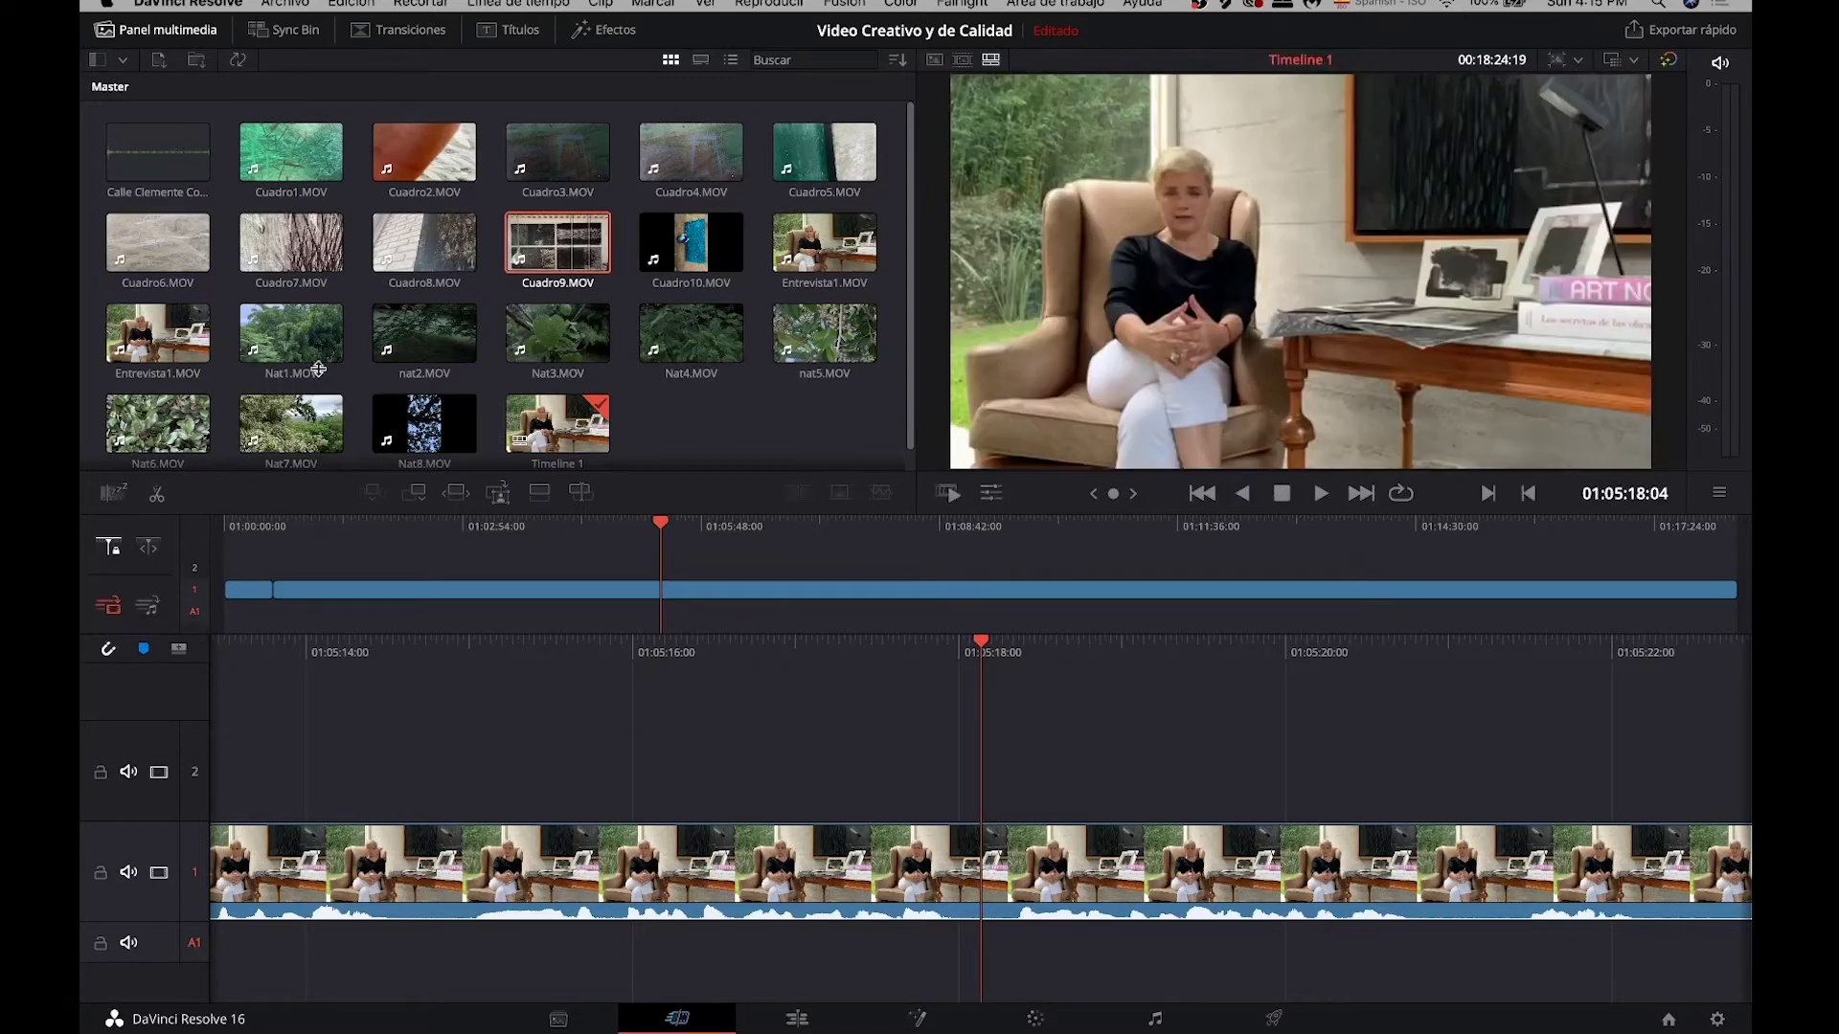
left_click(548, 234)
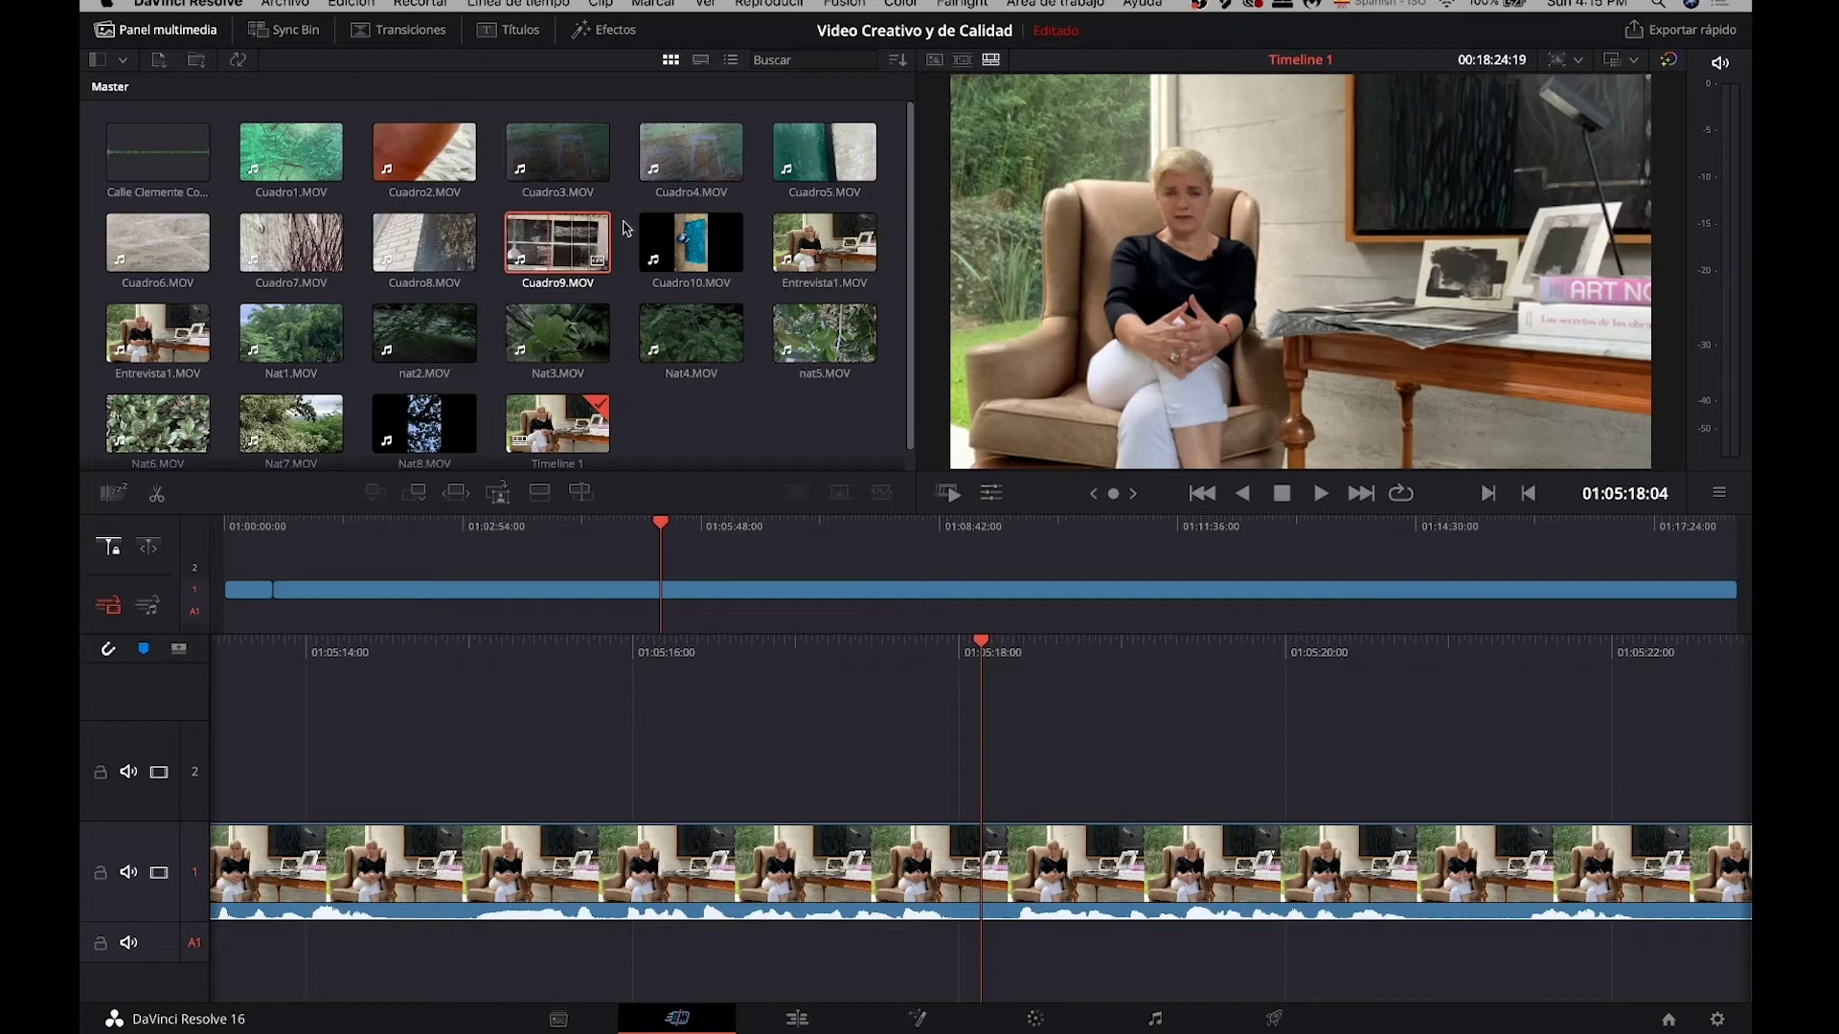
left_click_drag(1241, 233, 989, 774)
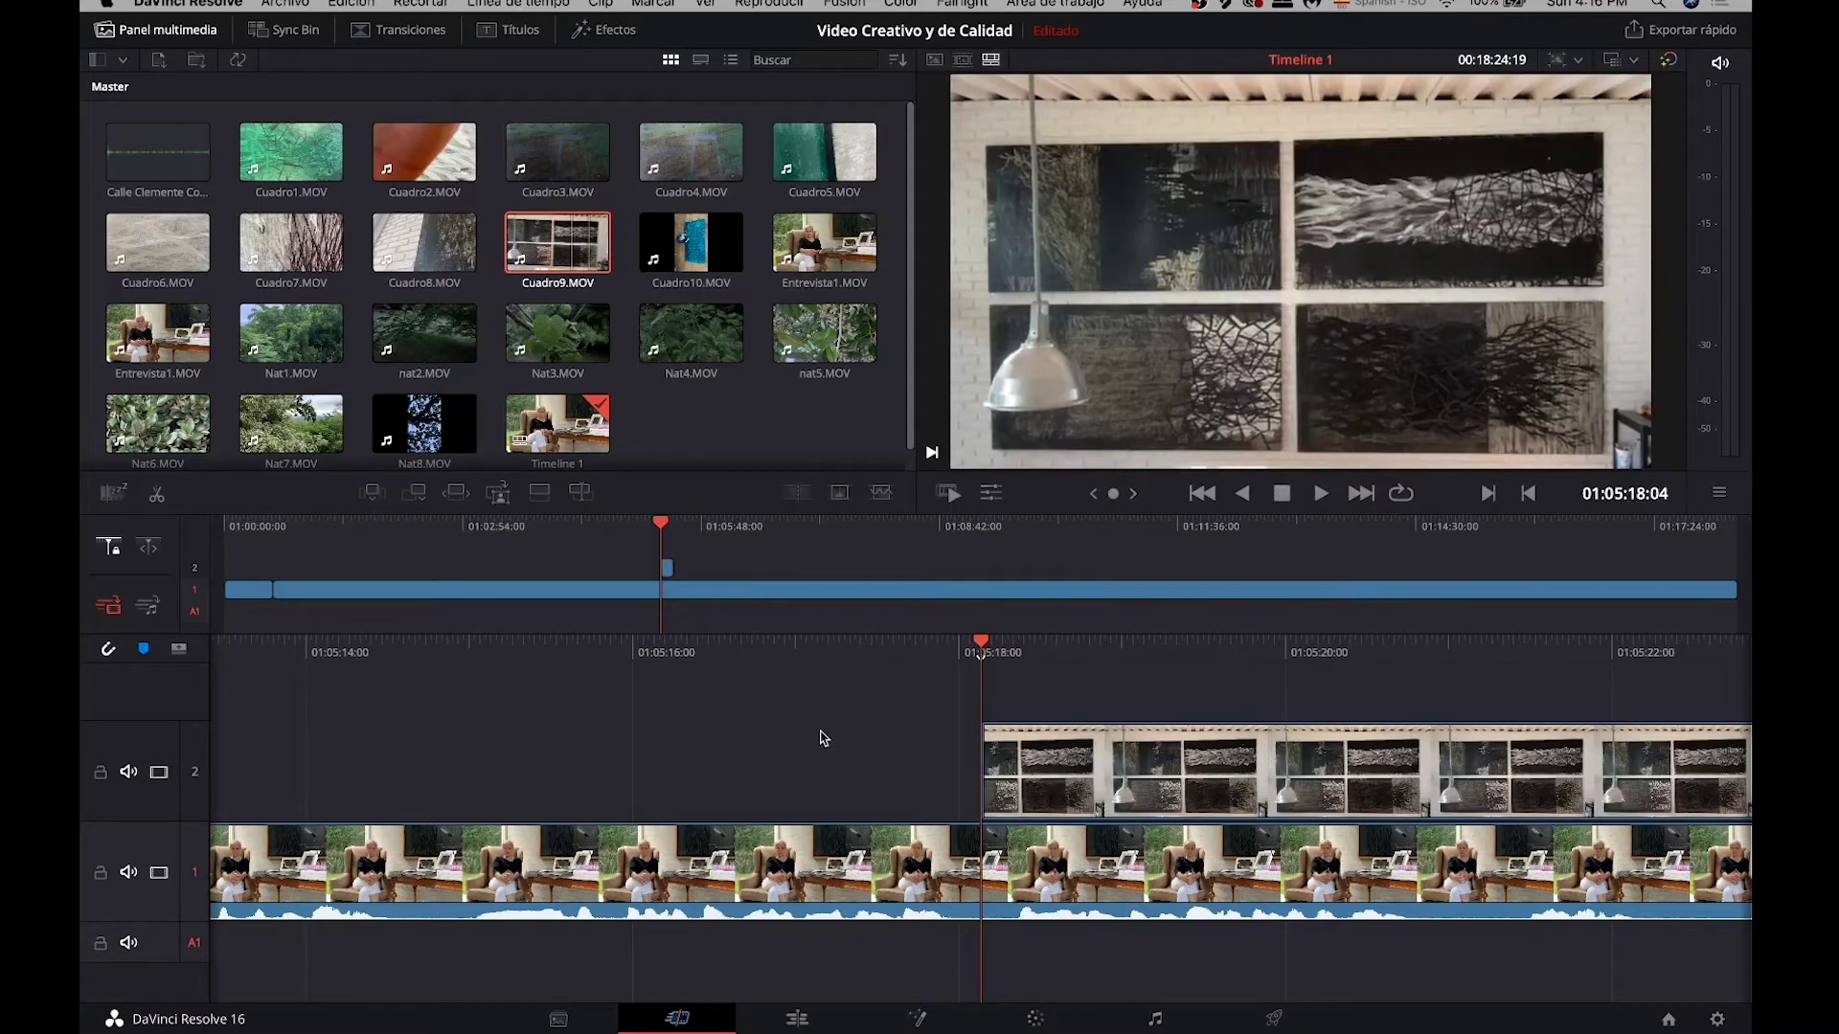
Step: Play through the Cuadro9.MOV overlay and trim it to about 2.3 seconds on track 2
key("j")
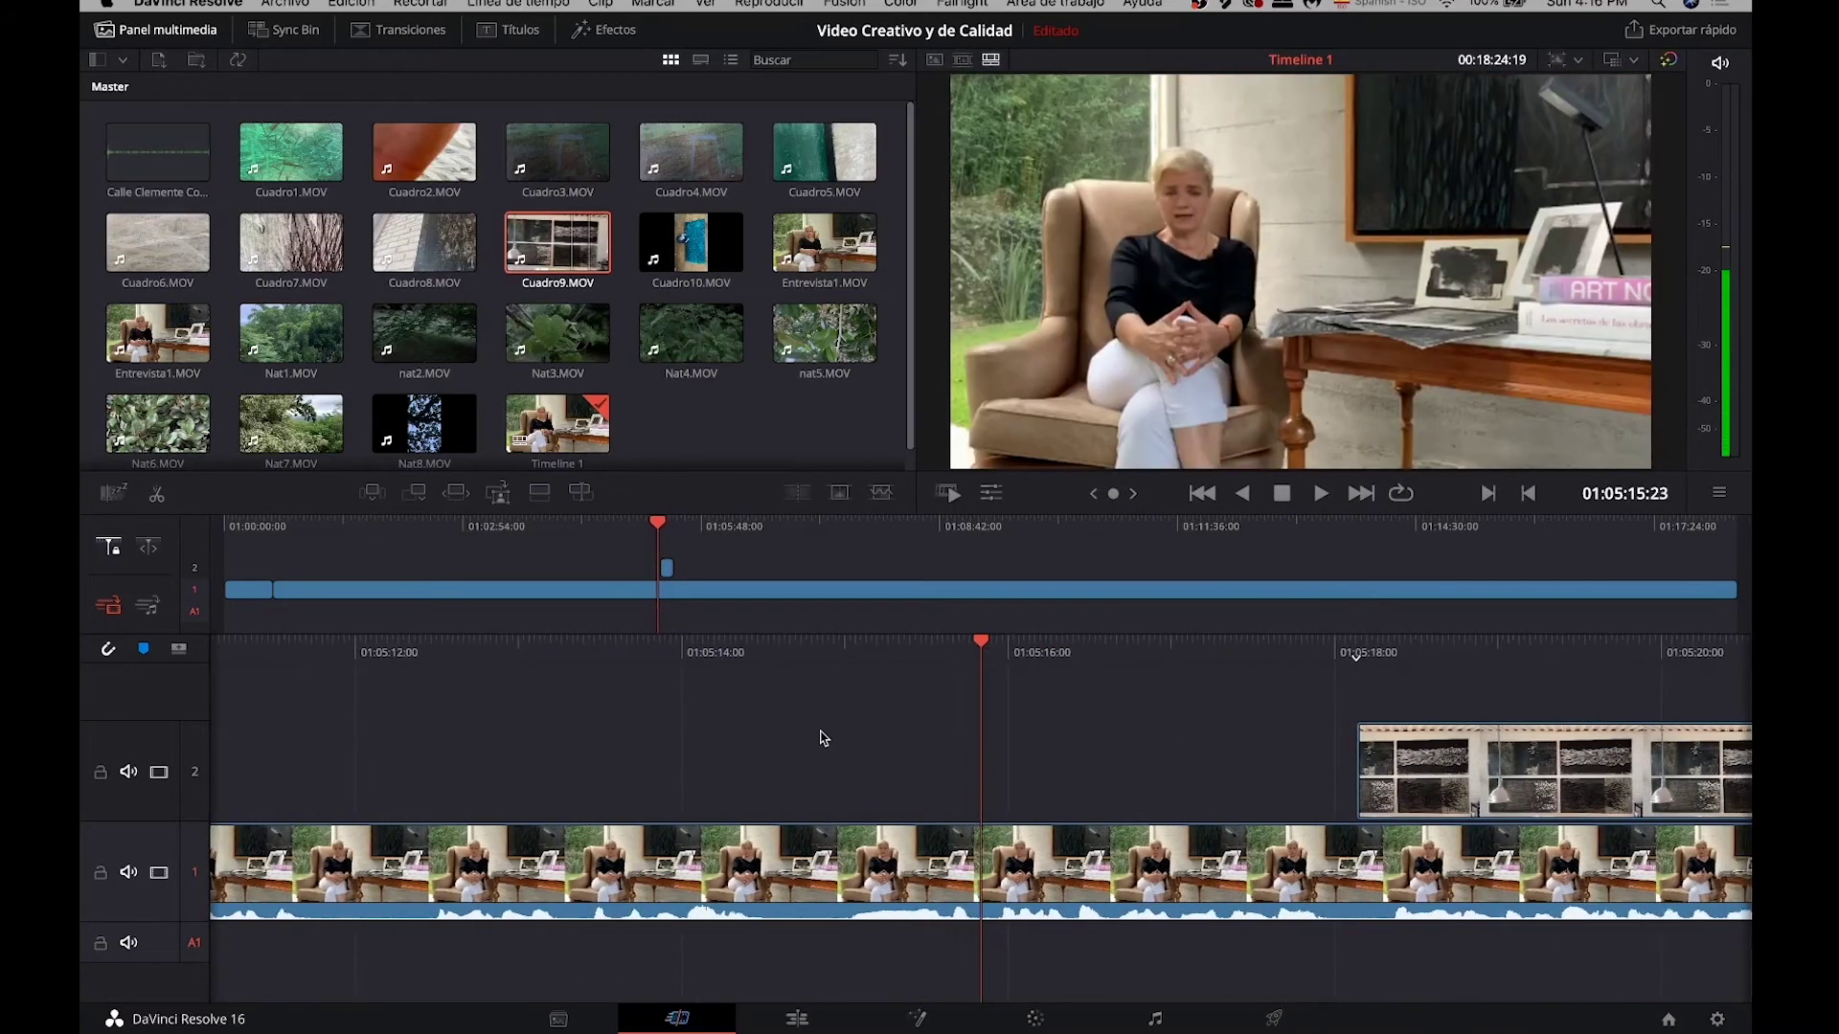
key("k")
key("l")
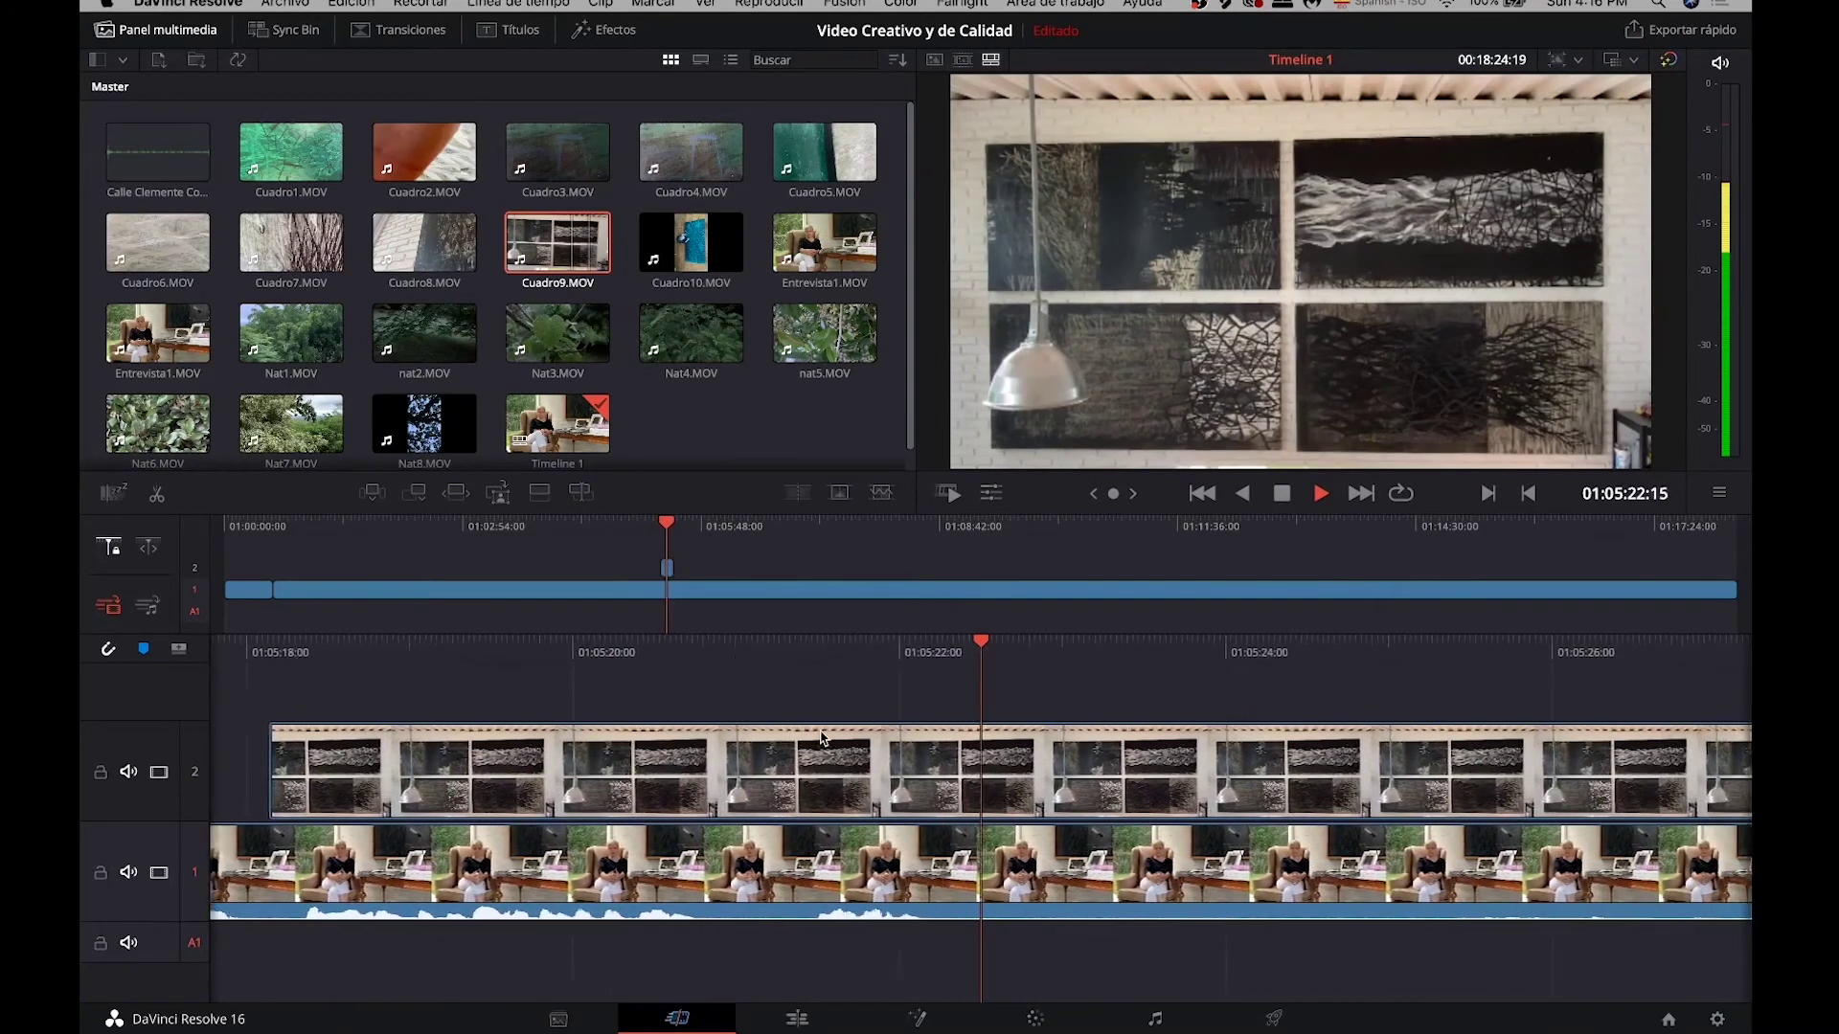
key("space")
key("super+b")
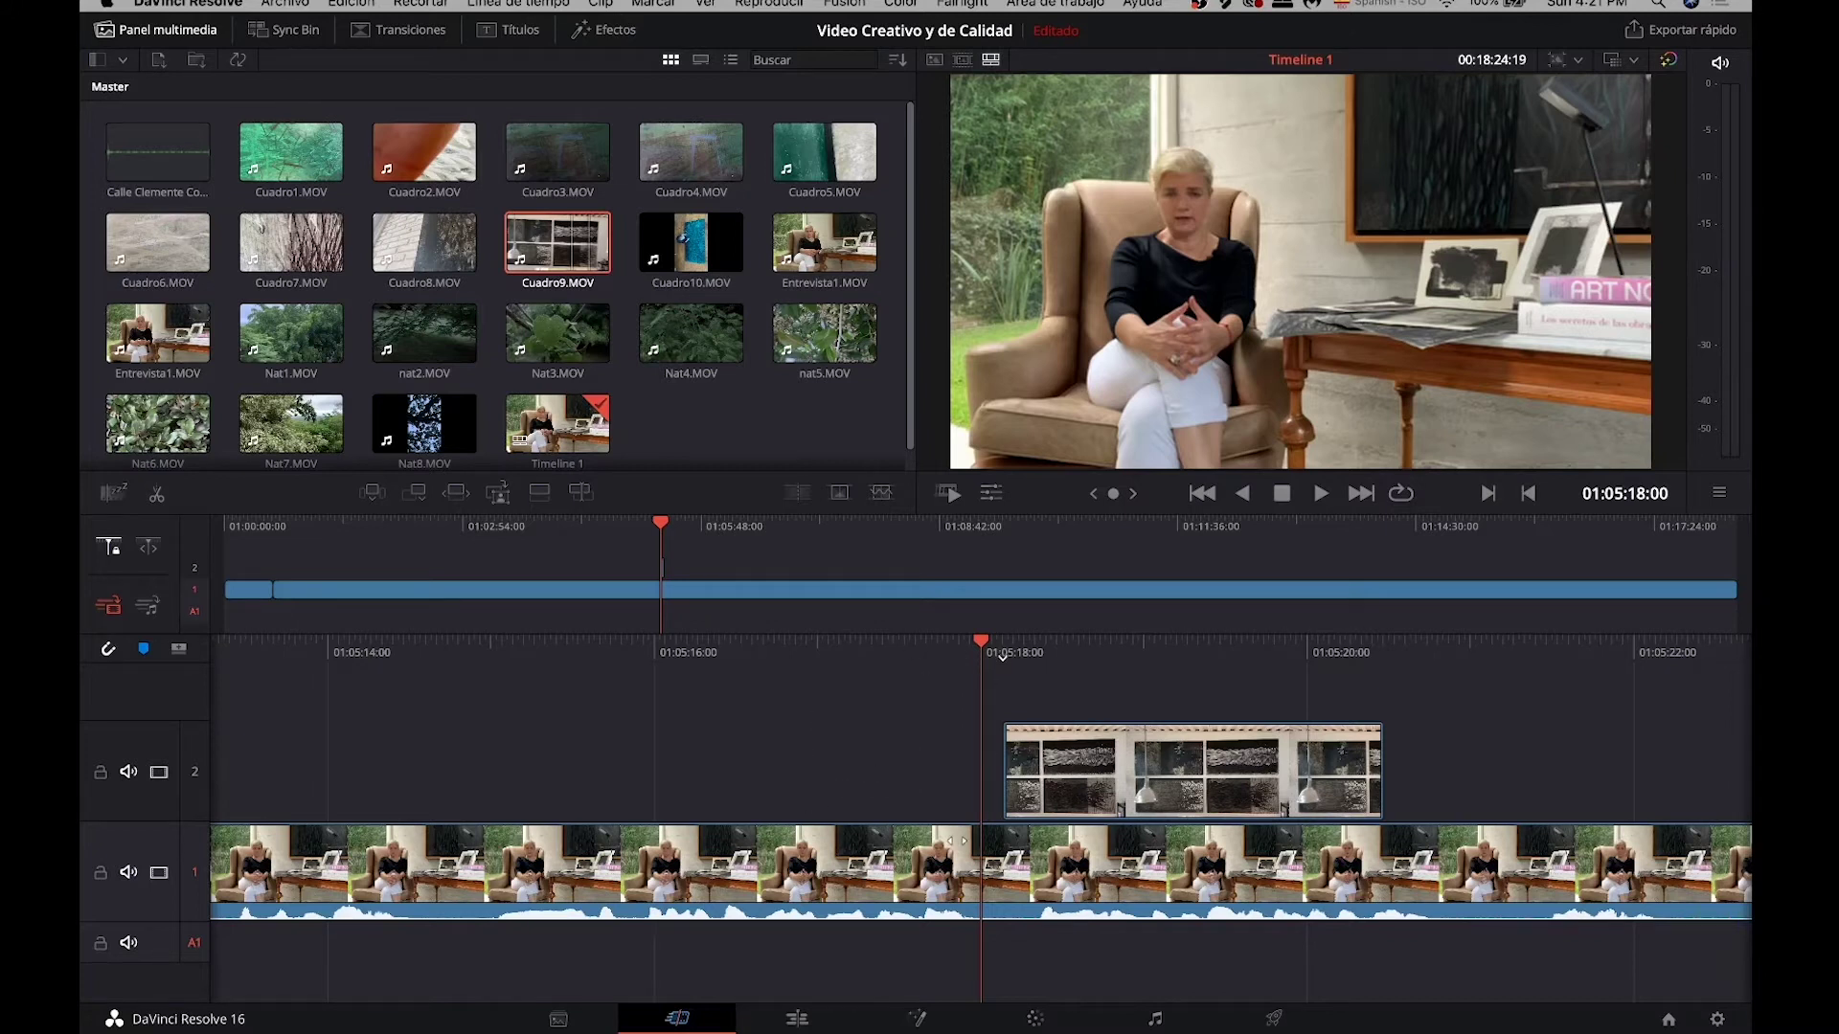
Step: Place Cuadro7.MOV directly after Cuadro9.MOV on track 2, split it at 01:05:21:12 and delete the remainder
double_click(297, 254)
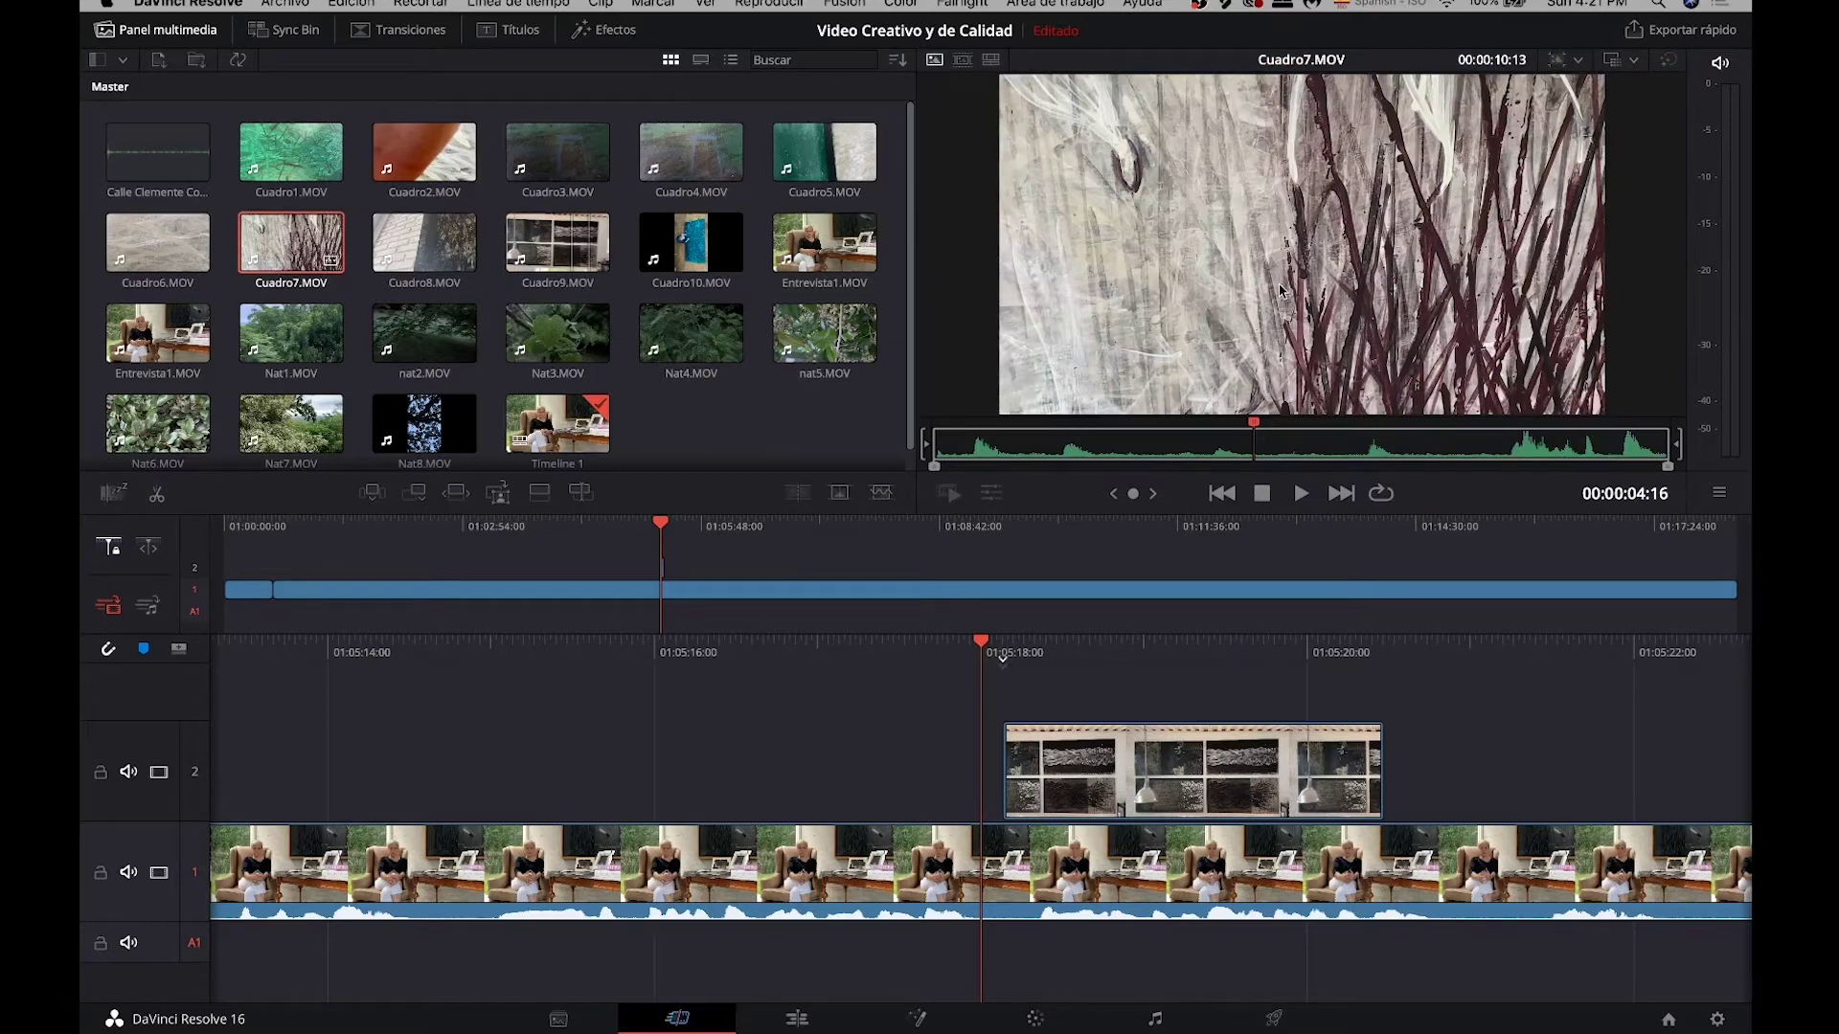
left_click_drag(1281, 290, 1381, 774)
key("space")
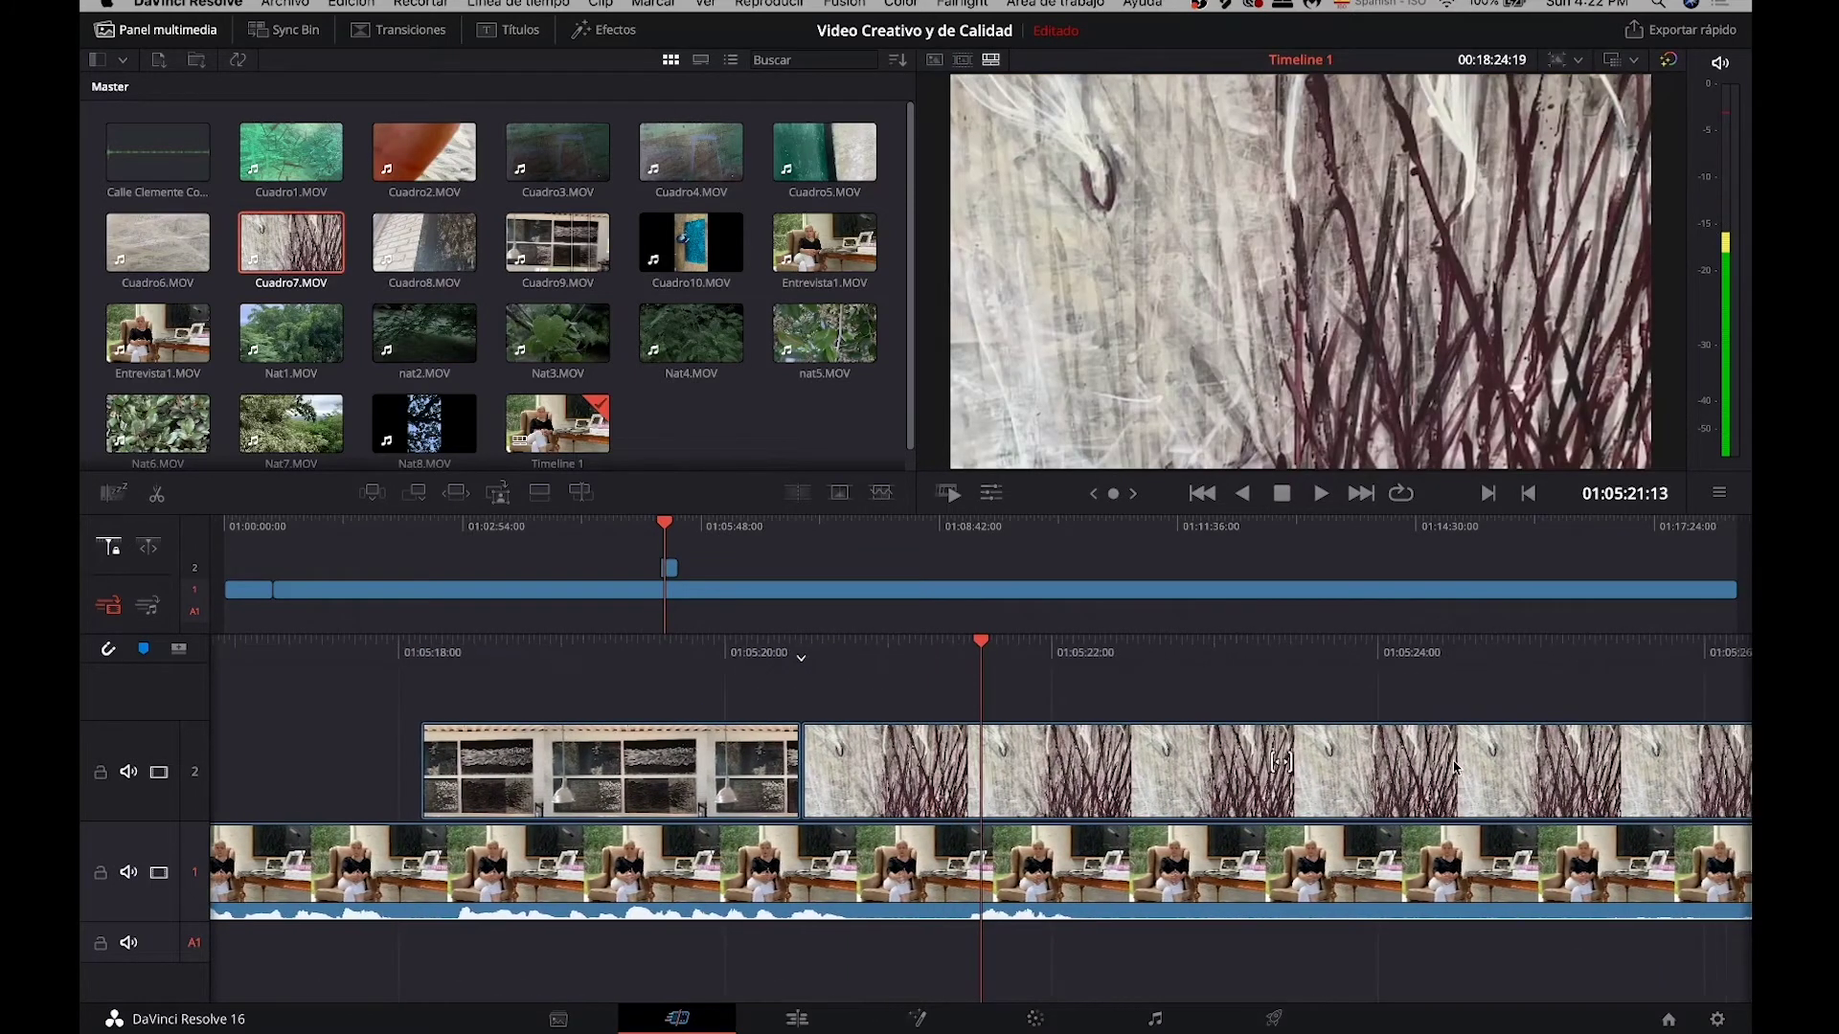
right_click(1064, 783)
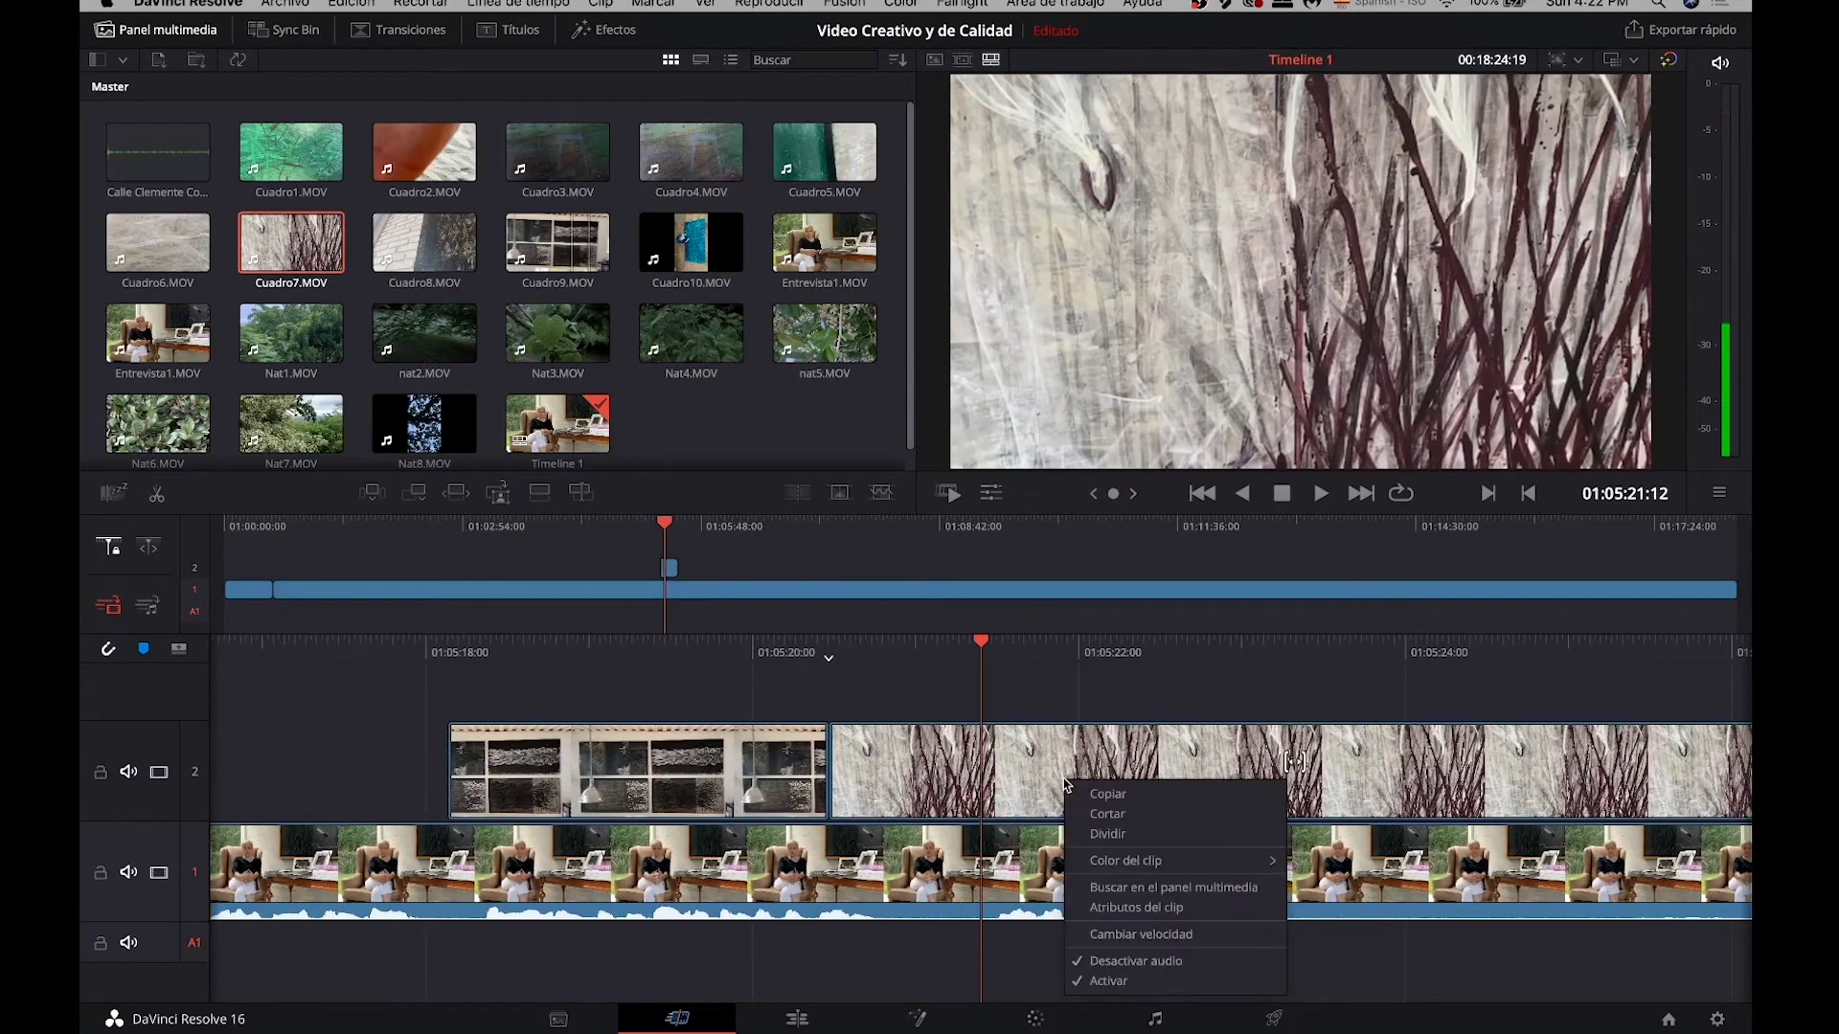
left_click(1174, 833)
left_click(1168, 790)
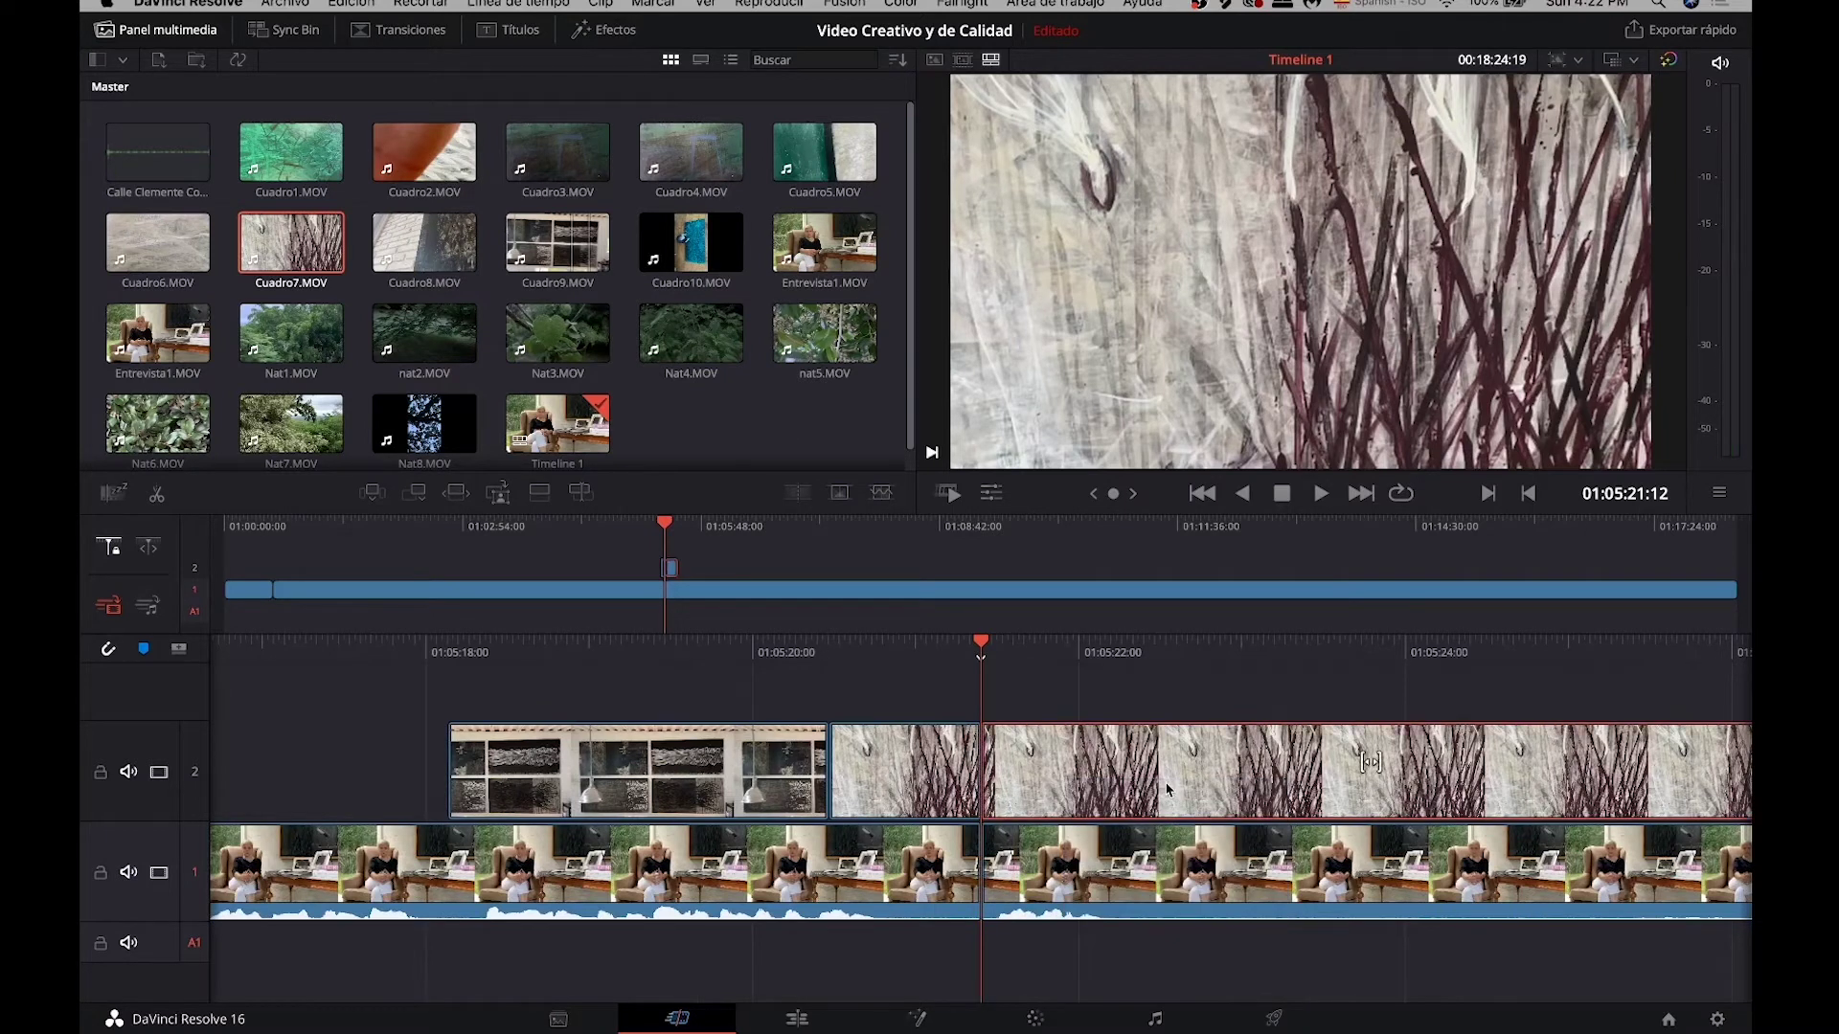
key("Delete")
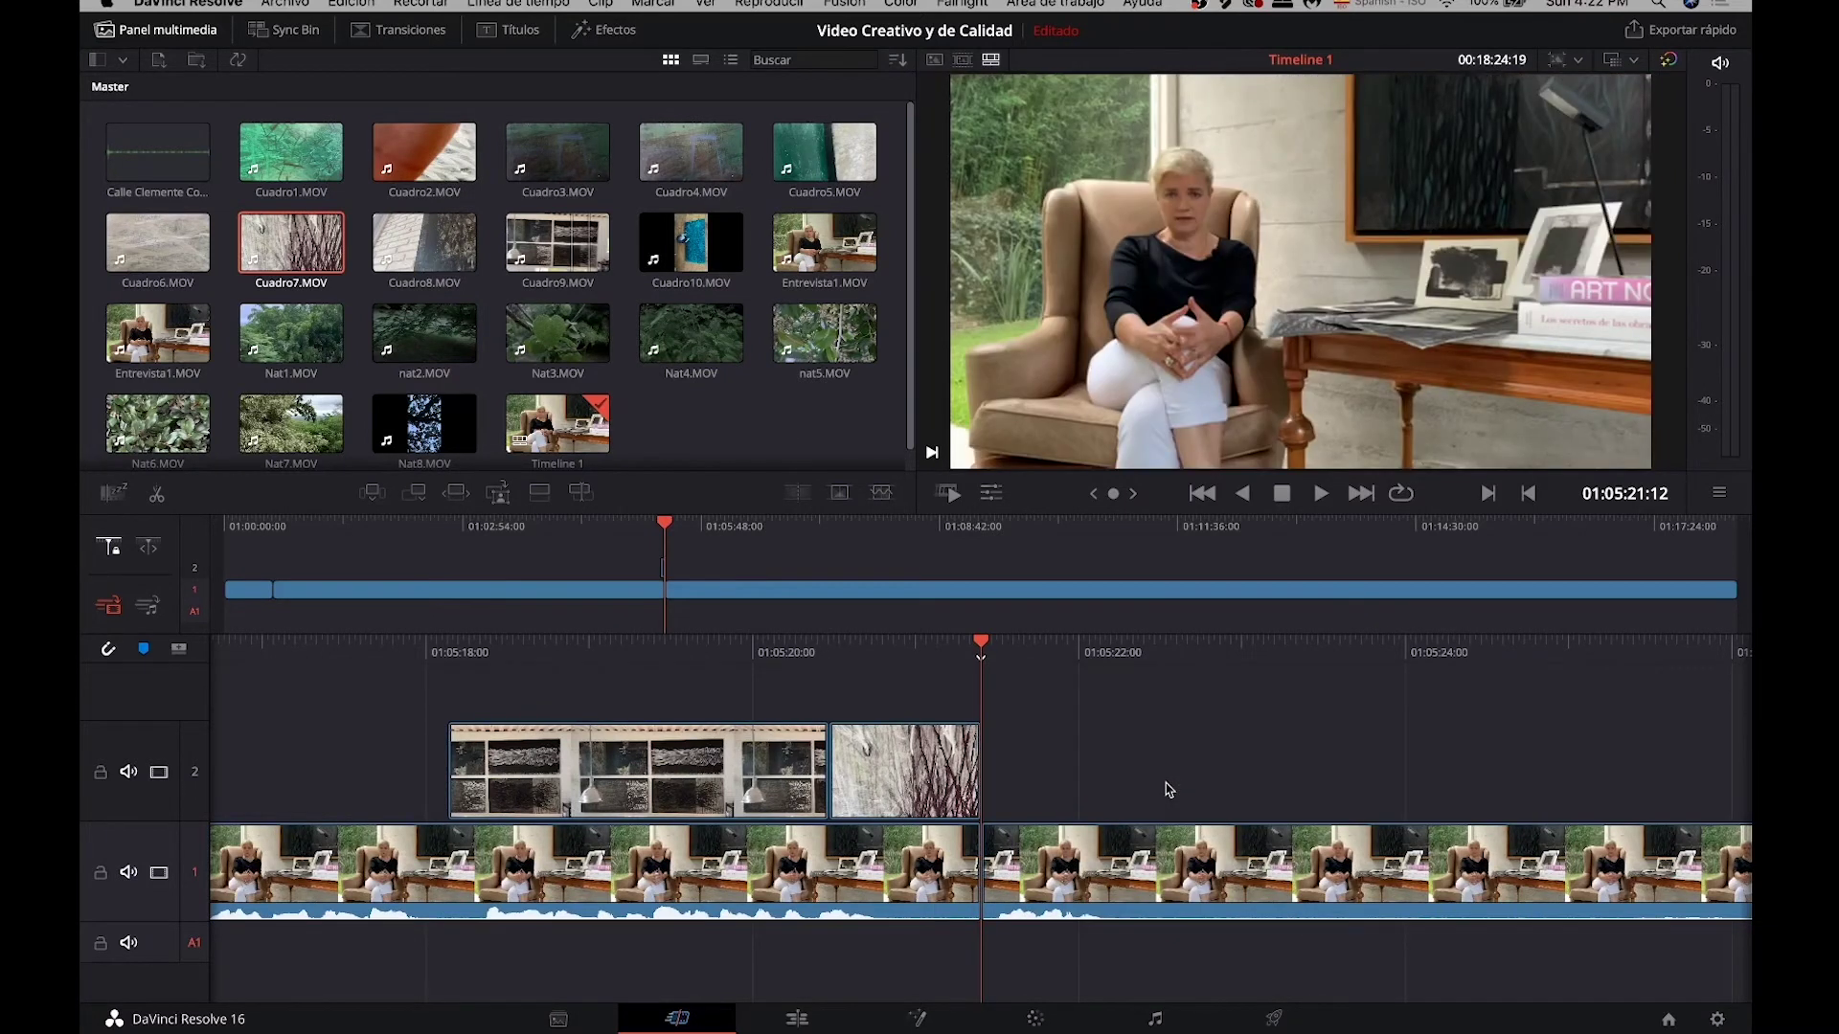
Step: Rewind to before the overlays and play the interview through both painting clips to check the sequence
key("j")
key("j")
key("j")
key("l")
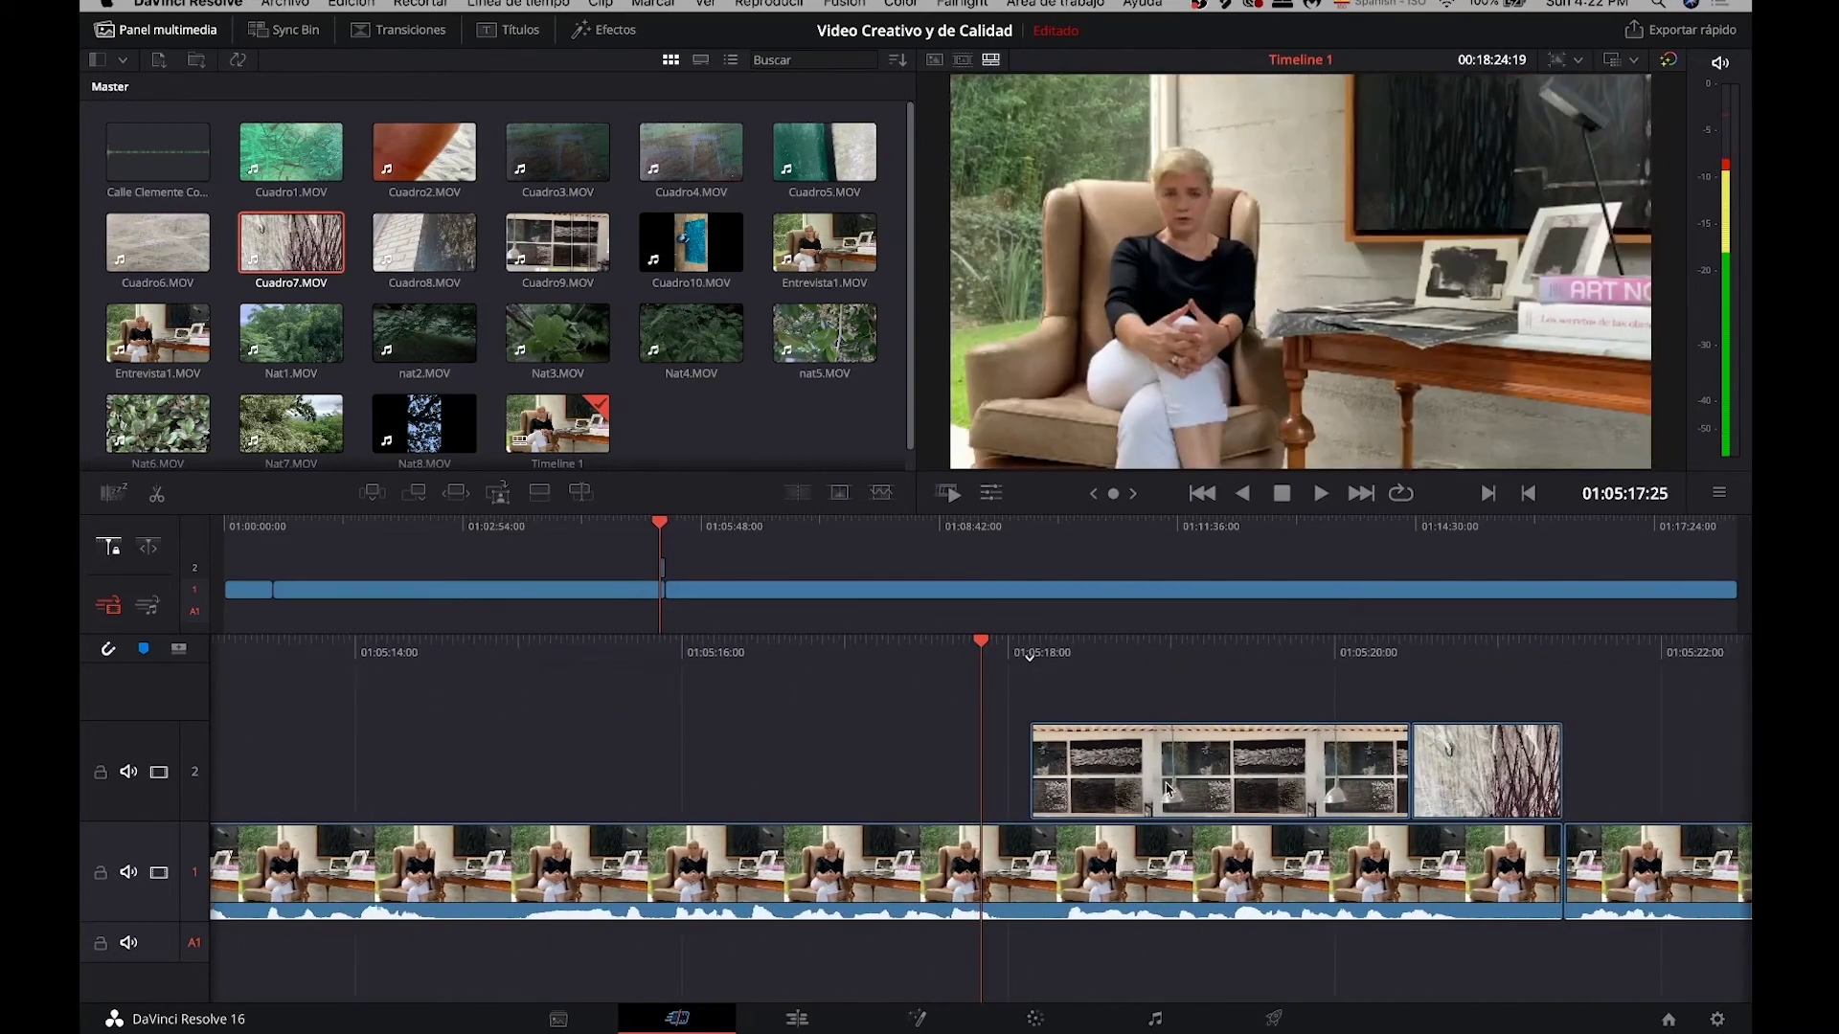
key("k")
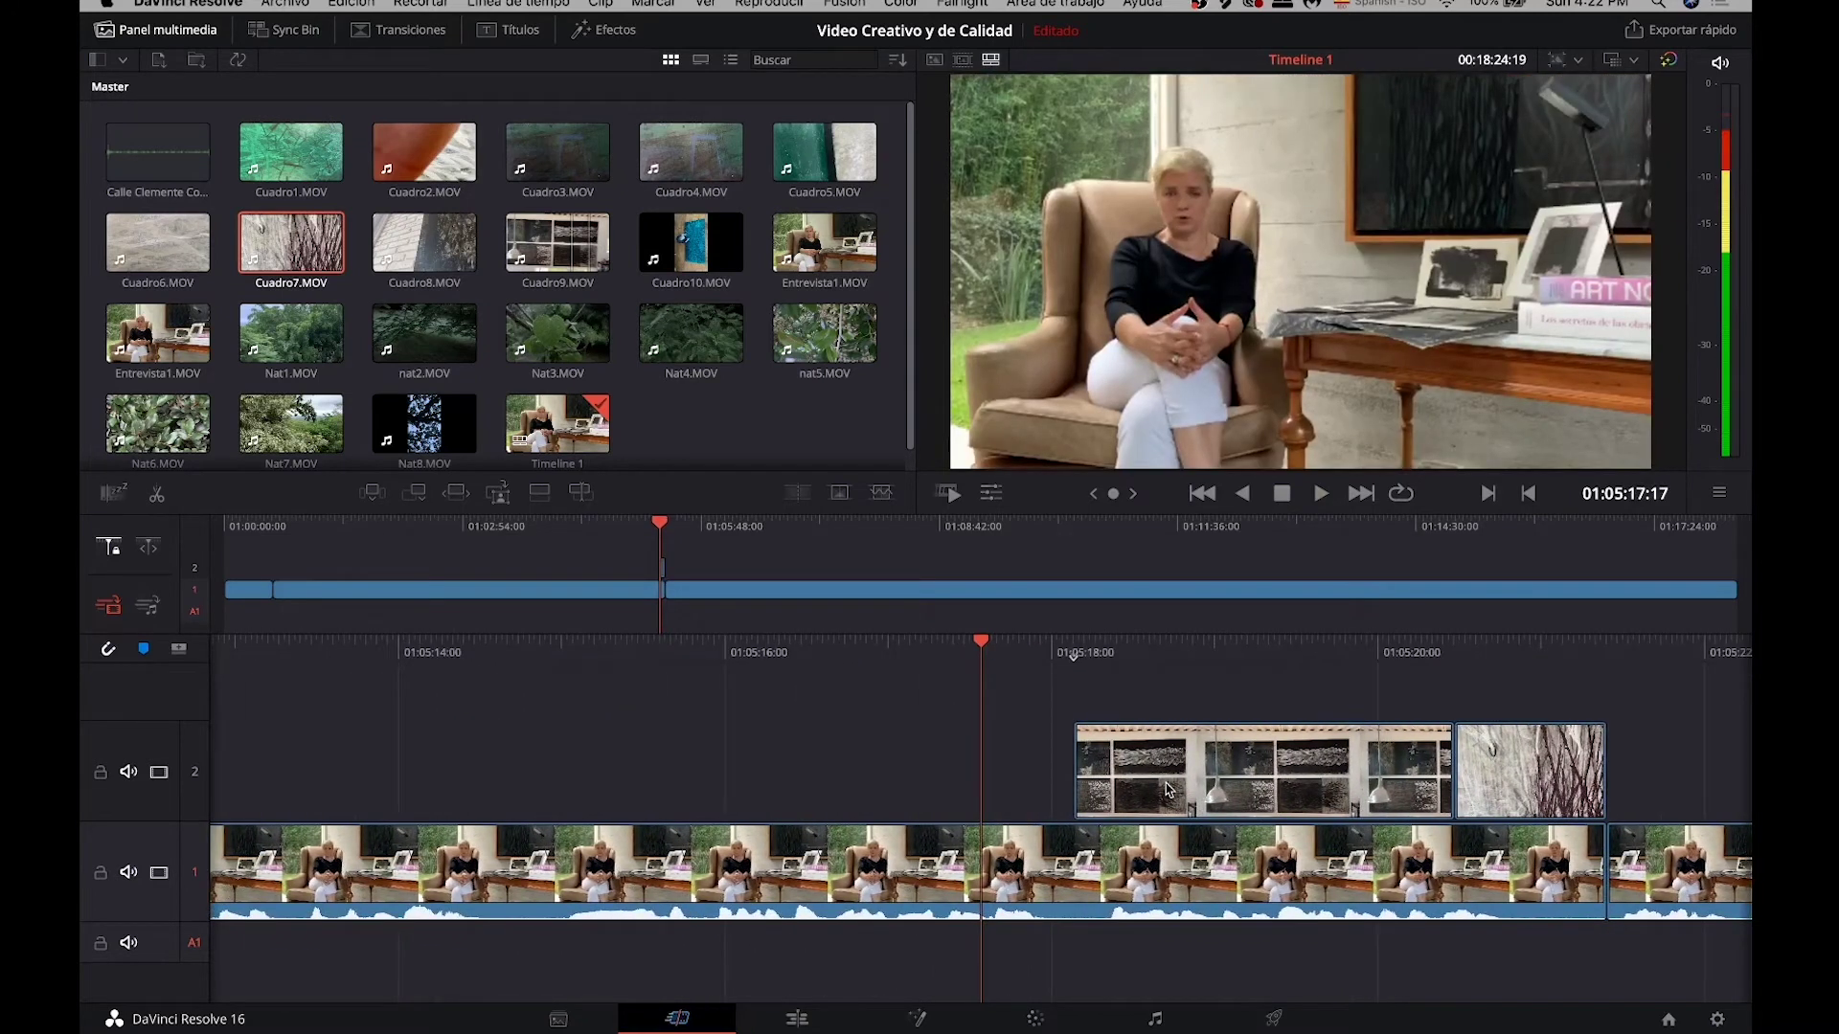
key("l")
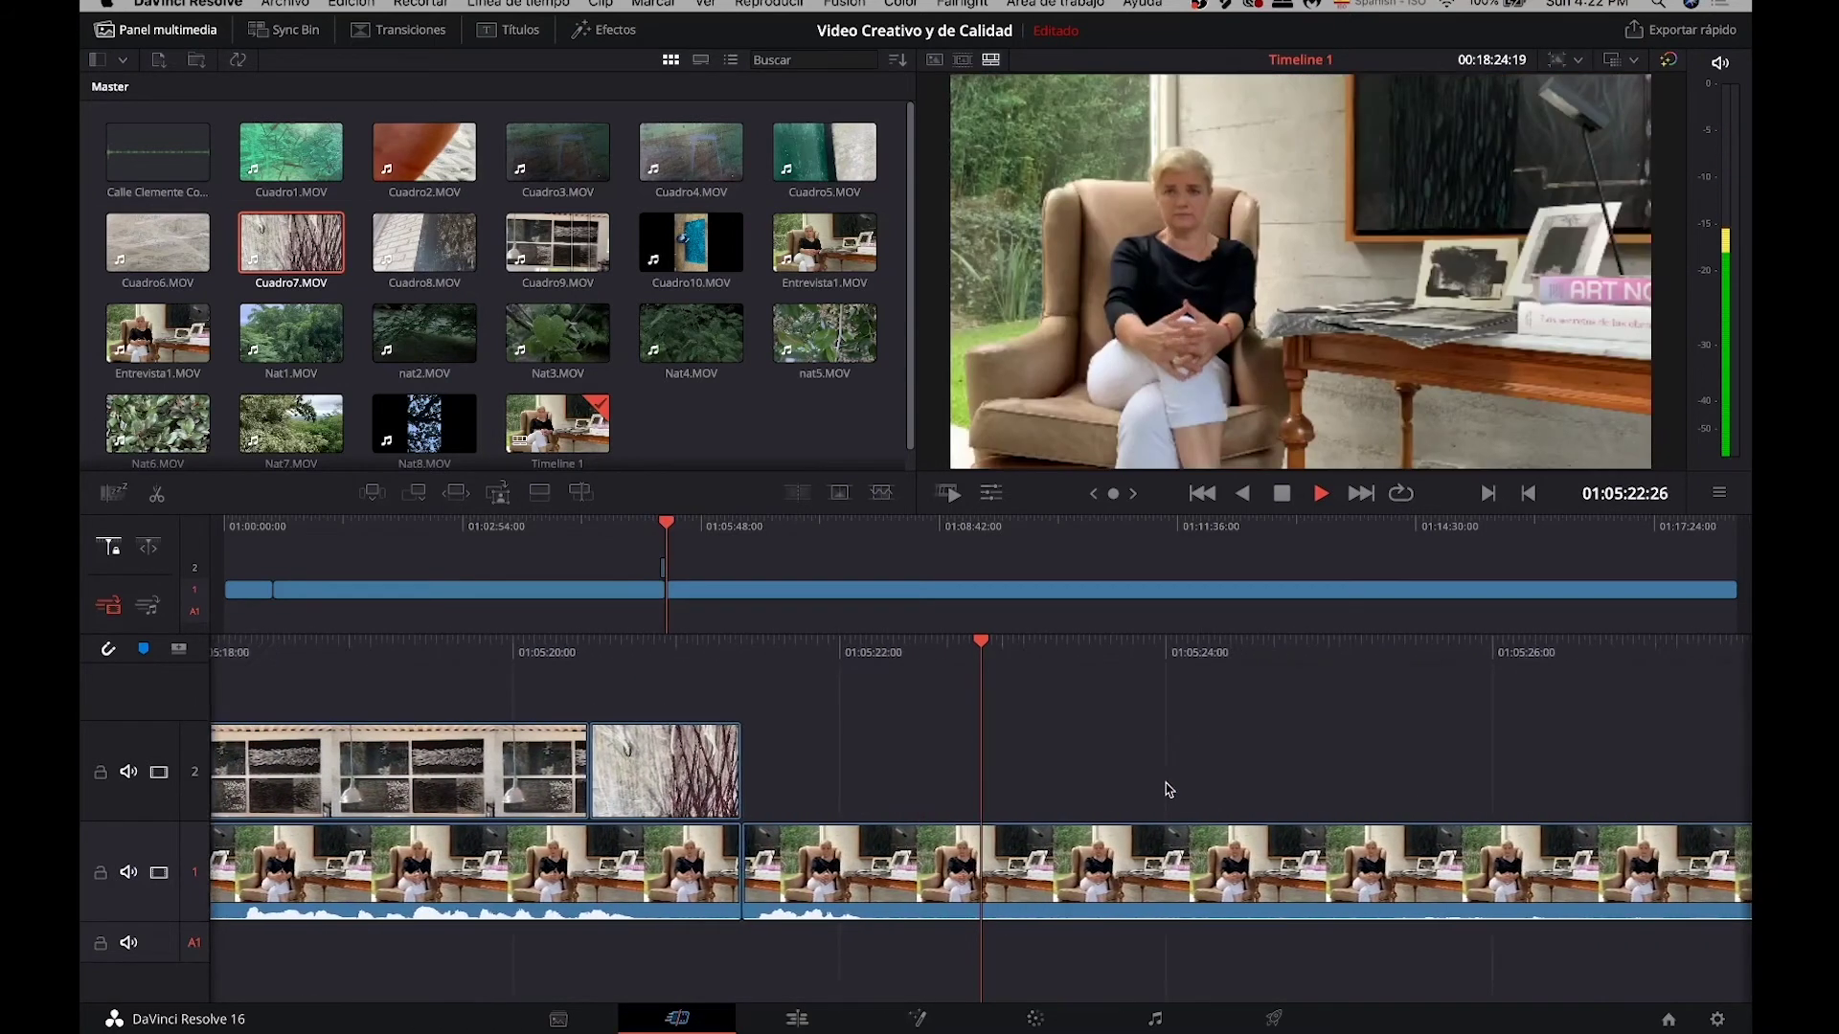
Step: Stop the timeline playback, then open nat2.MOV in the source viewer and play through it to find a usable passage
key("k")
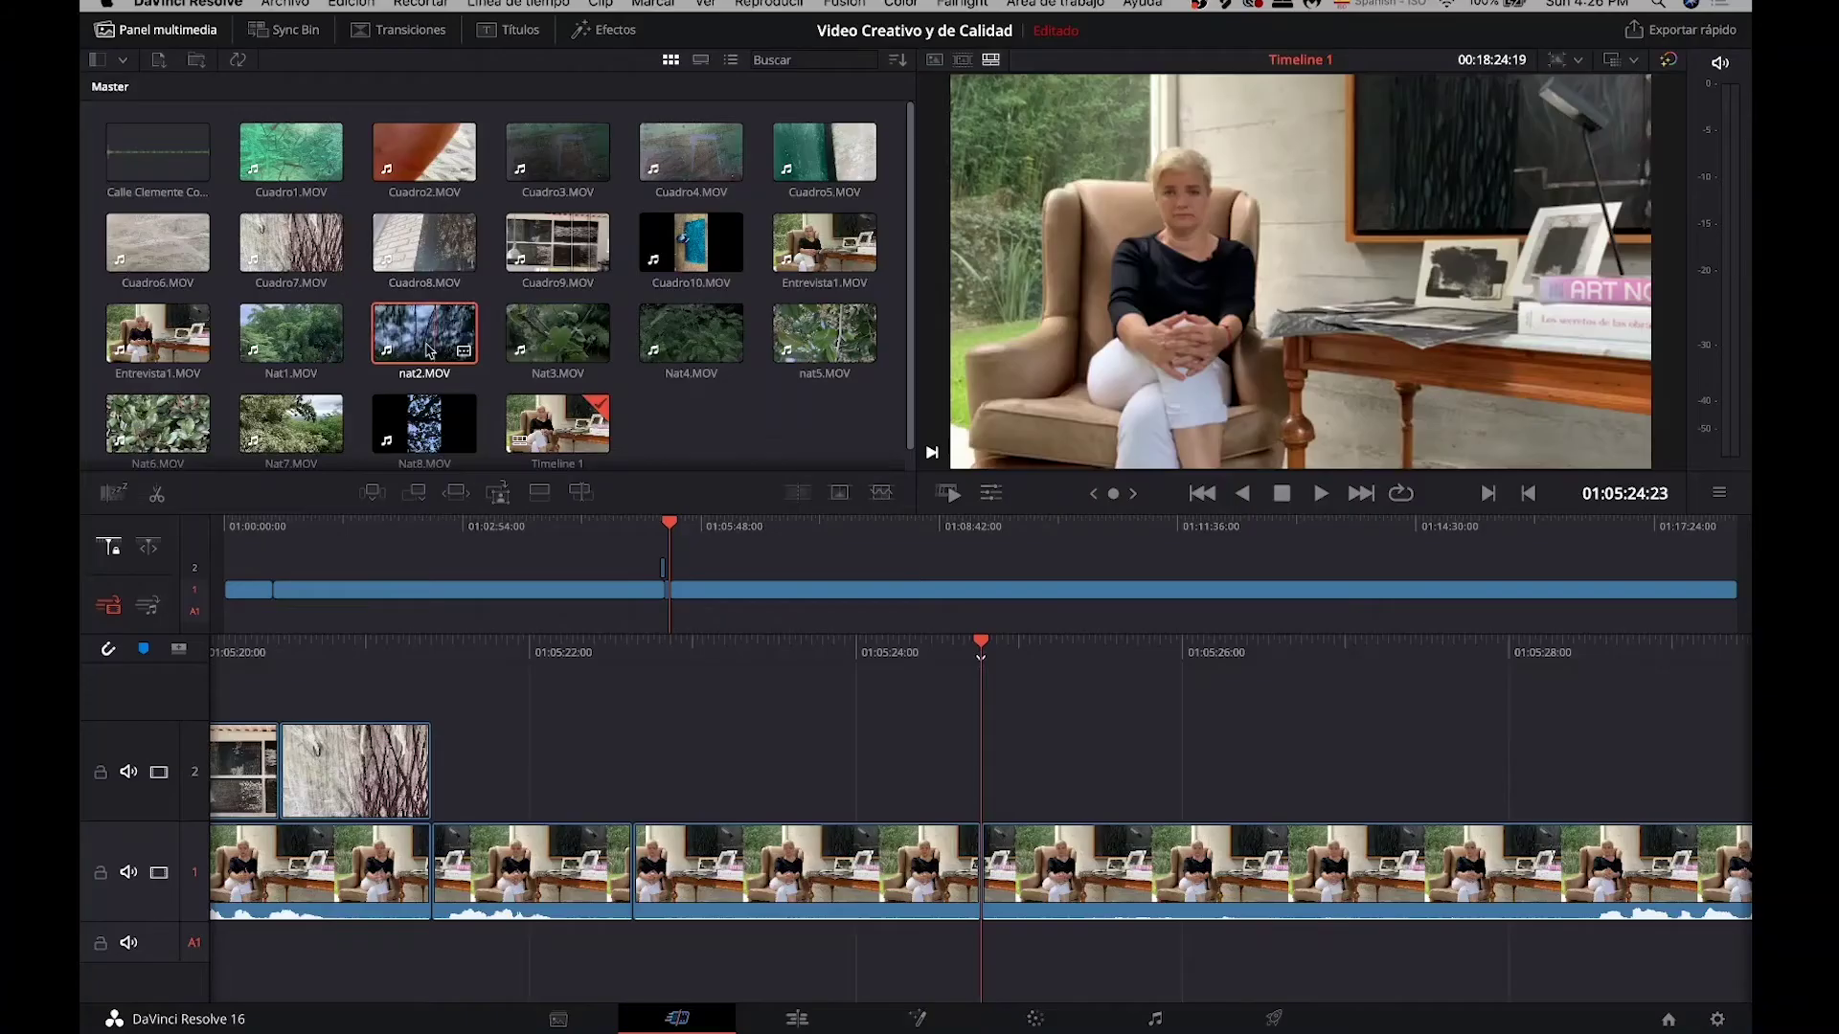
left_click(428, 350)
left_click_drag(1180, 428, 1076, 420)
key("space")
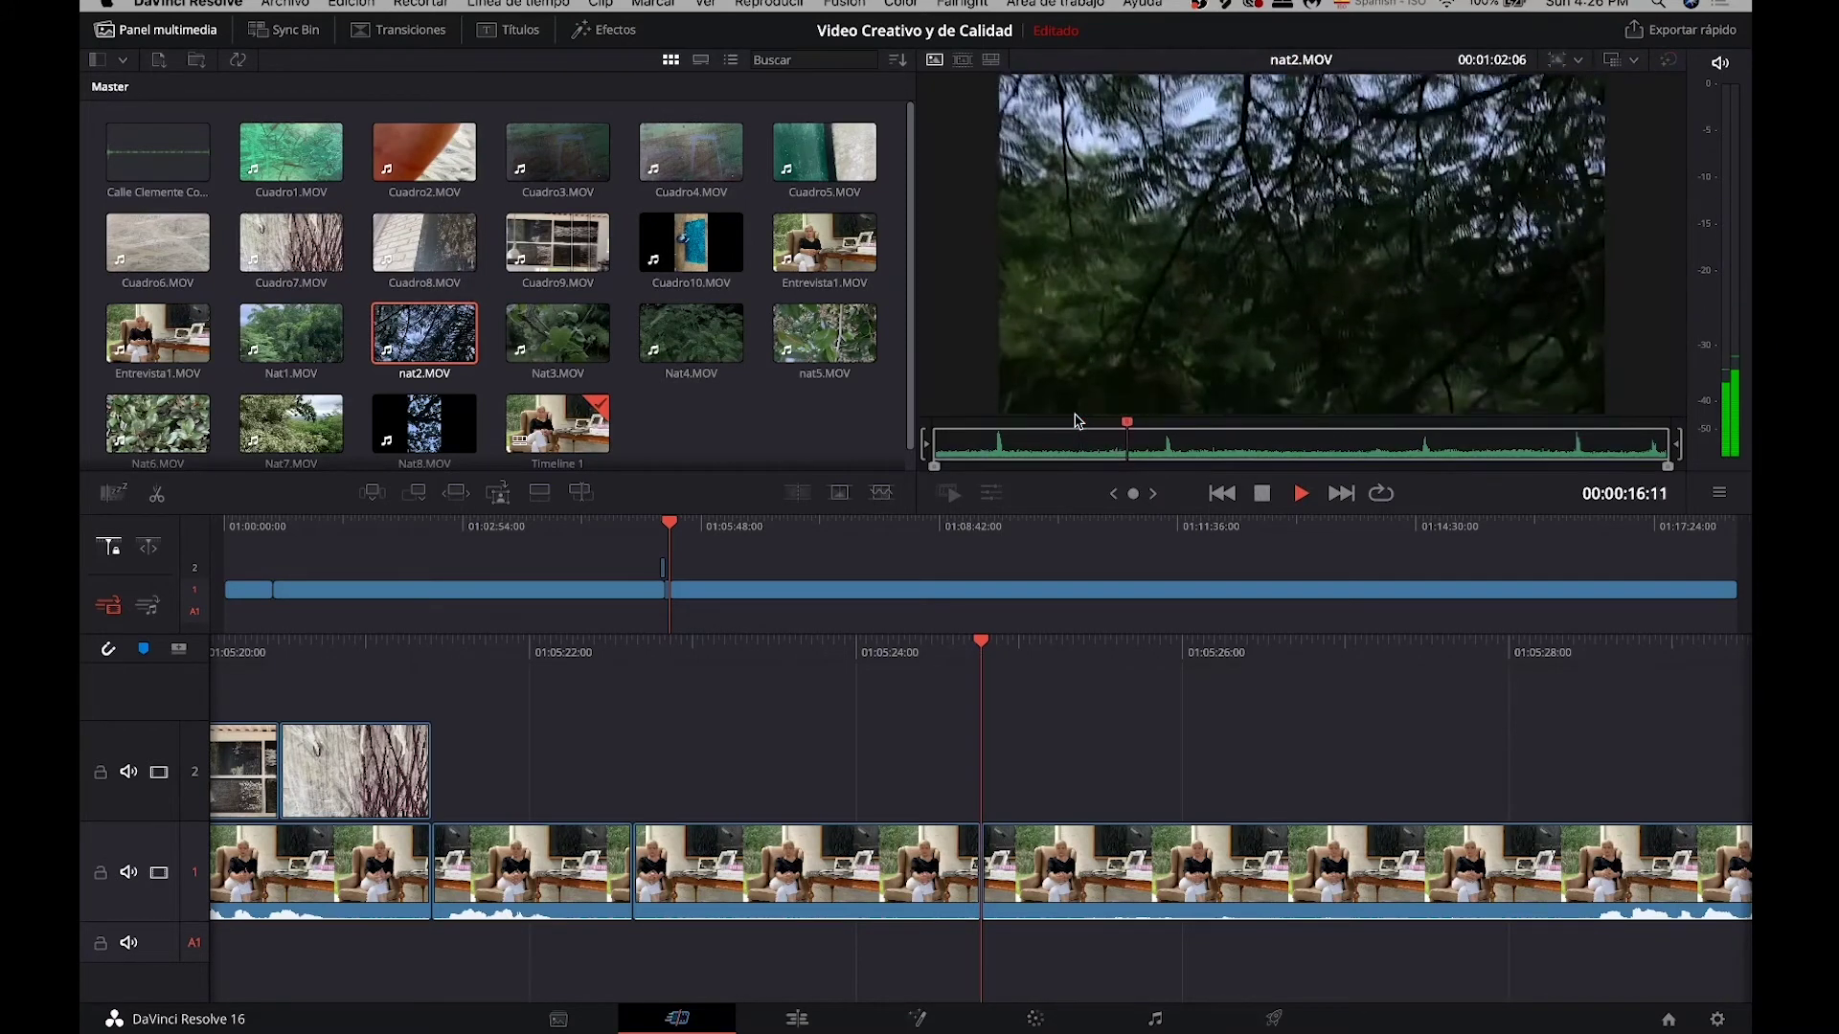
Step: Mark the in point of nat2.MOV at 00:00:25:22, preview from there, and insert the clip on track 1 at 01:05:24:23
left_click_drag(1116, 418, 1238, 435)
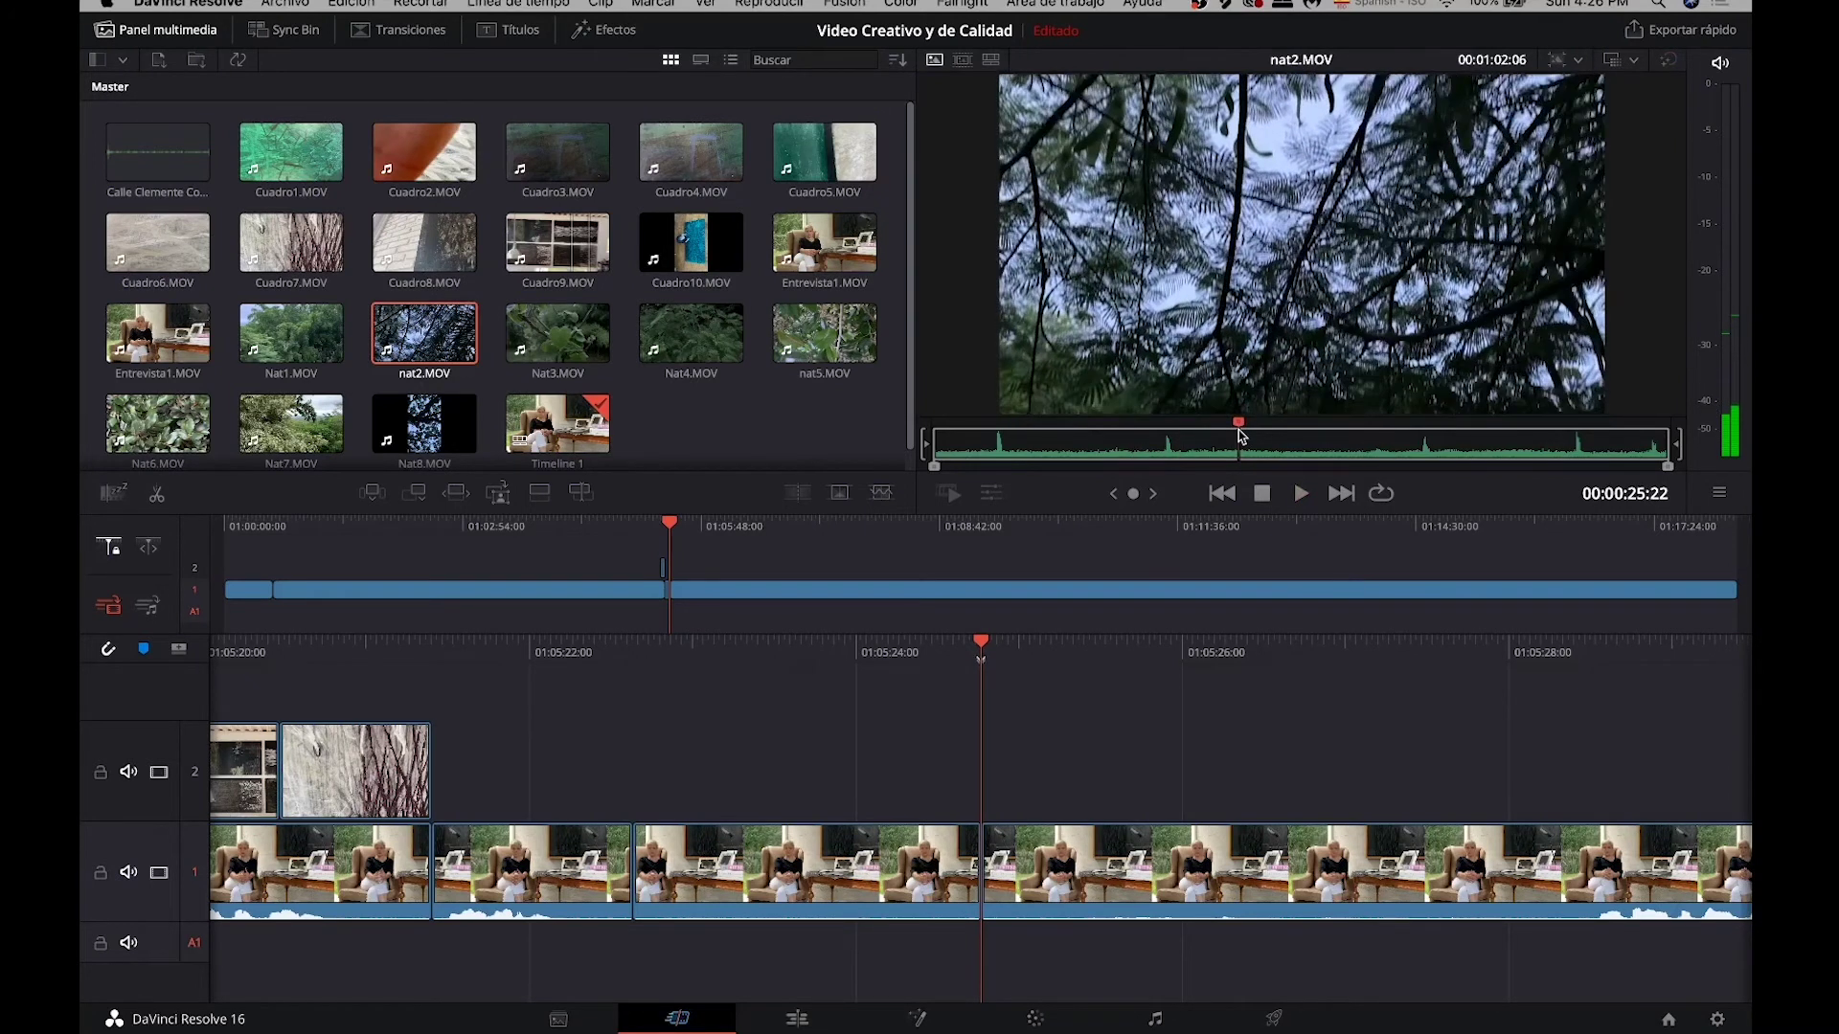
key("i")
key("space")
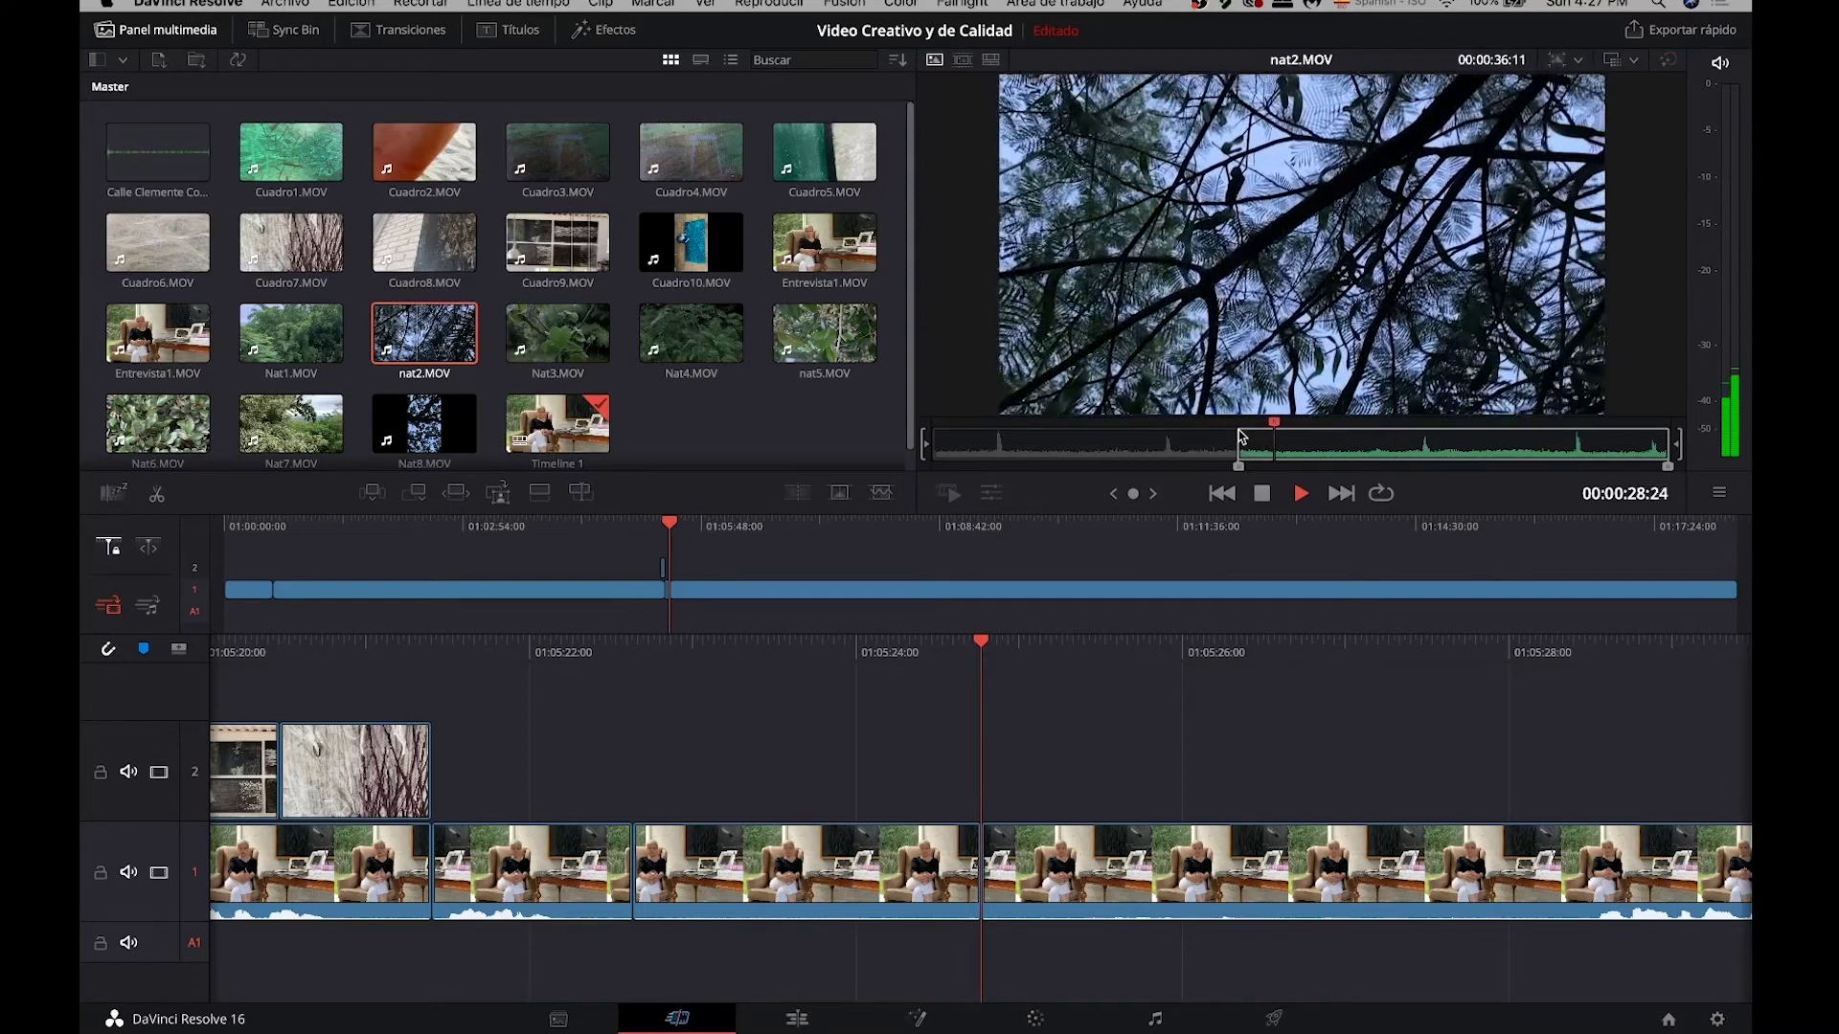
key("space")
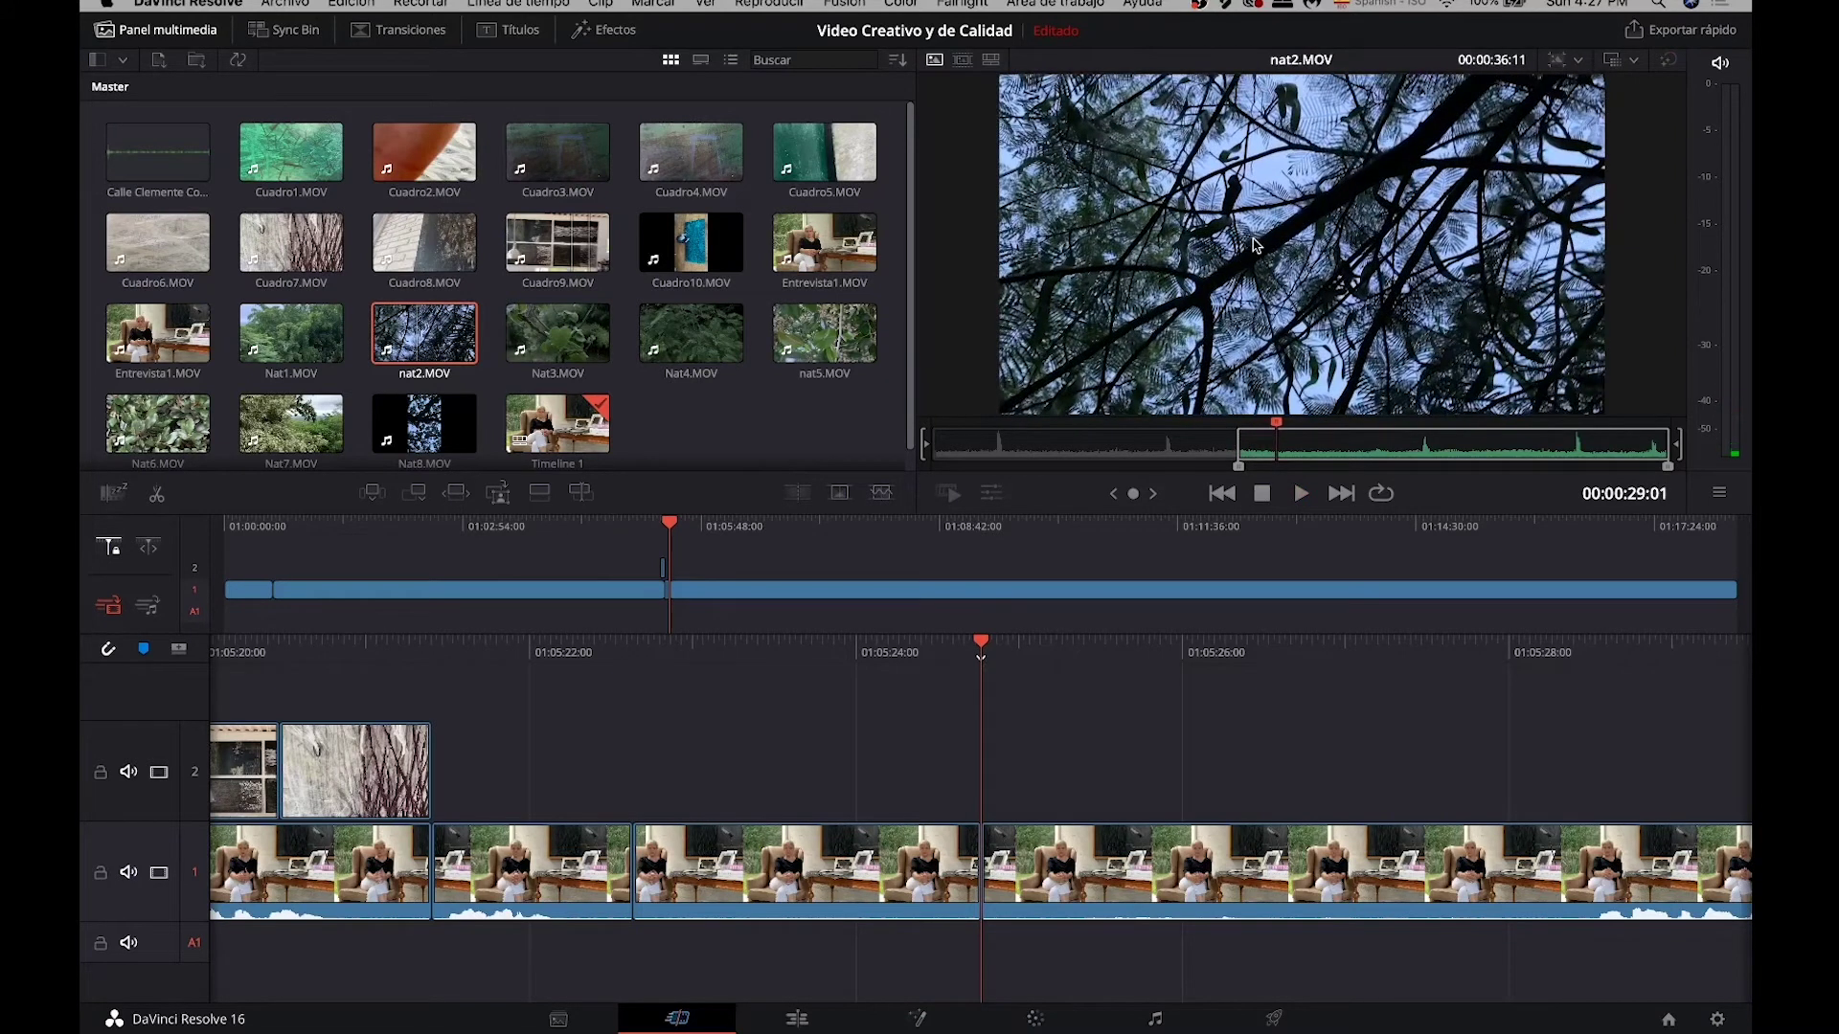
left_click_drag(1254, 244, 991, 845)
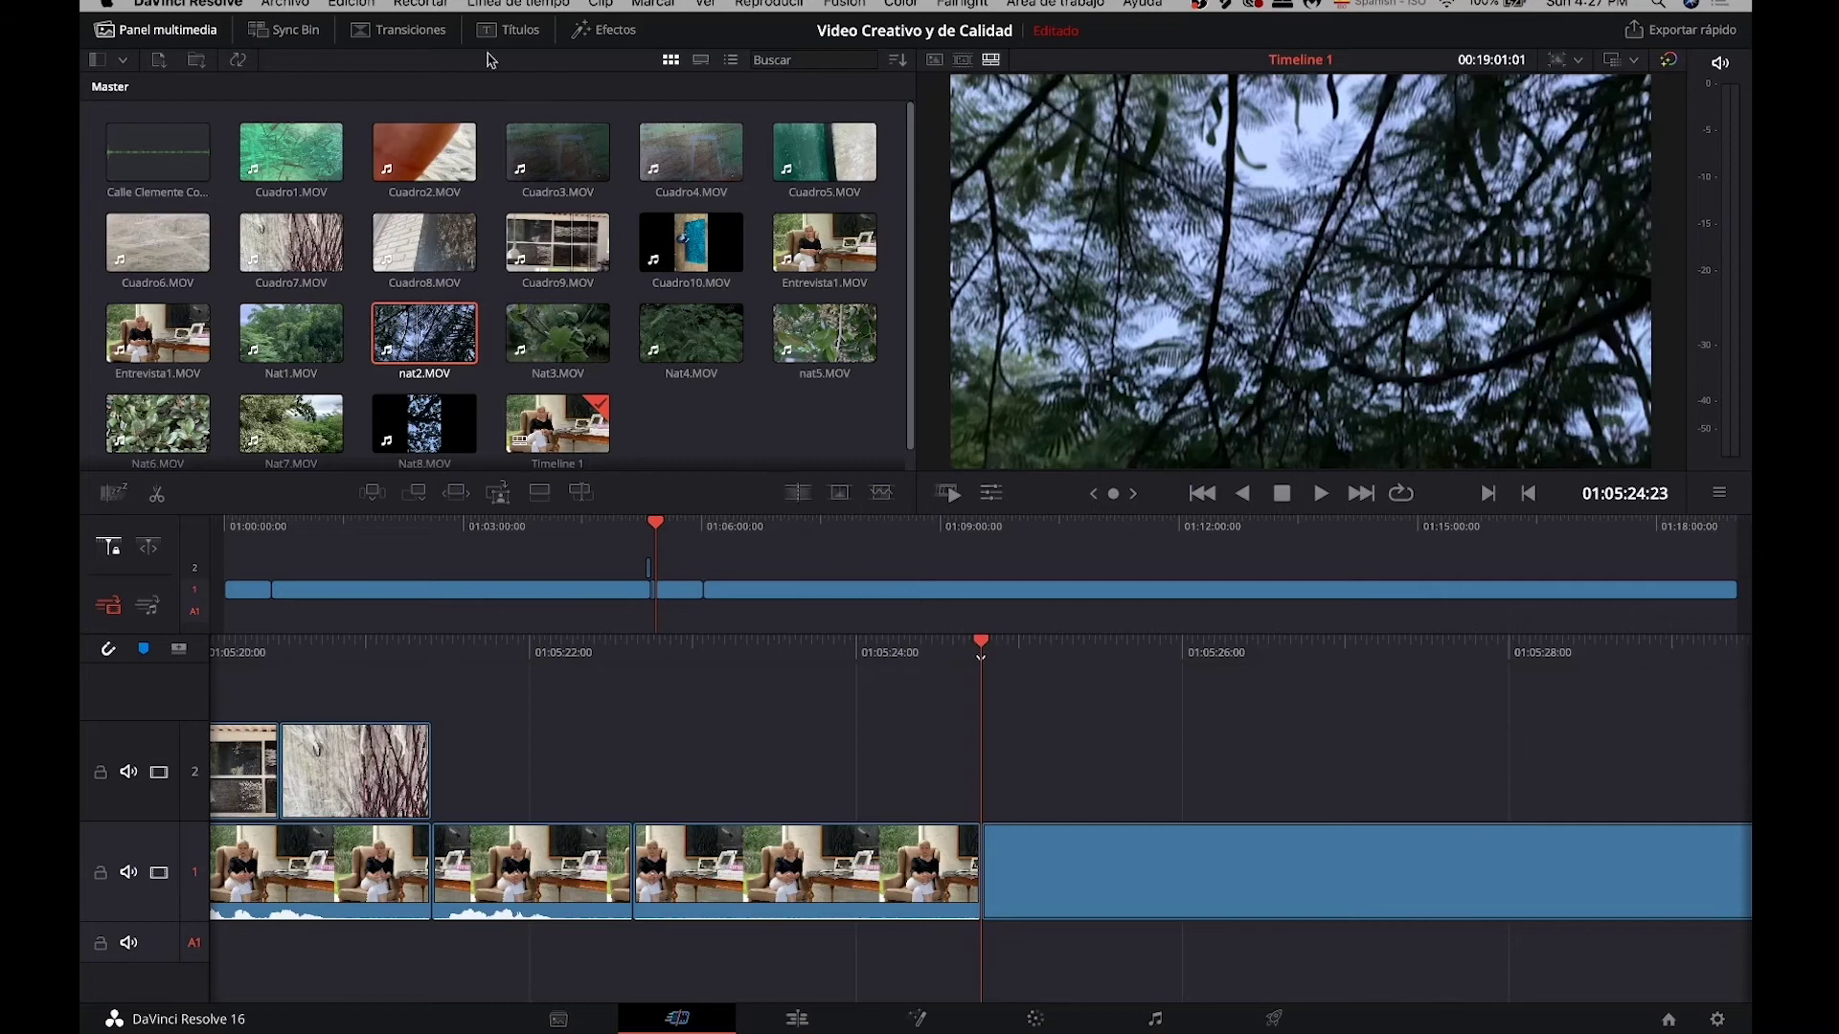
Step: Add the Fusion Cross Dissolve transition at the cut between the interview and nat2.MOV on track 1, and play it through
left_click(368, 38)
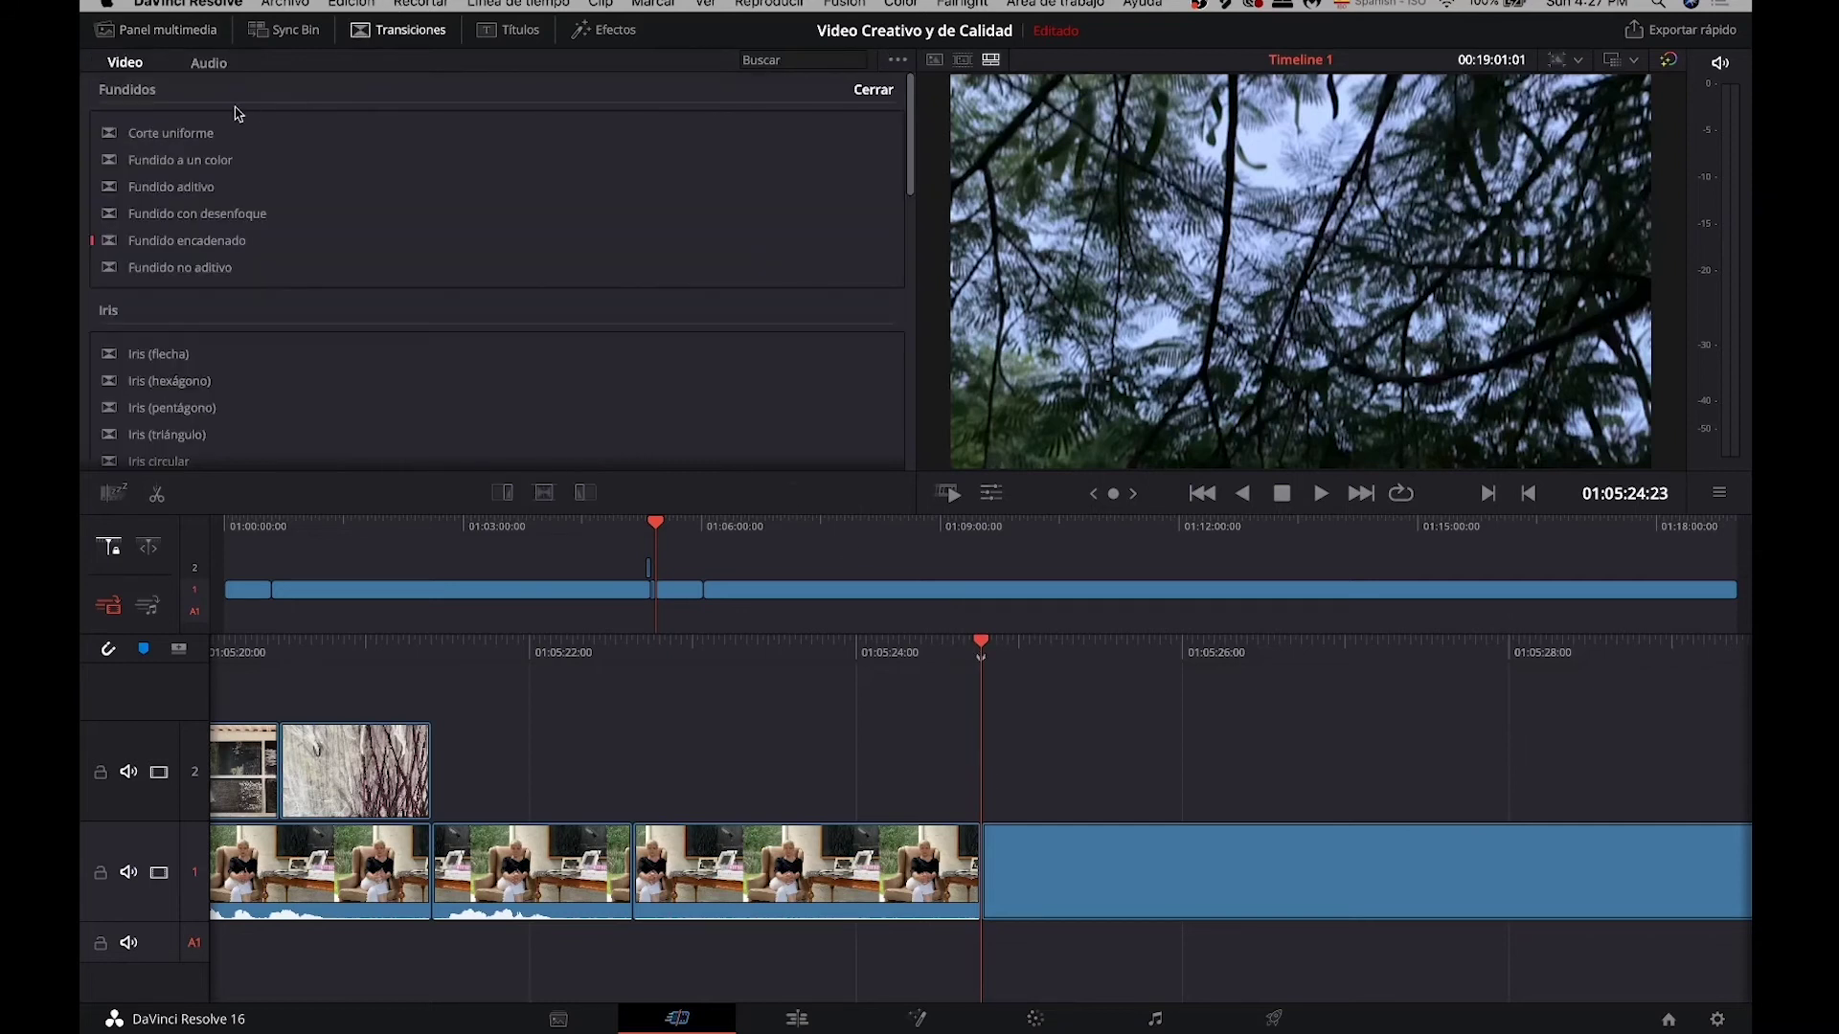
scroll(259, 450, "down", 10)
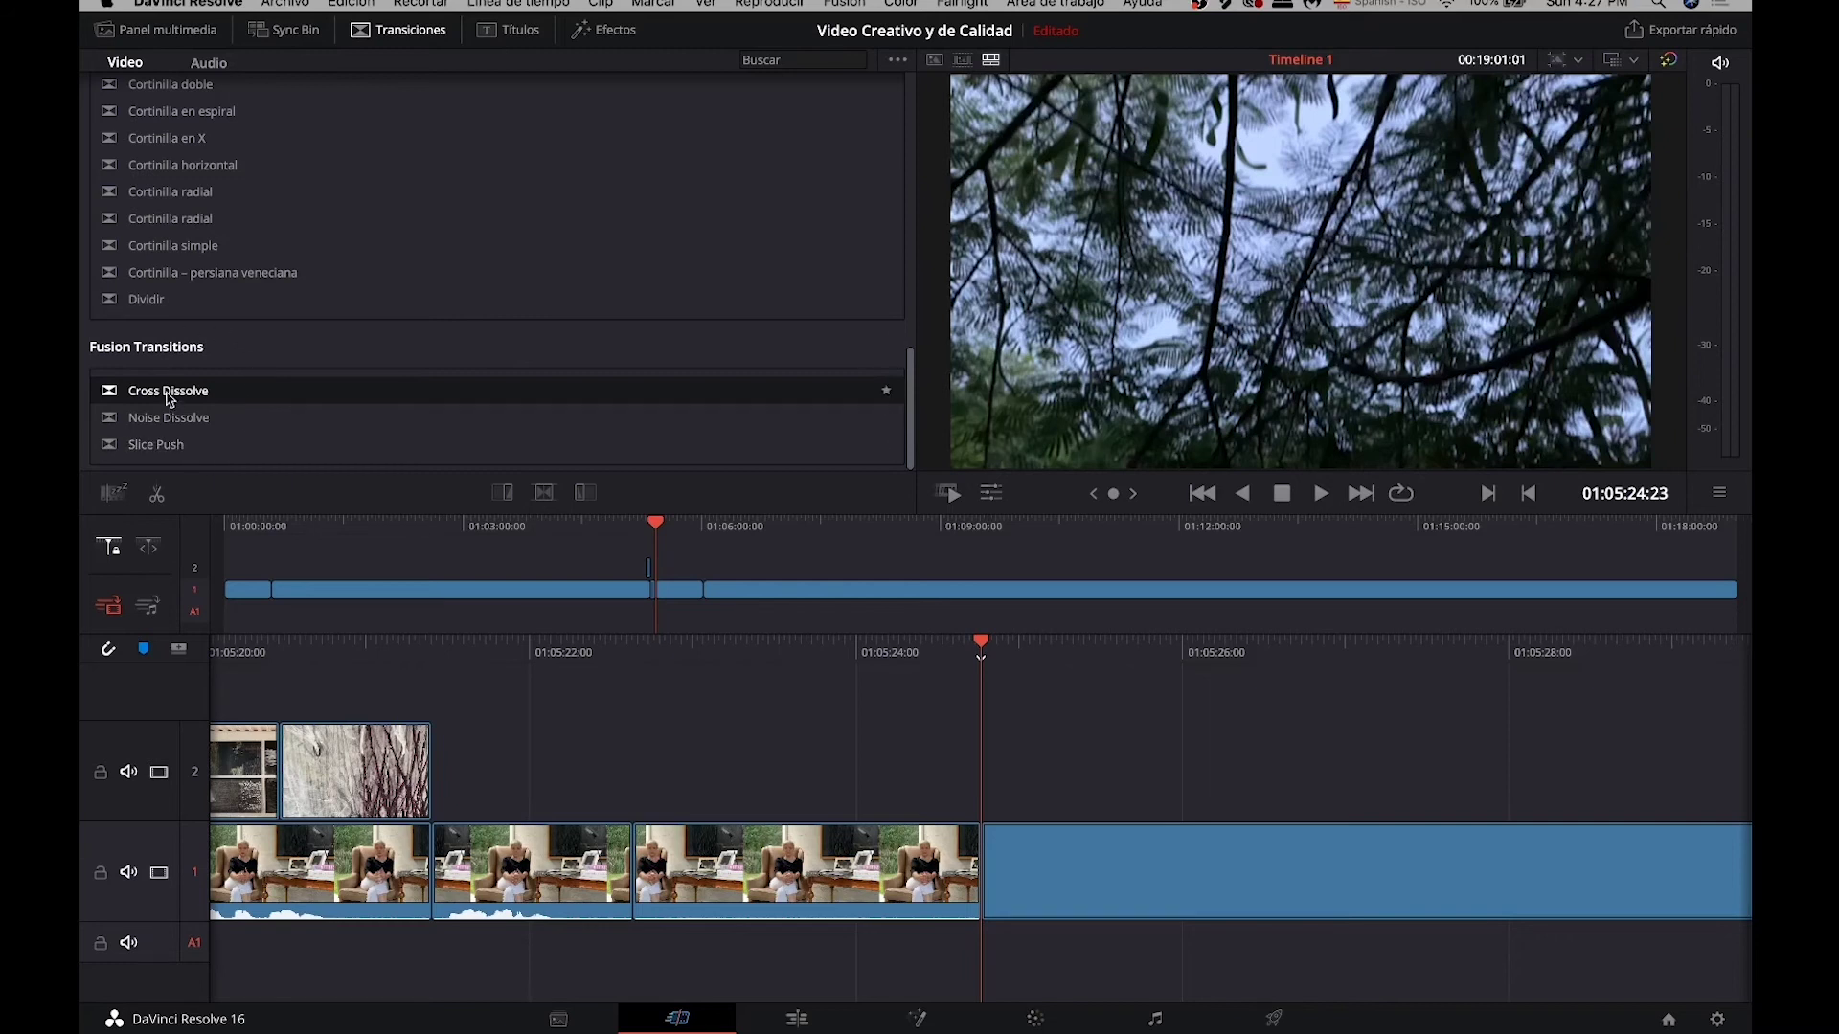
left_click_drag(183, 396, 969, 855)
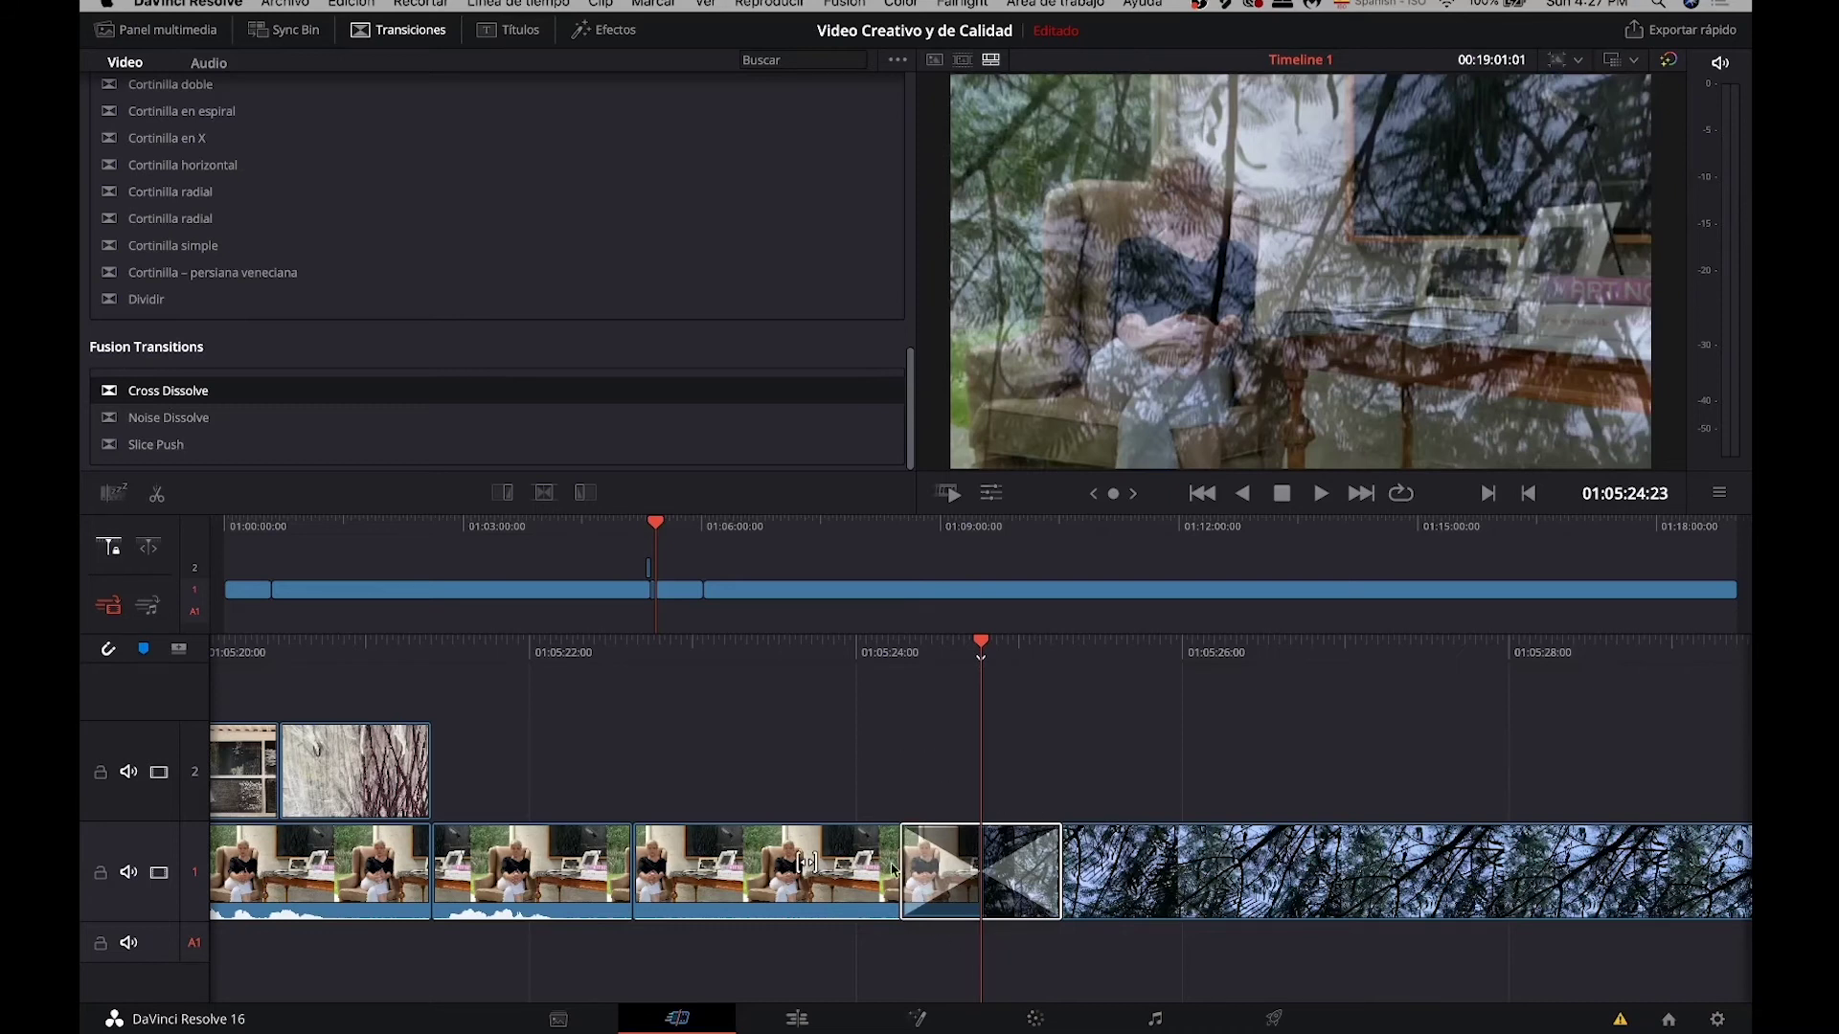
key("j")
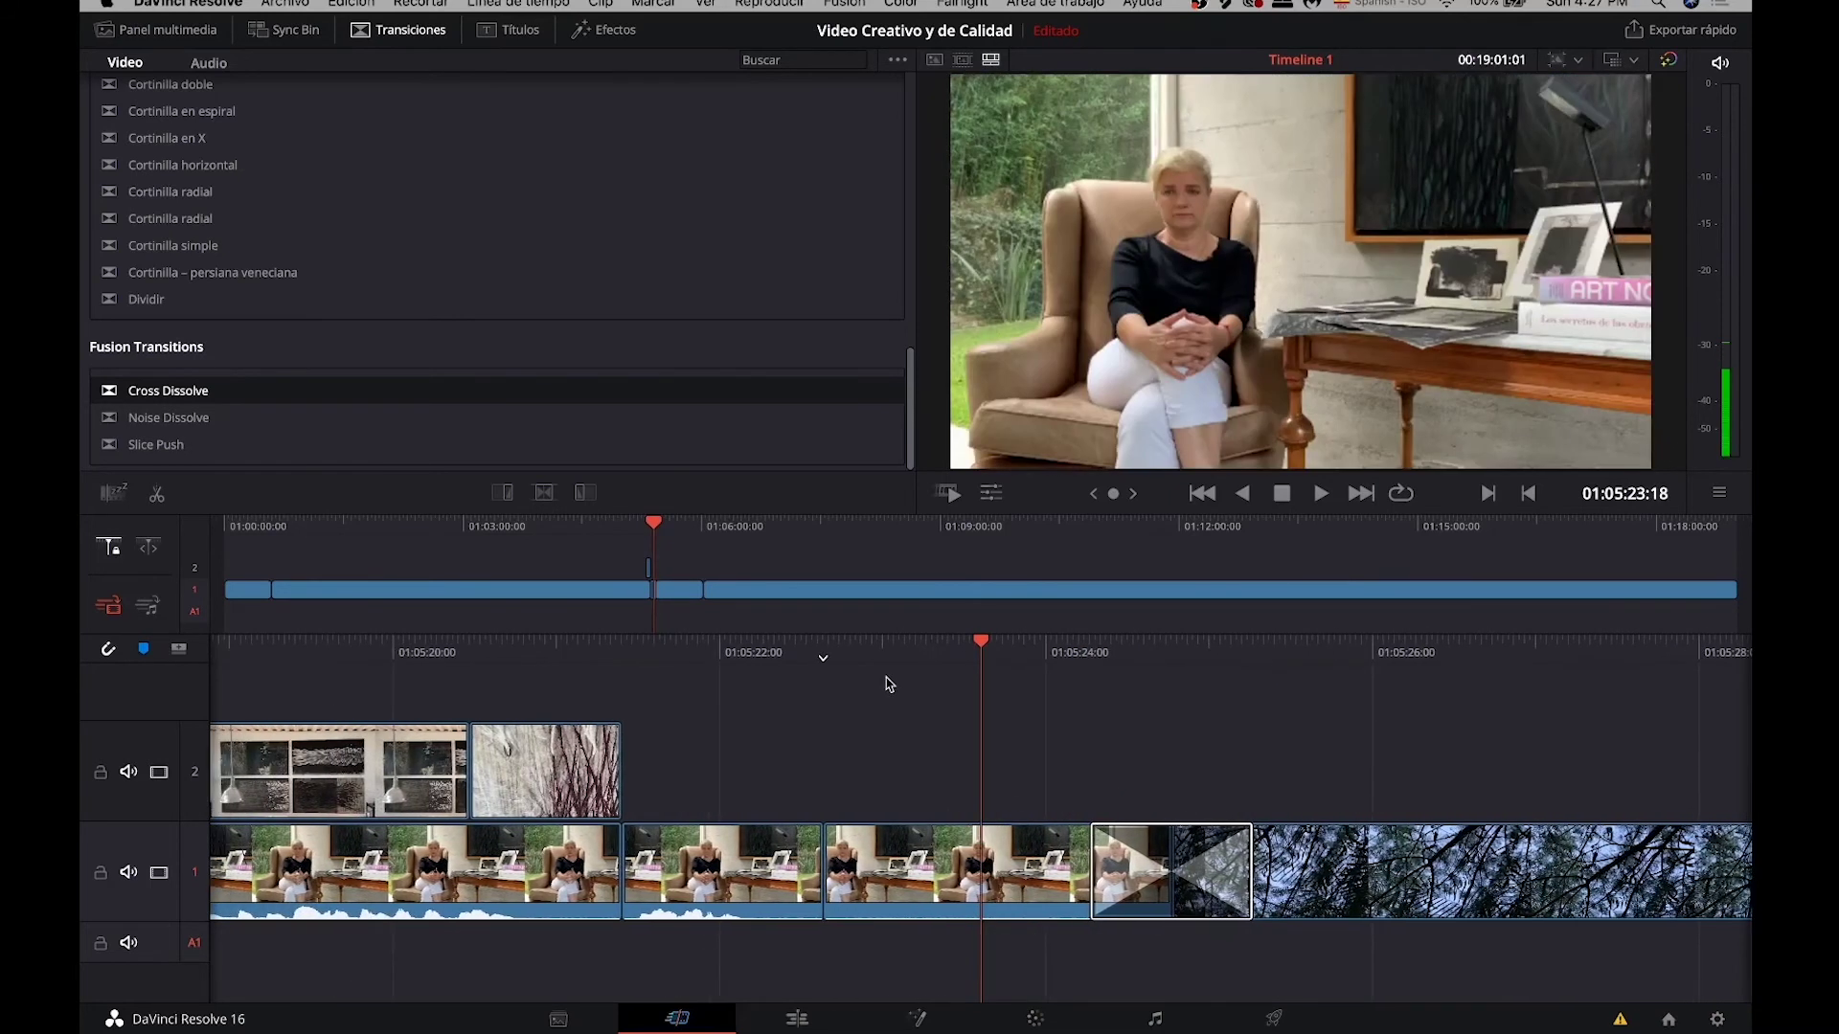
key("space")
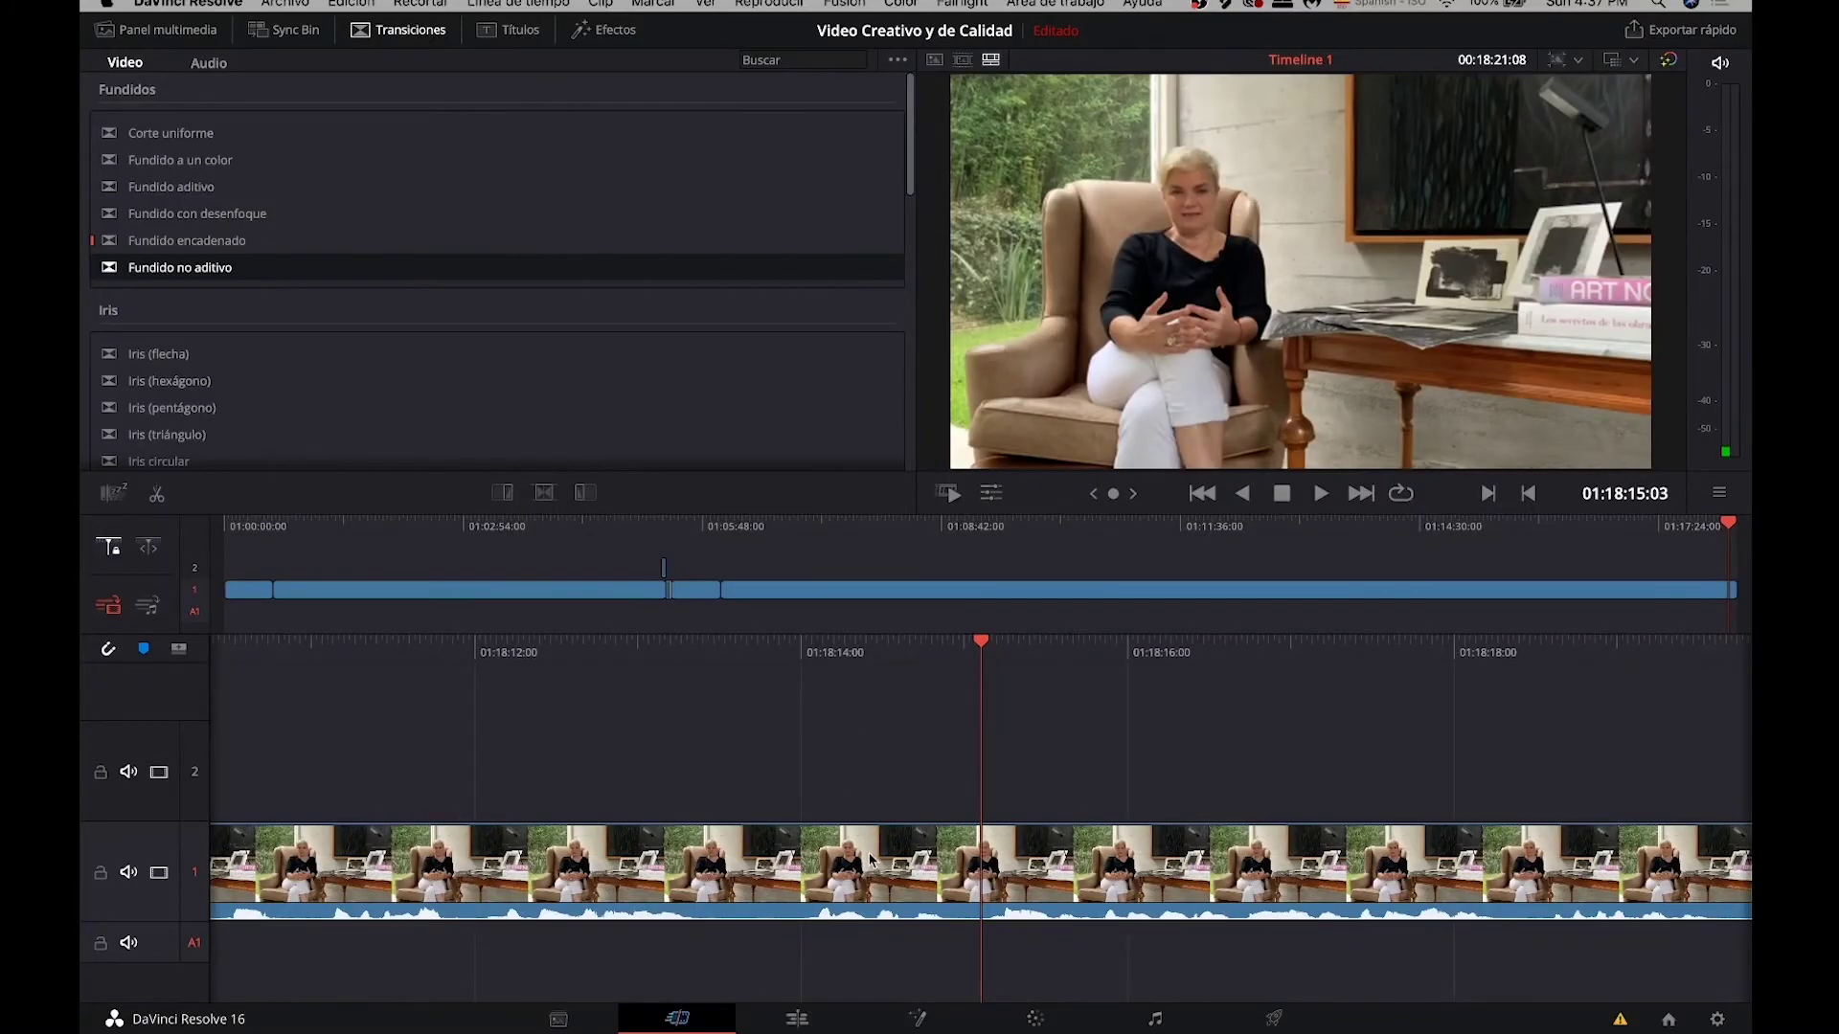
Step: Step back a few frames from 01:18:15:03 and play the closing interview passage, stopping at 01:18:20:09
key("Left")
key("Left")
key("Left")
key("Left")
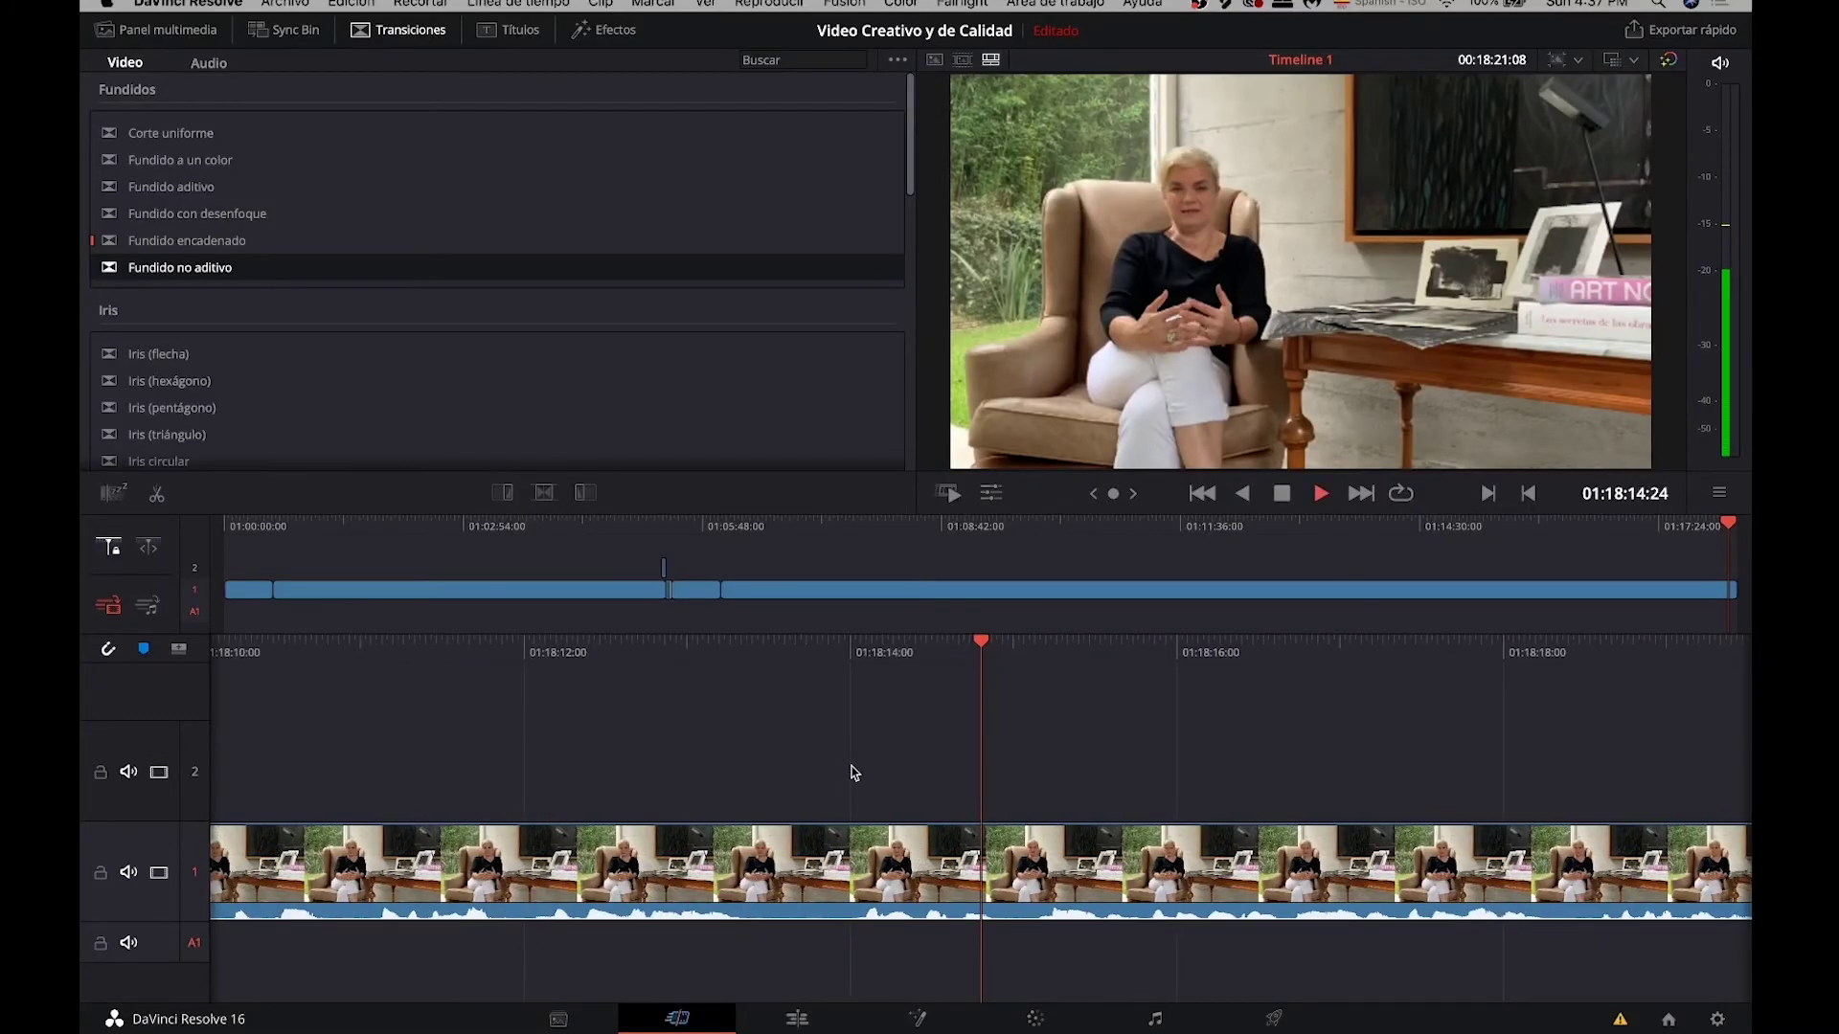
key("space")
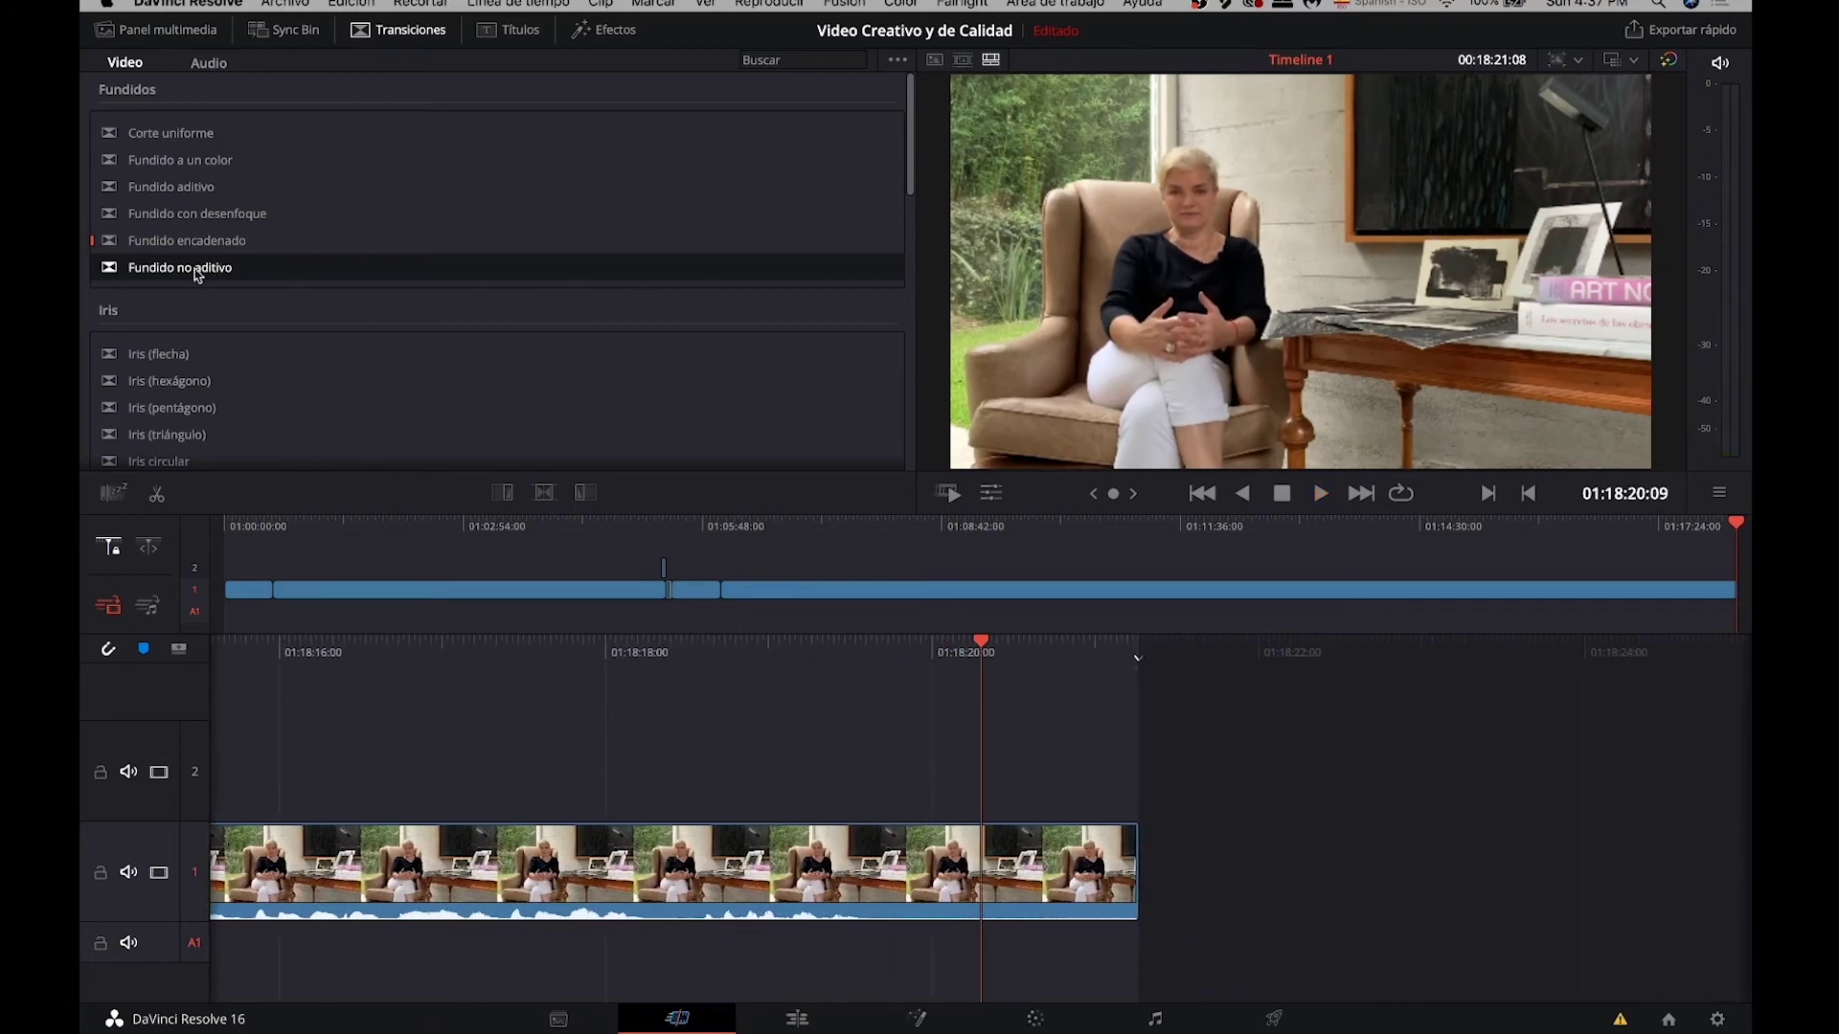
Step: Apply the Fundido no aditivo transition to the end of the last interview clip, then rewind and play the ending
left_click_drag(185, 276, 1108, 878)
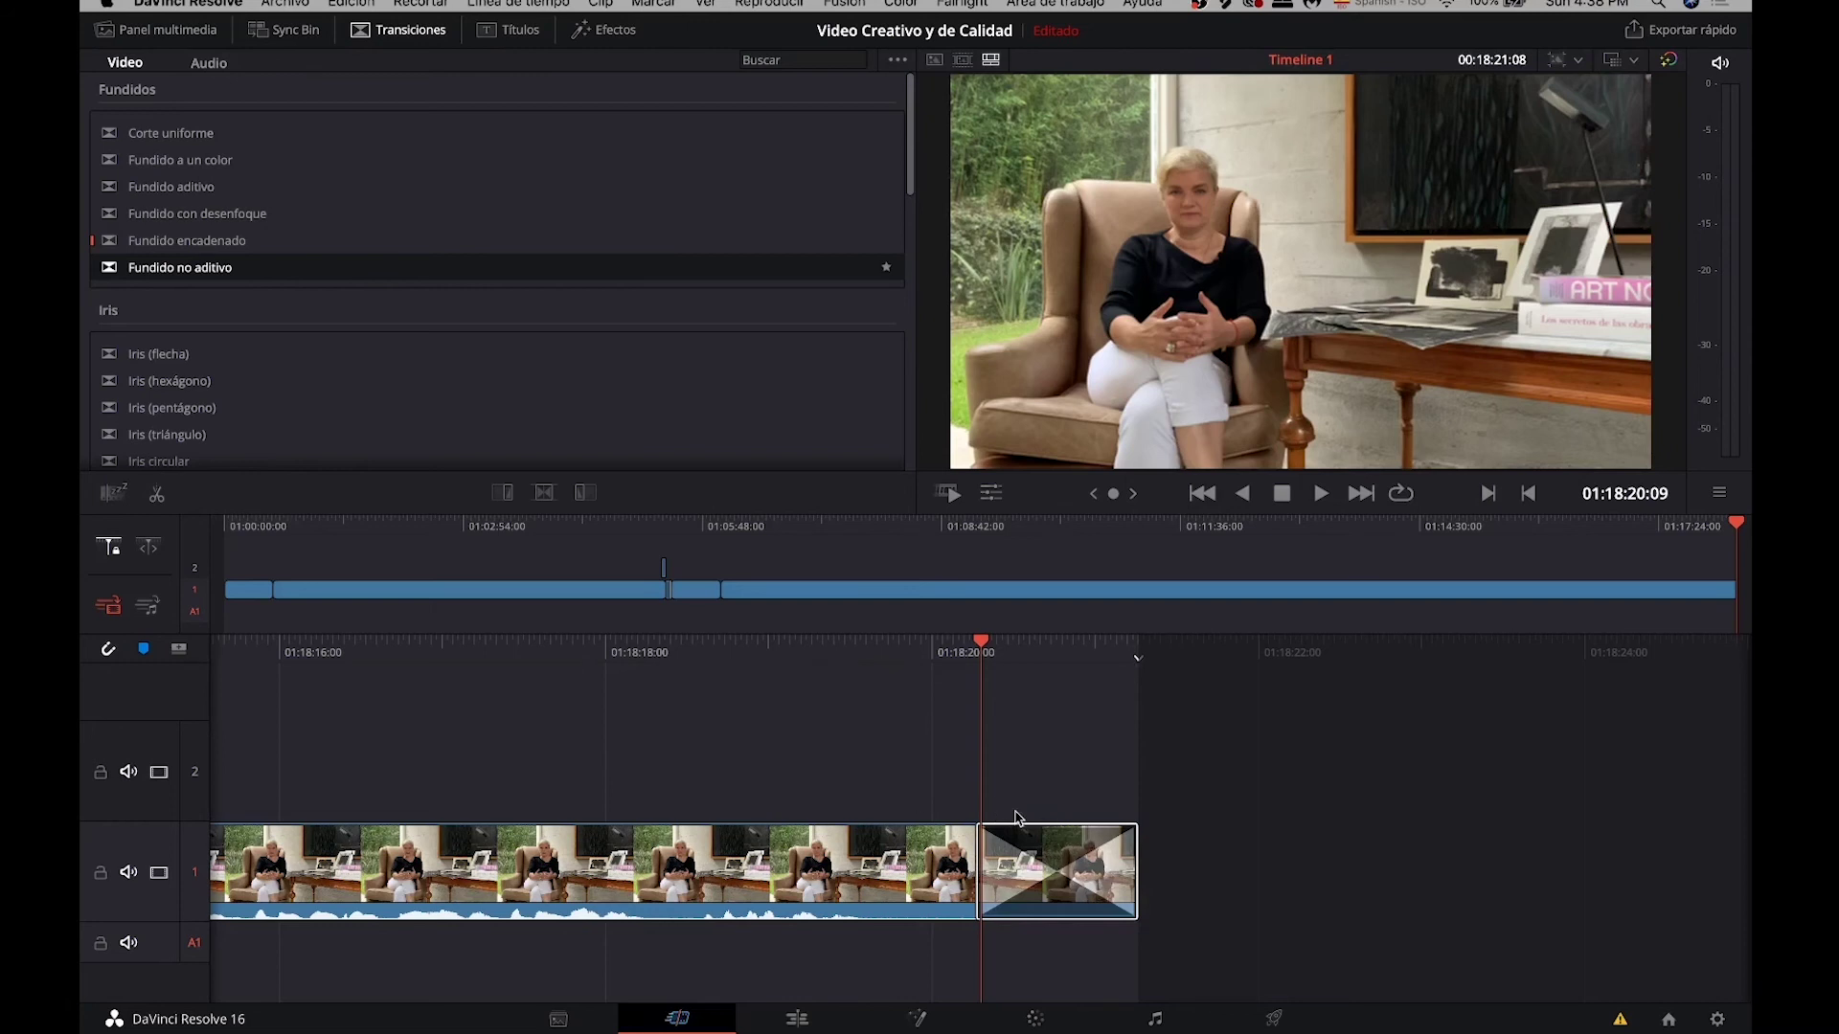
key("j")
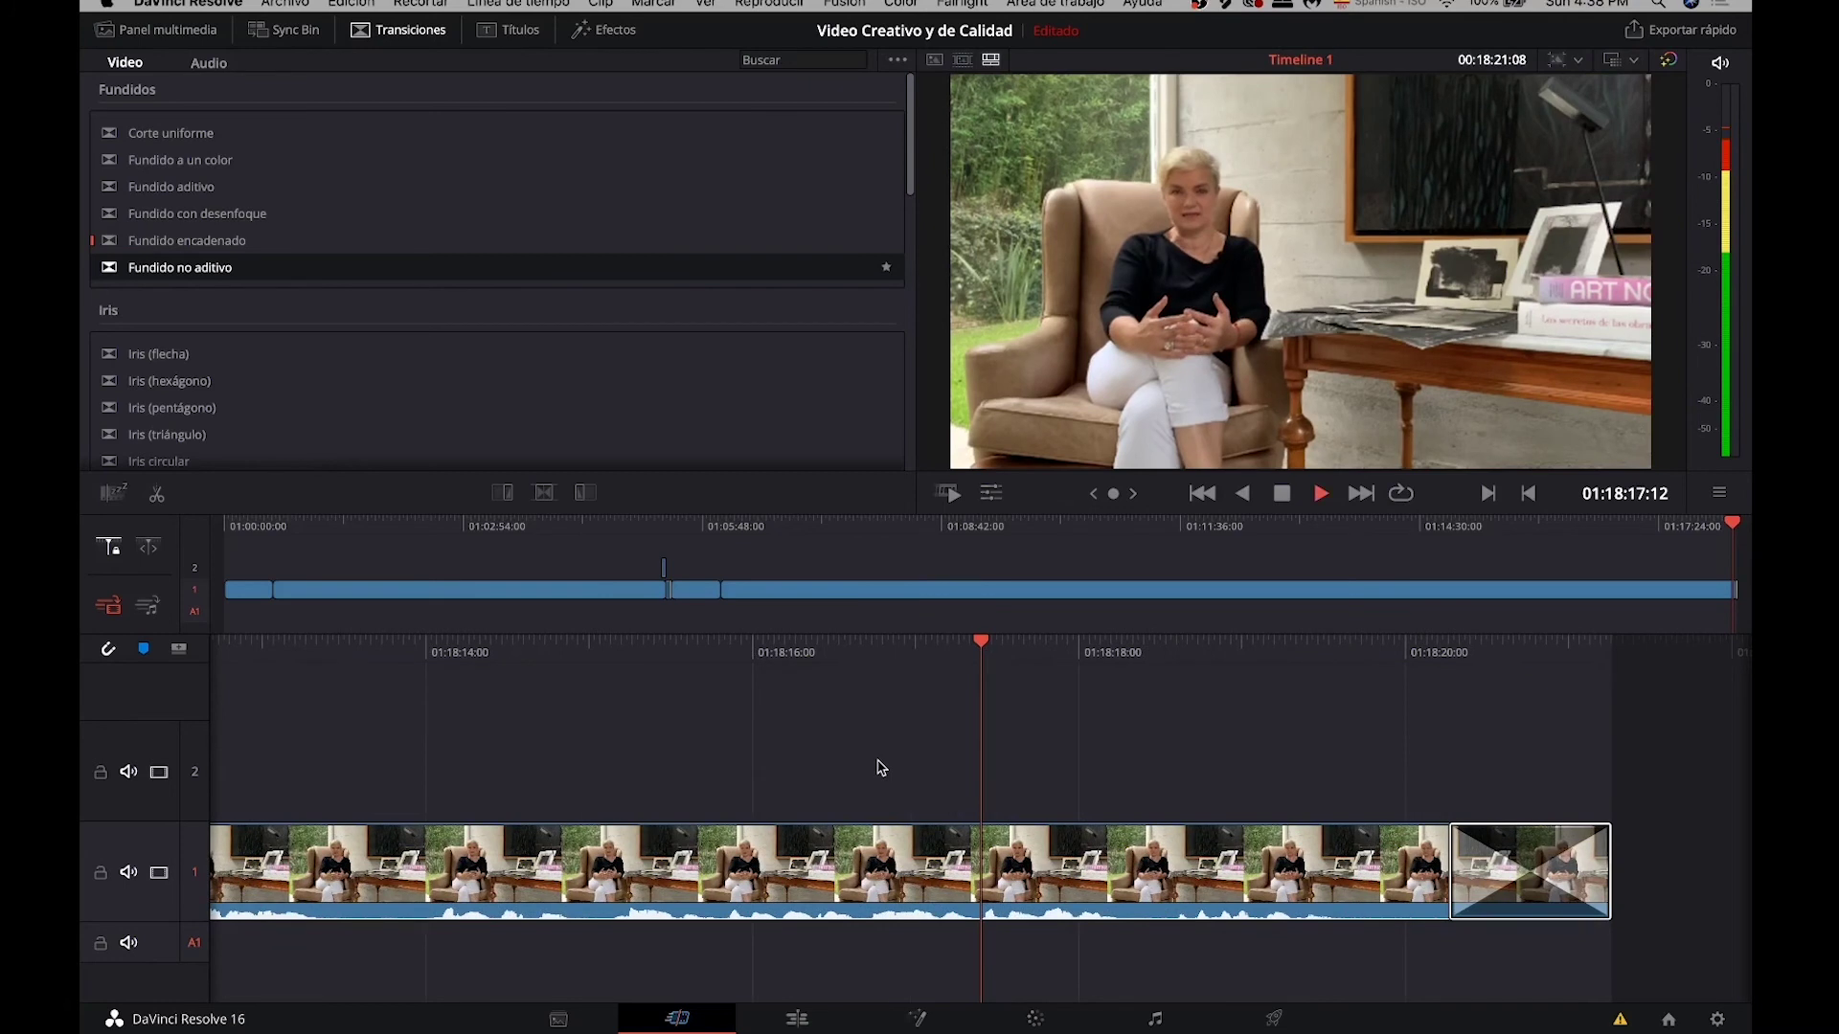
key("l")
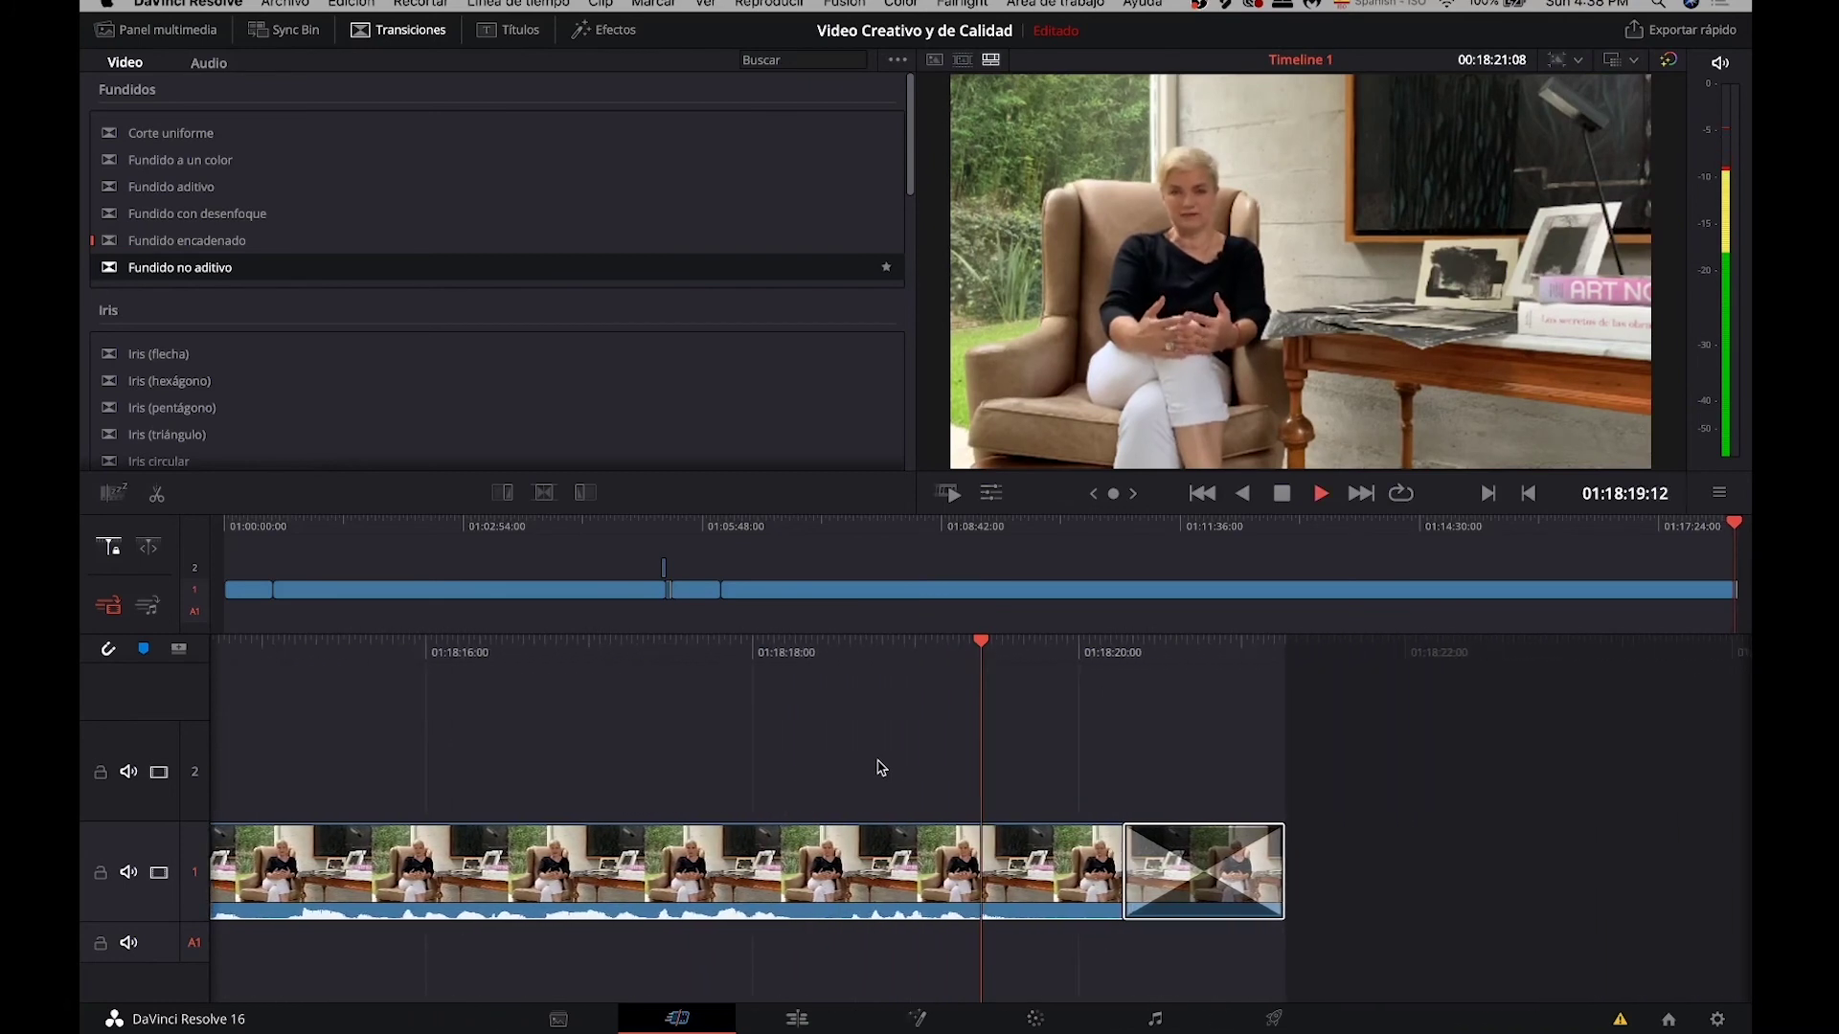